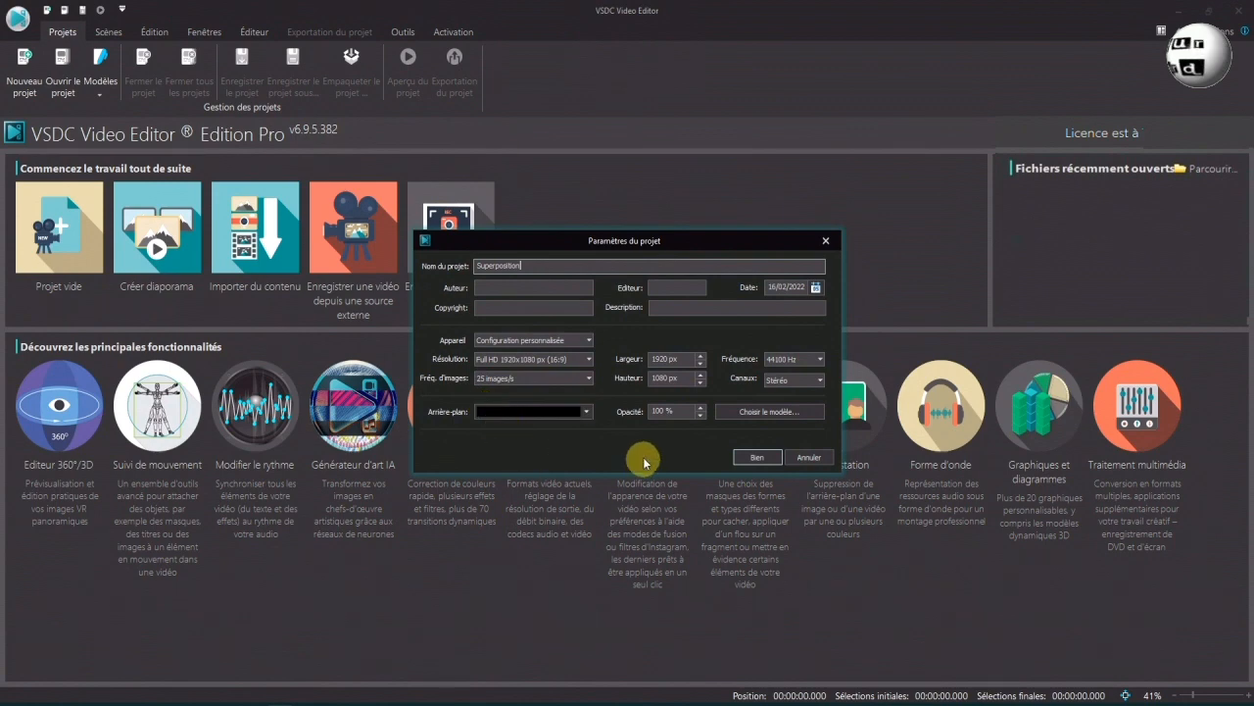
# Step: Create the Full HD 1920x1080, 25 images/s project named Superposition
pyautogui.click(754, 458)
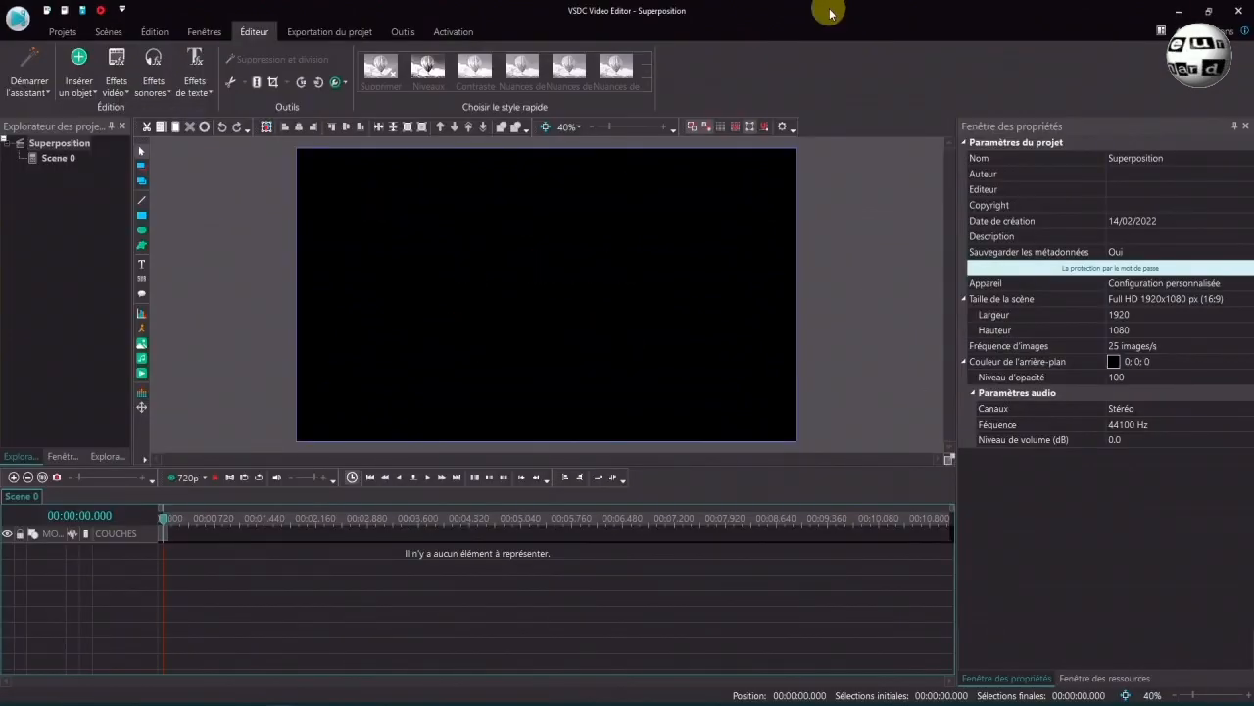
pyautogui.click(465, 358)
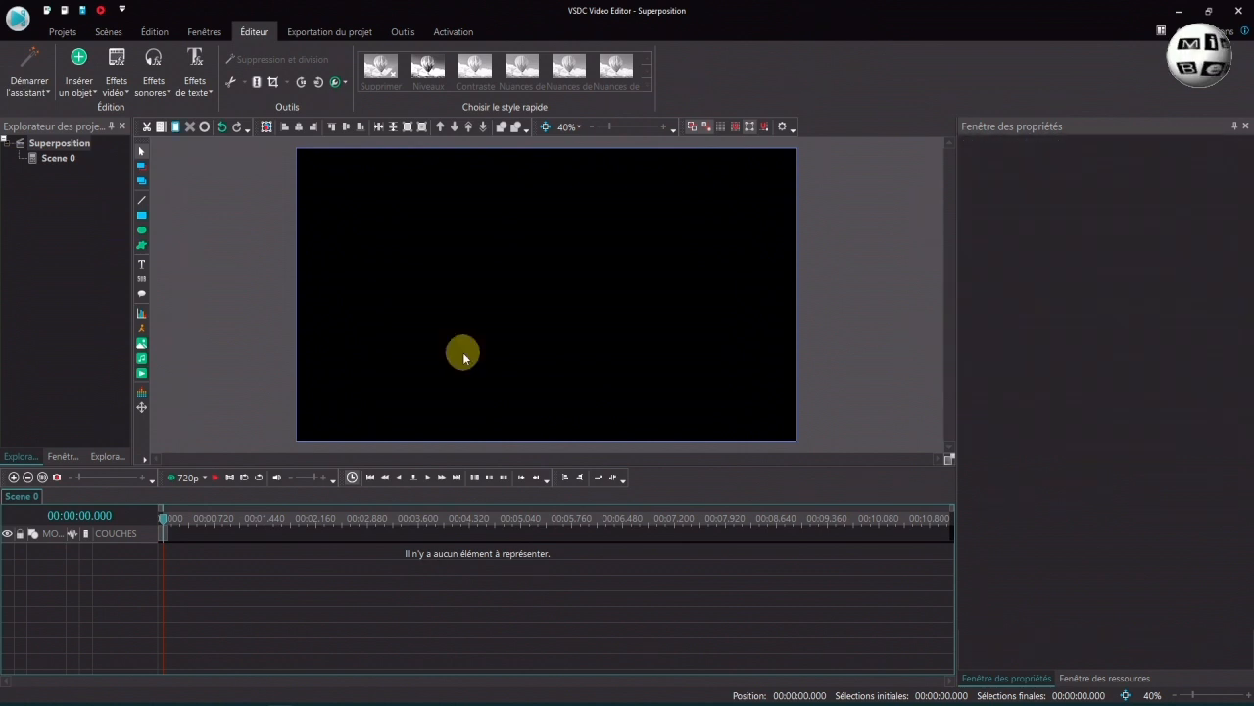
# Step: Insert the video P1020912a.mp4 on an added layer from the cursor position and preview its first seconds
pyautogui.click(142, 375)
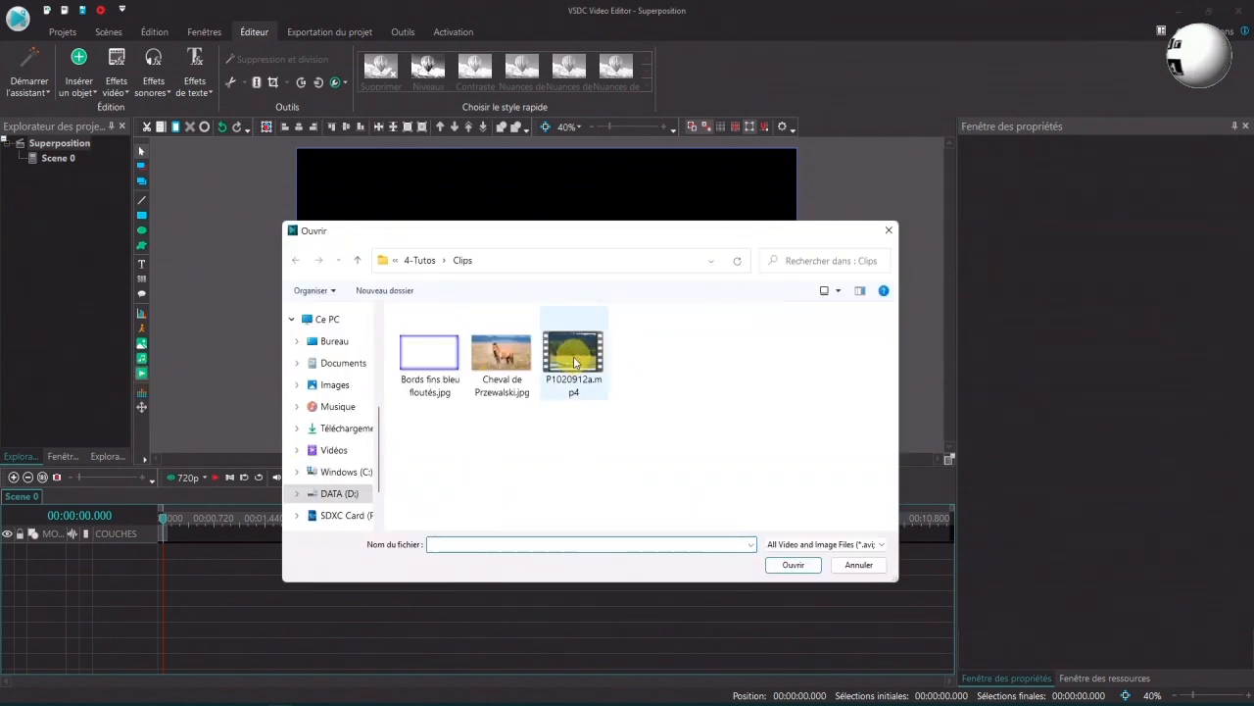
pyautogui.doubleClick(575, 361)
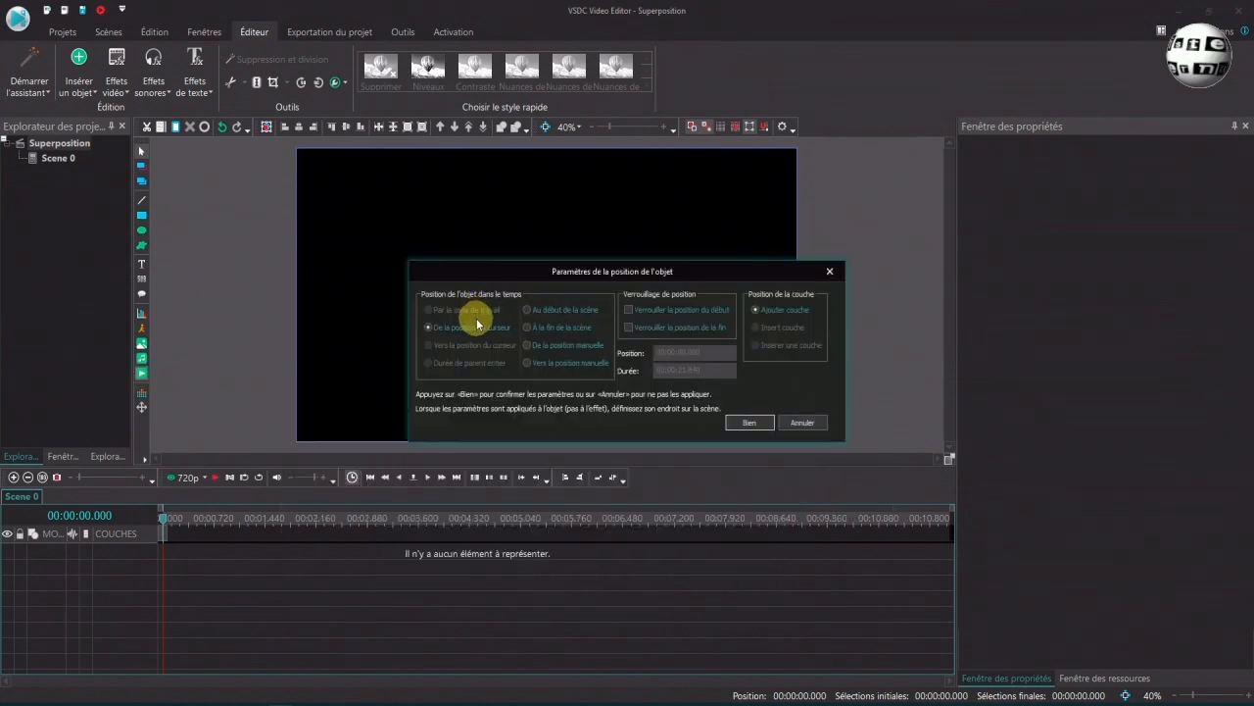
pyautogui.click(741, 428)
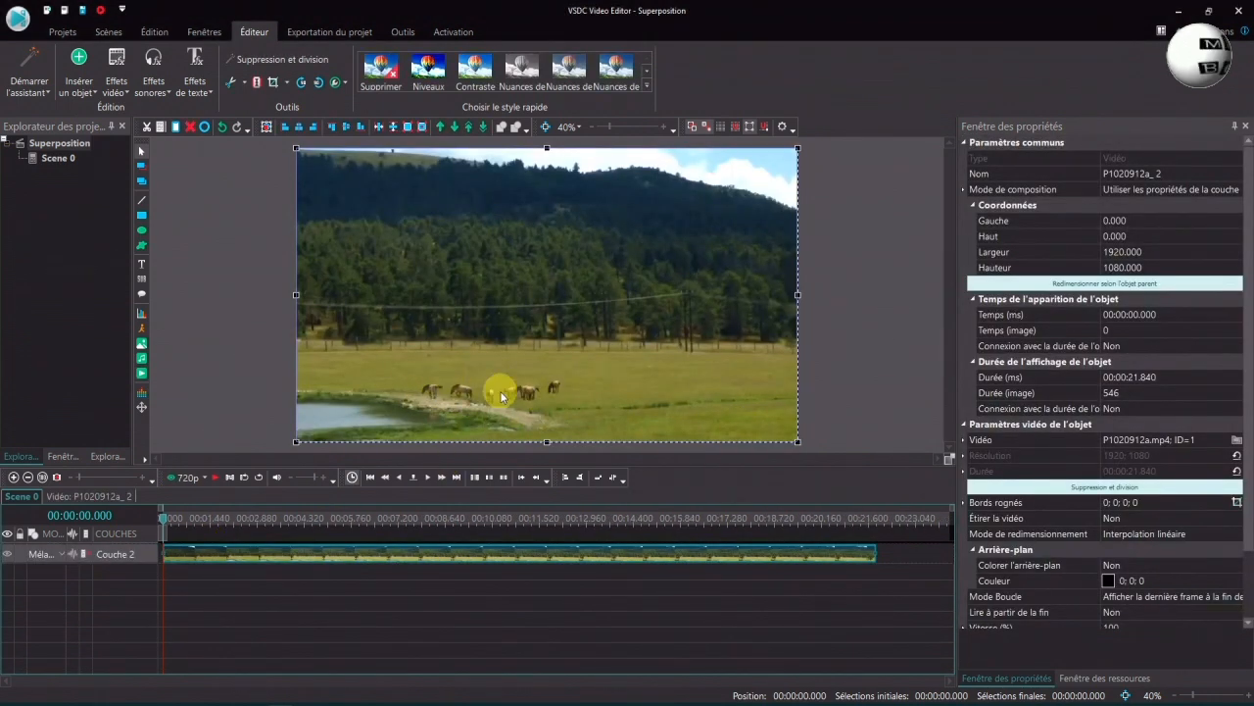
pyautogui.click(215, 477)
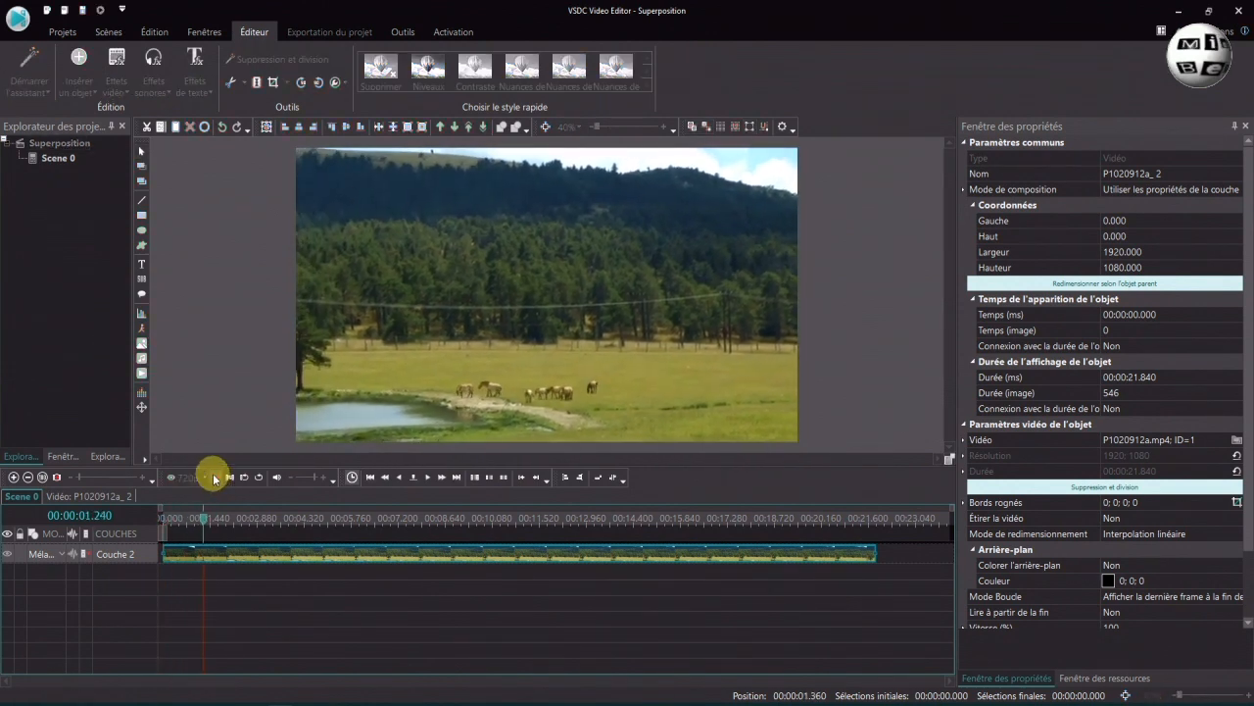
pyautogui.click(215, 477)
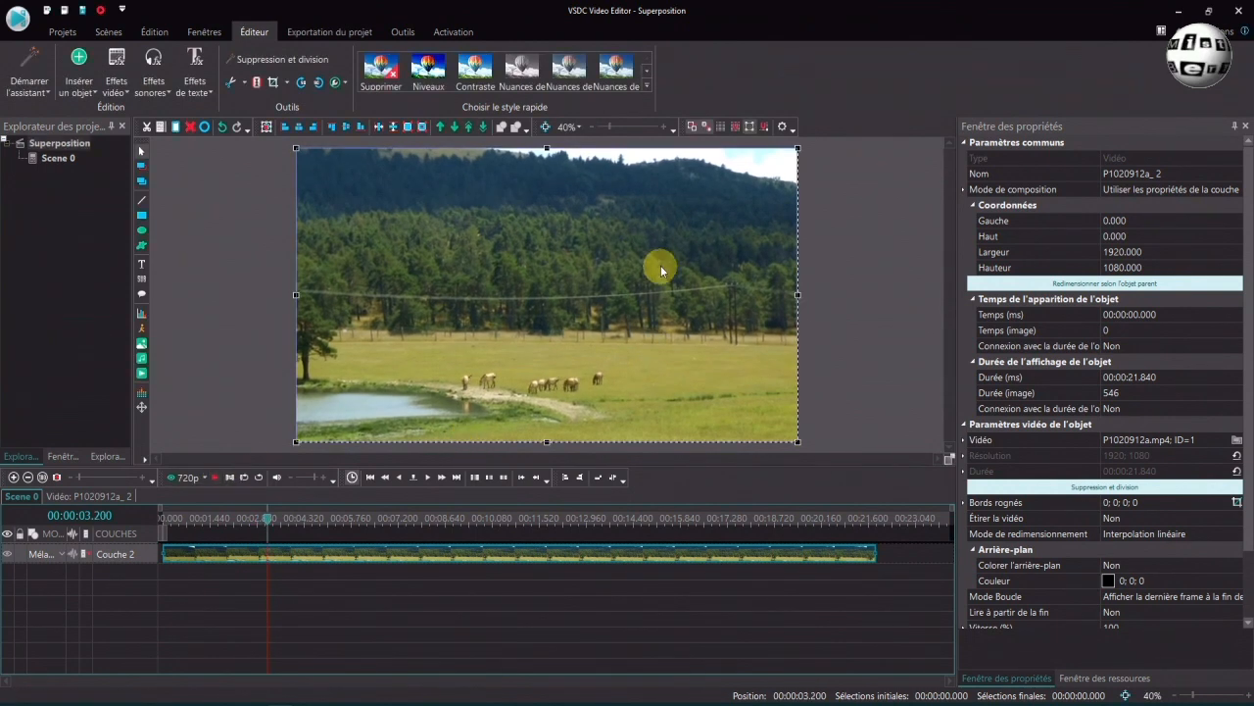
# Step: Insert the image Cheval de Przewalski.jpg at the start of the scene on an added layer and extend its duration to the video's end
pyautogui.click(142, 345)
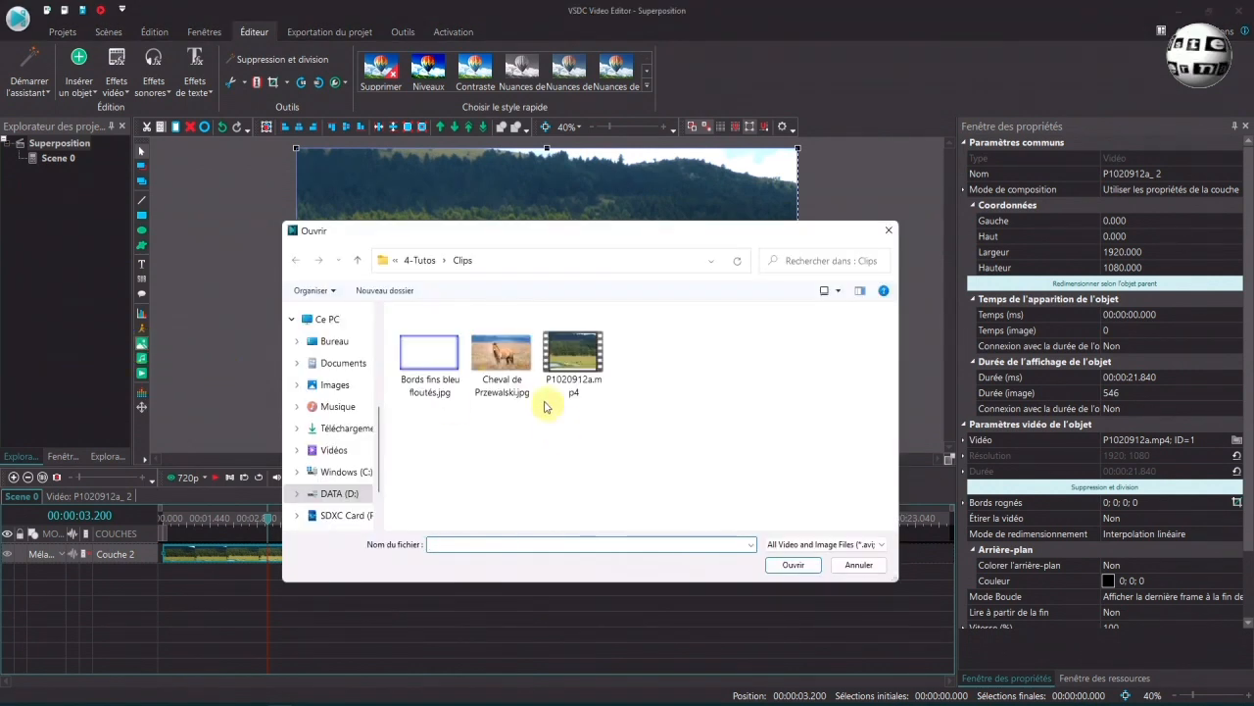
pyautogui.doubleClick(501, 355)
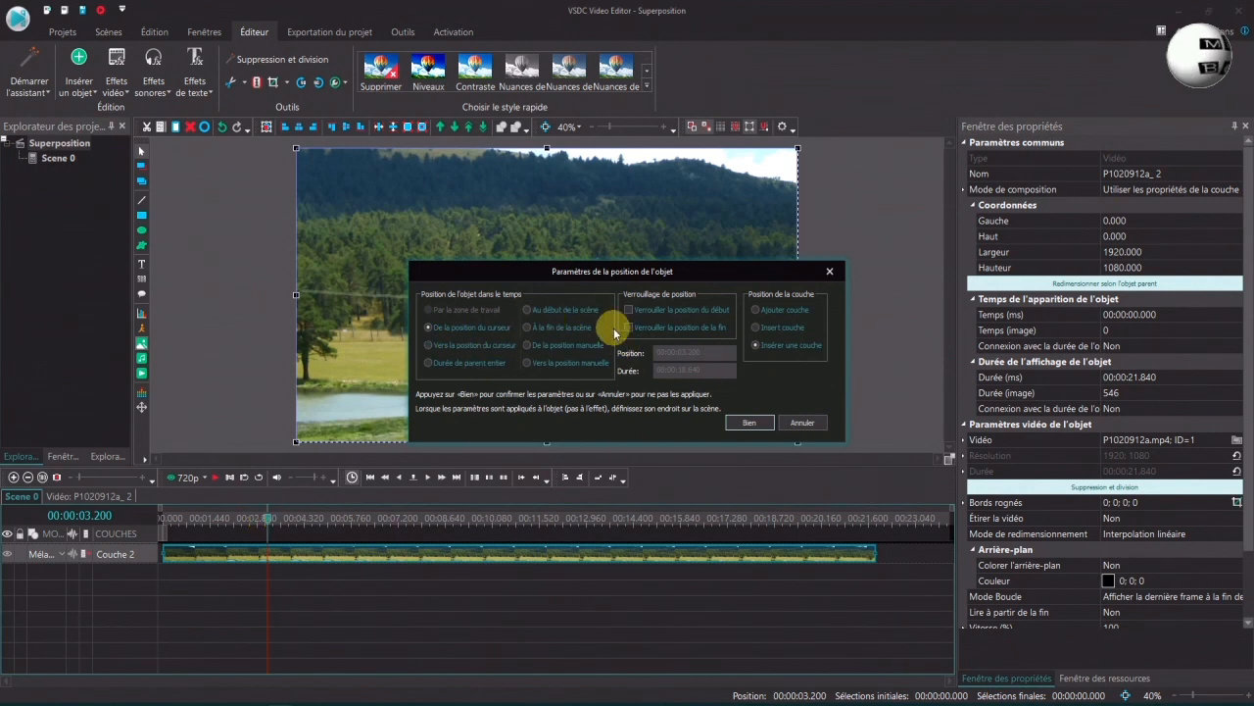
pyautogui.click(578, 314)
pyautogui.click(761, 309)
pyautogui.click(750, 423)
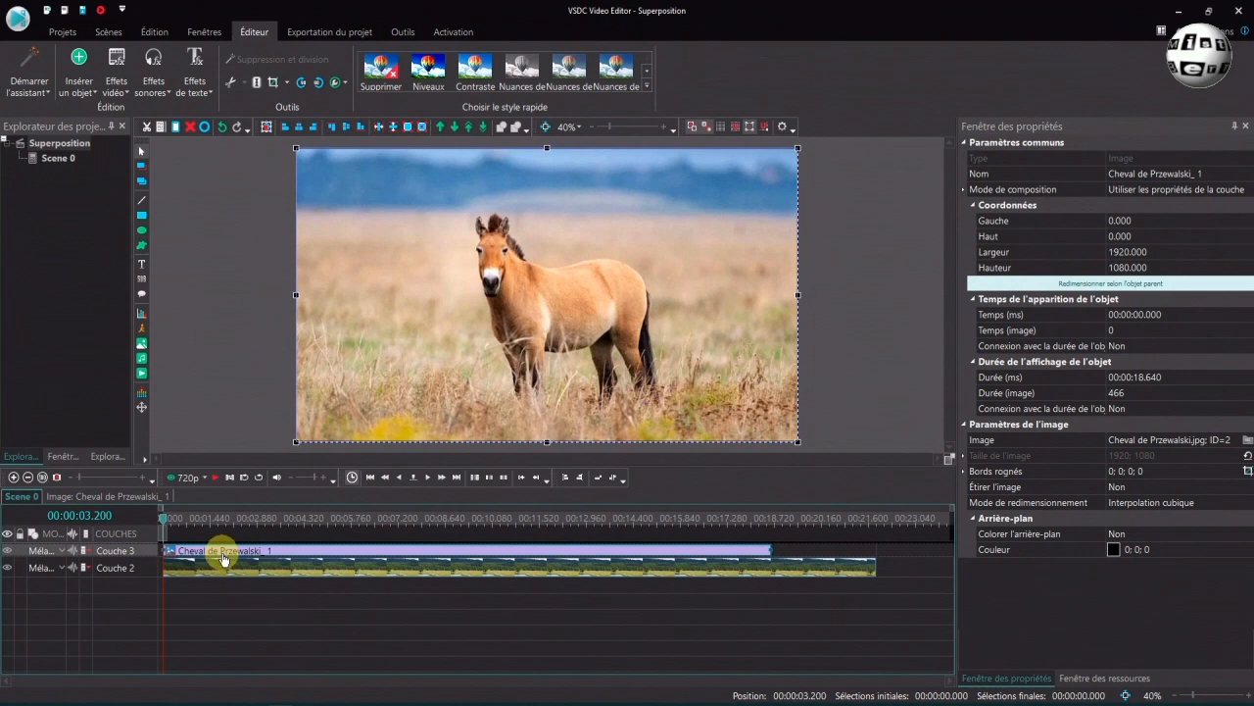
pyautogui.moveTo(224, 558)
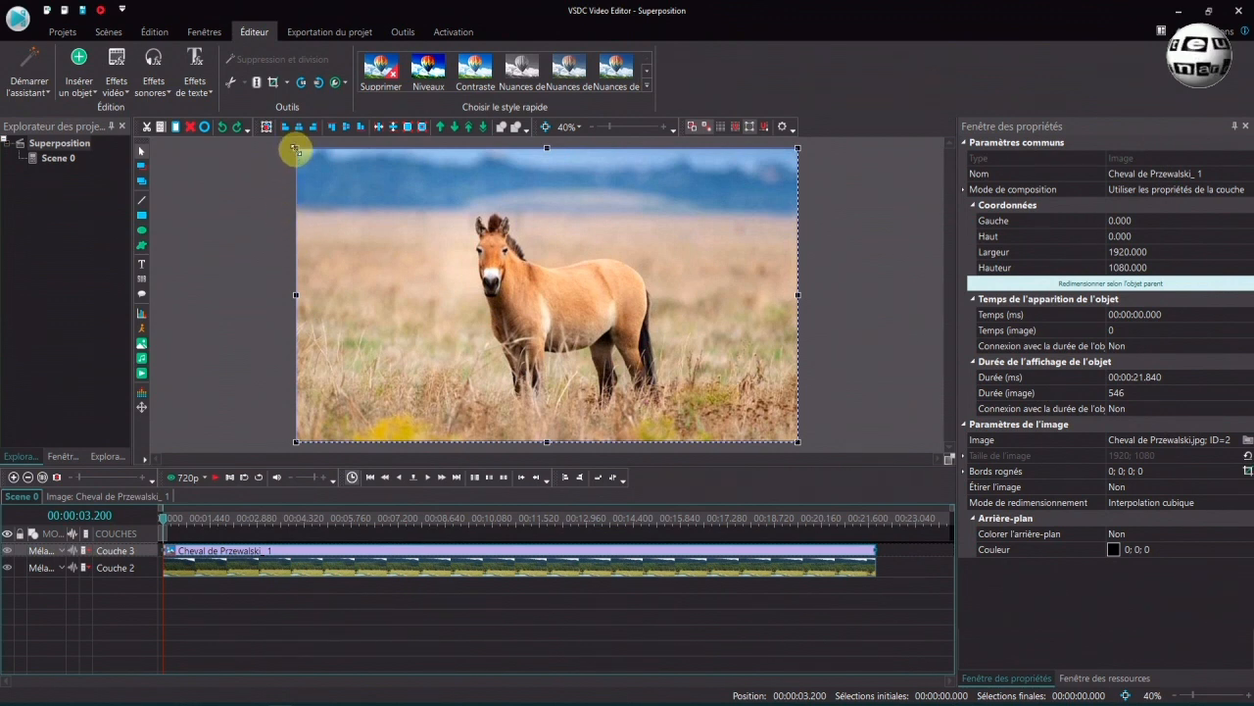
# Step: Shrink the horse image to about 537 x 295 px and place it in the upper-right part of the video frame
pyautogui.moveTo(295, 148); pyautogui.dragTo(658, 362)
pyautogui.moveTo(735, 407); pyautogui.dragTo(712, 210)
pyautogui.click(823, 352)
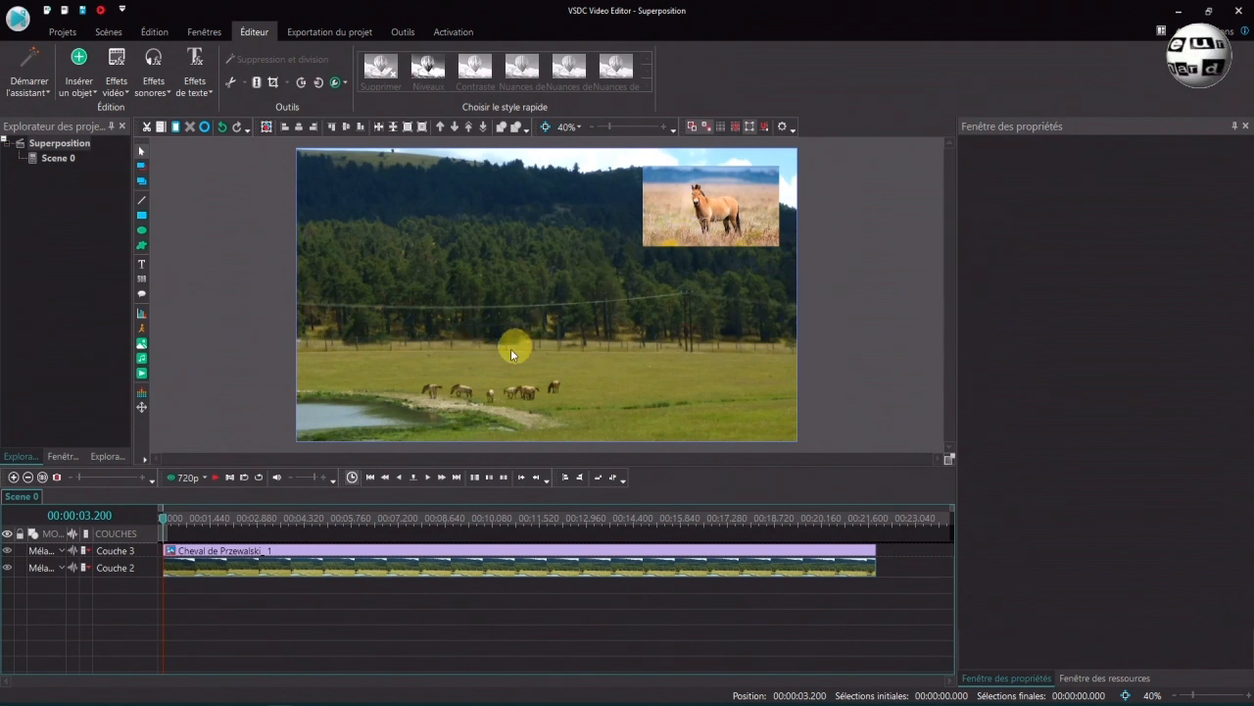
# Step: Apply the Cadre transparency effect to the horse image for the duration of its parent
pyautogui.click(325, 551)
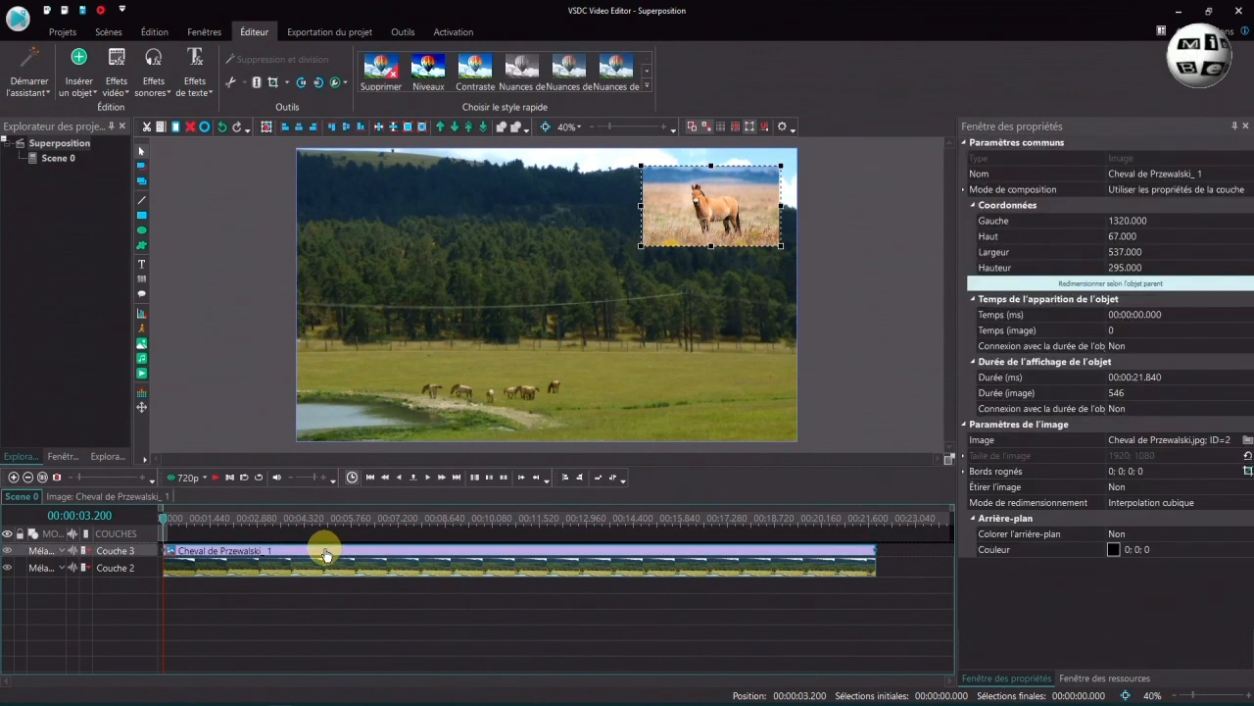
pyautogui.click(118, 67)
pyautogui.moveTo(166, 183)
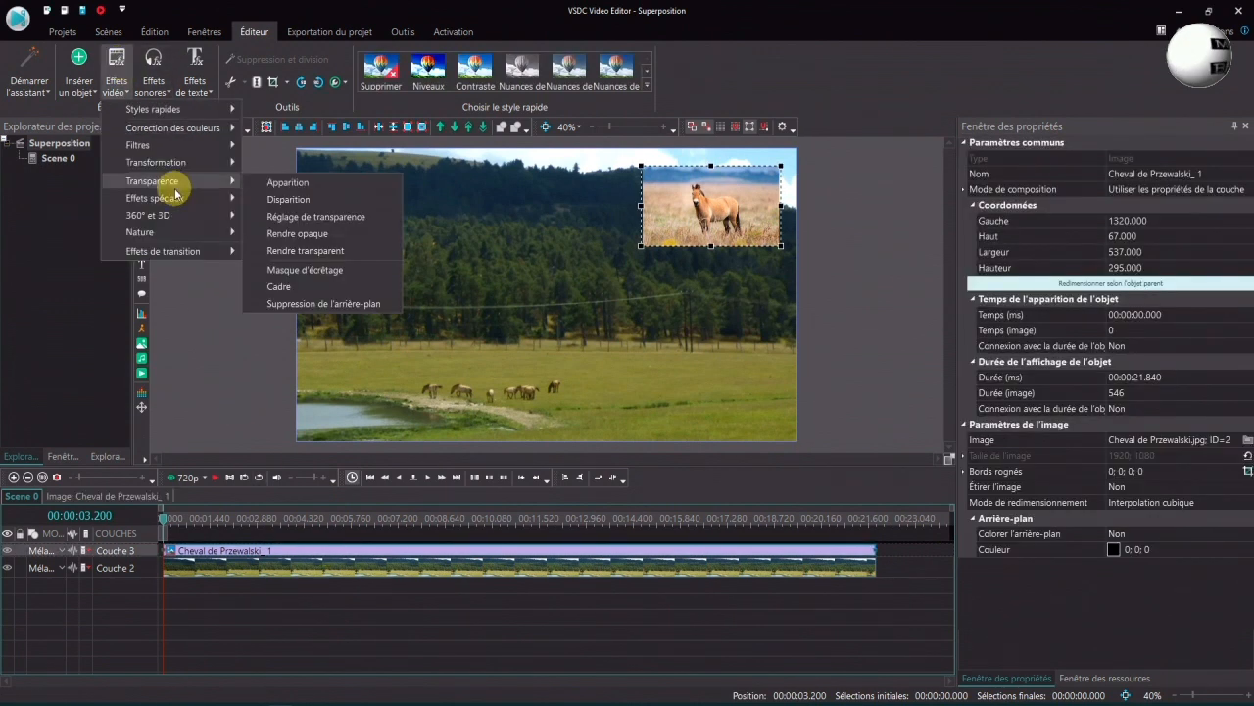
pyautogui.click(282, 287)
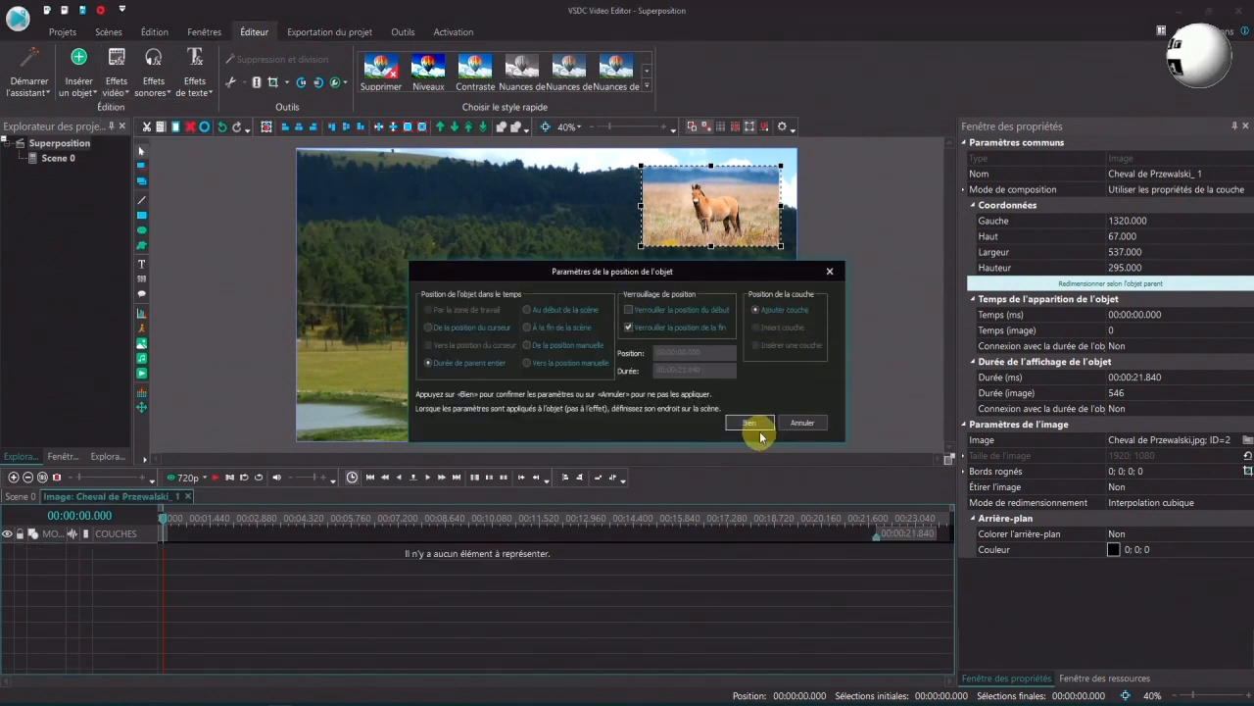
pyautogui.click(750, 422)
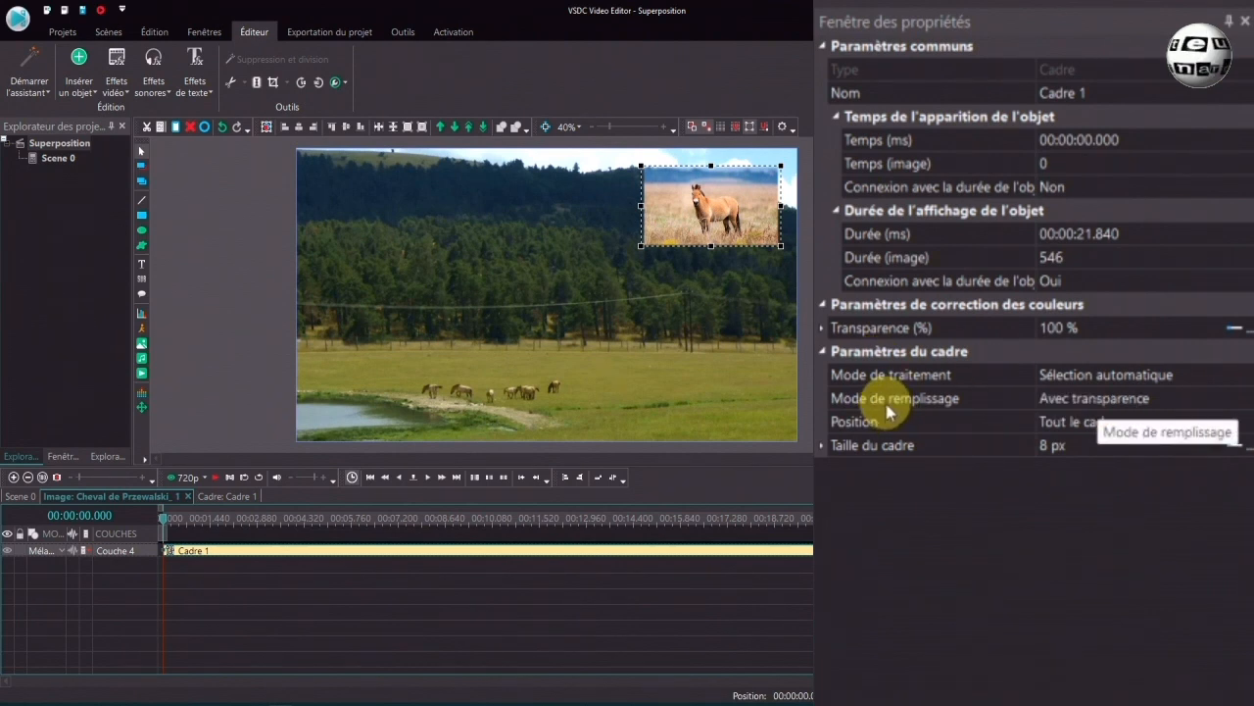
# Step: Set the frame's fill mode to Continu and its size to 20 px
pyautogui.click(1248, 400)
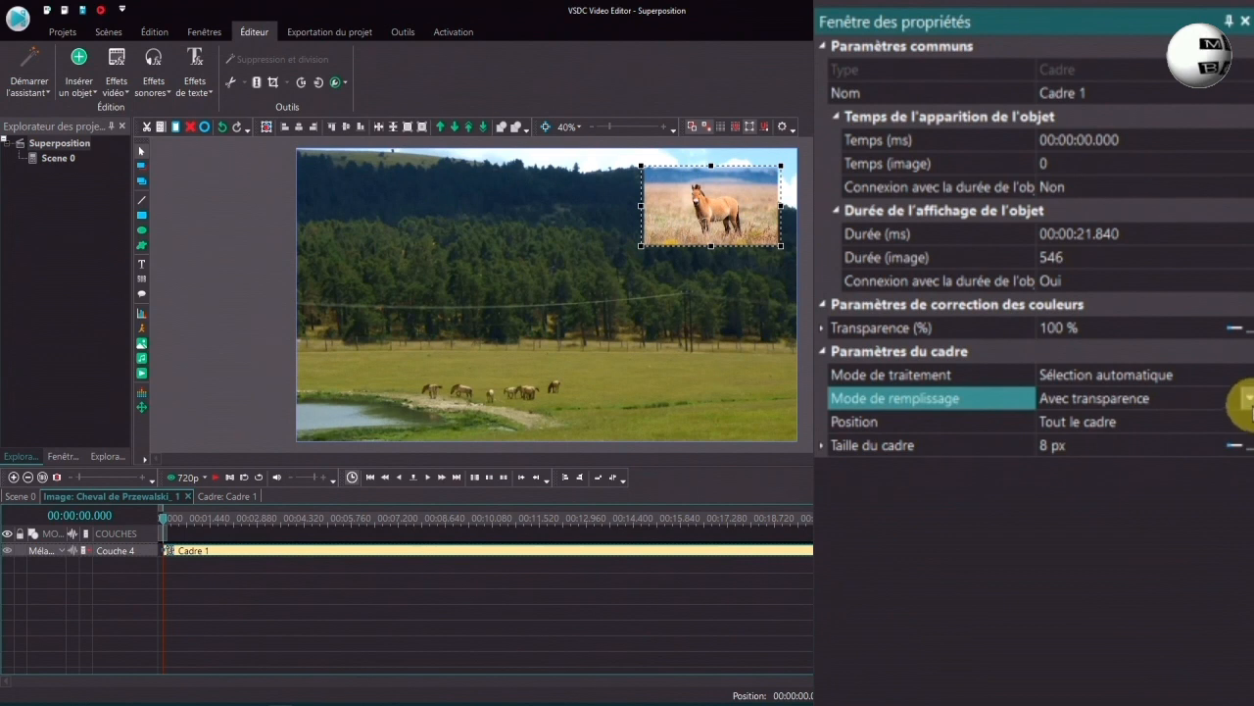
pyautogui.click(1248, 399)
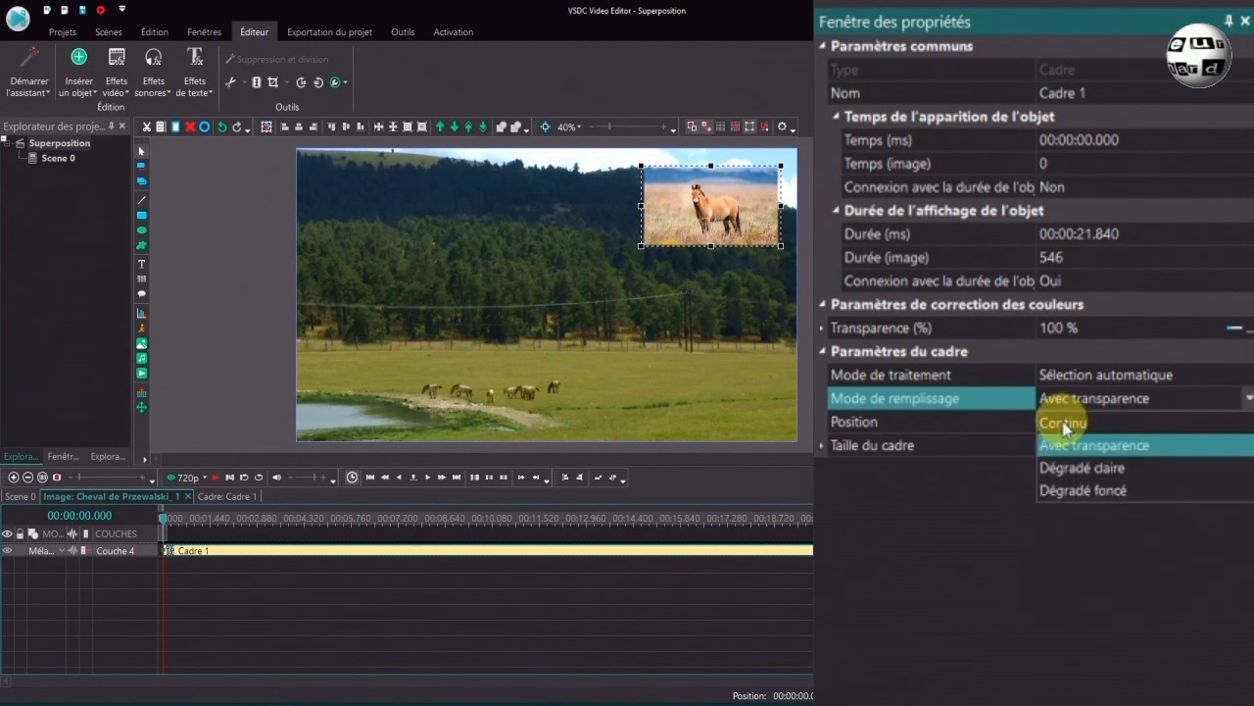
pyautogui.click(1063, 423)
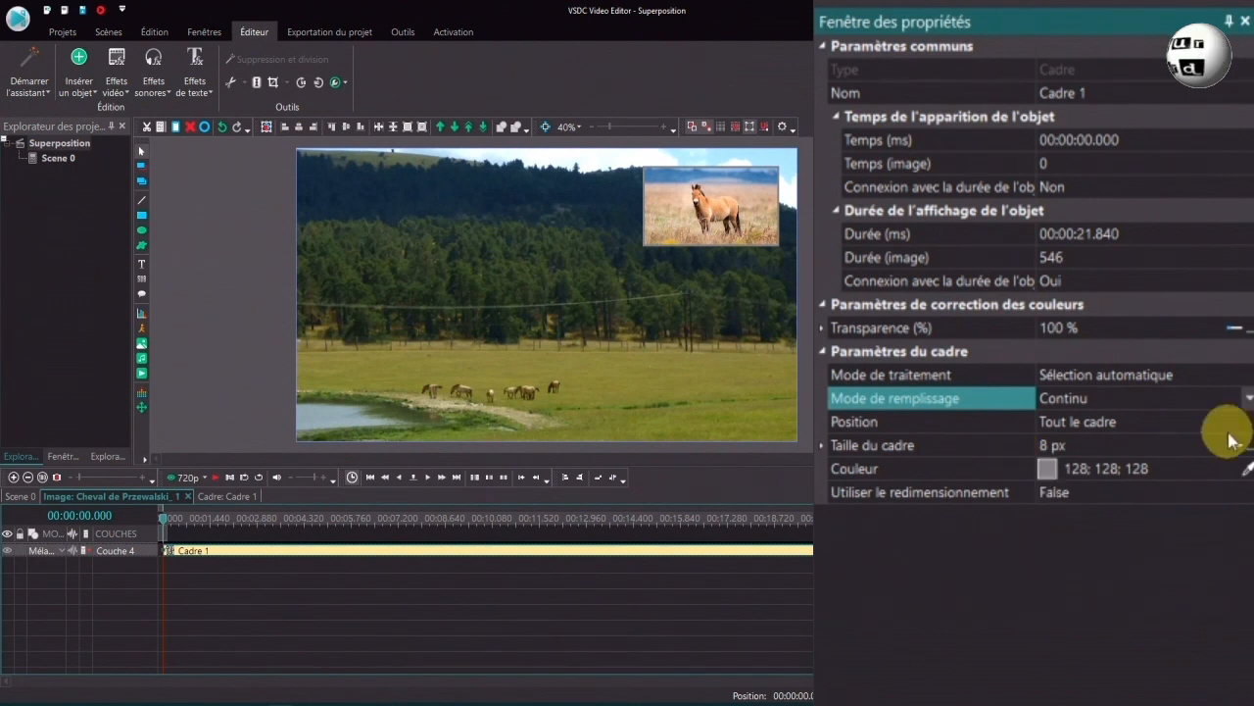
pyautogui.click(1043, 443)
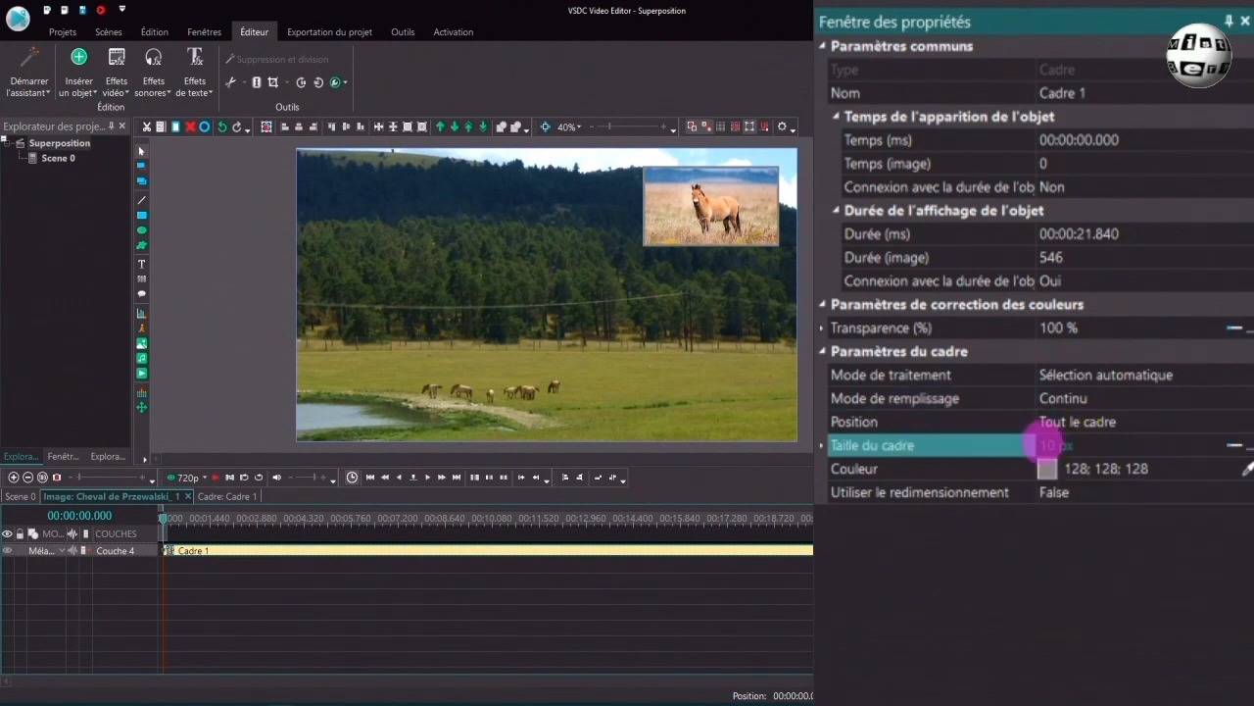
pyautogui.moveTo(1043, 443)
pyautogui.mouseDown()
pyautogui.moveTo(1059, 443)
pyautogui.moveTo(1039, 444)
pyautogui.mouseUp()
pyautogui.click(1051, 446)
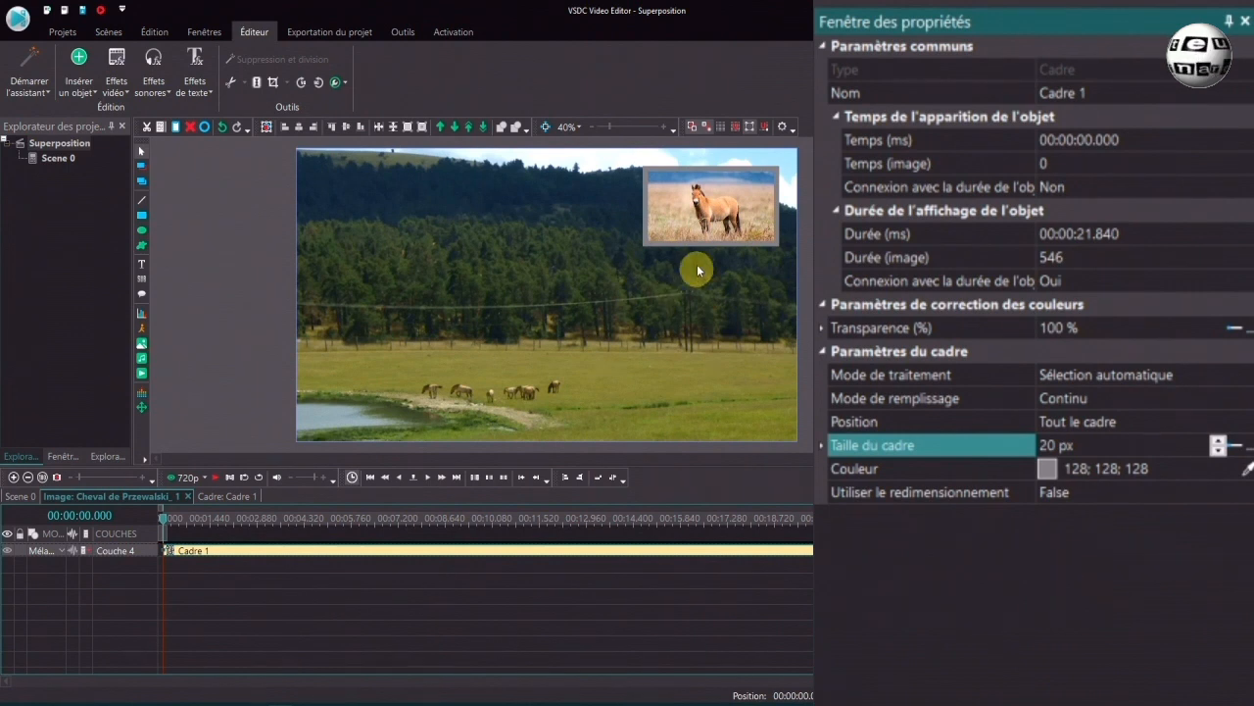
# Step: Set the frame's colour to red (255; 0; 0)
pyautogui.click(1224, 478)
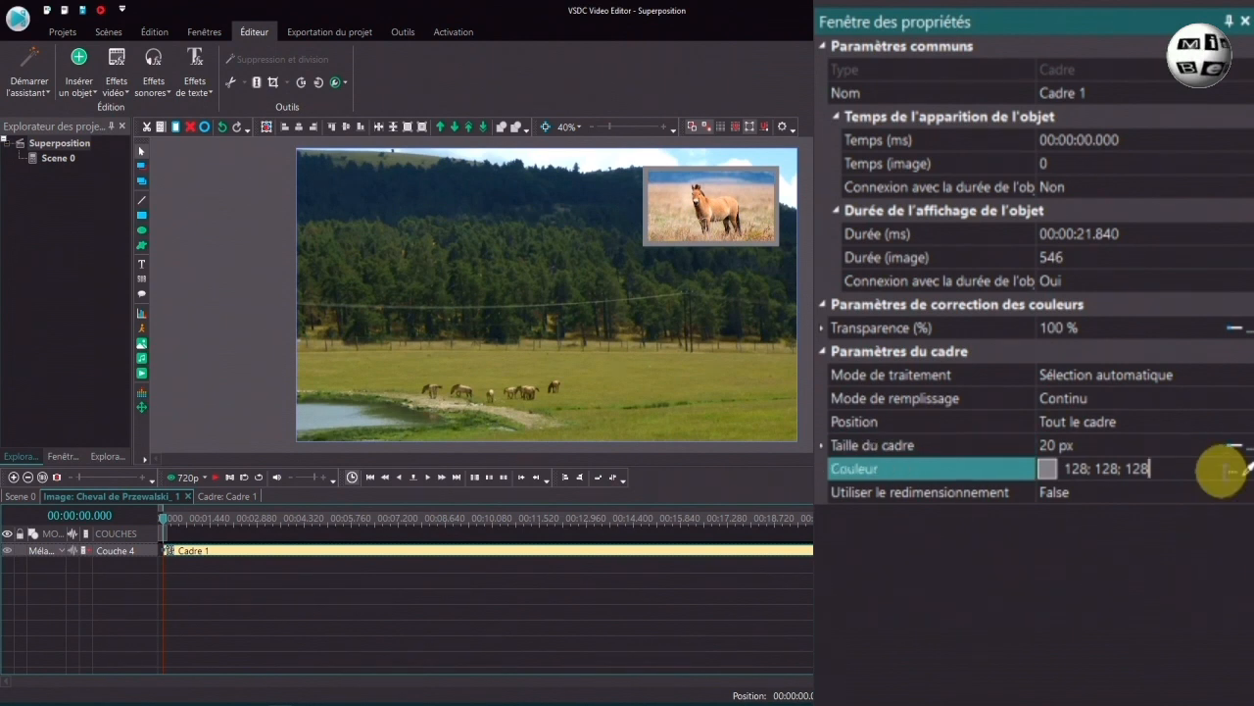
pyautogui.click(1235, 472)
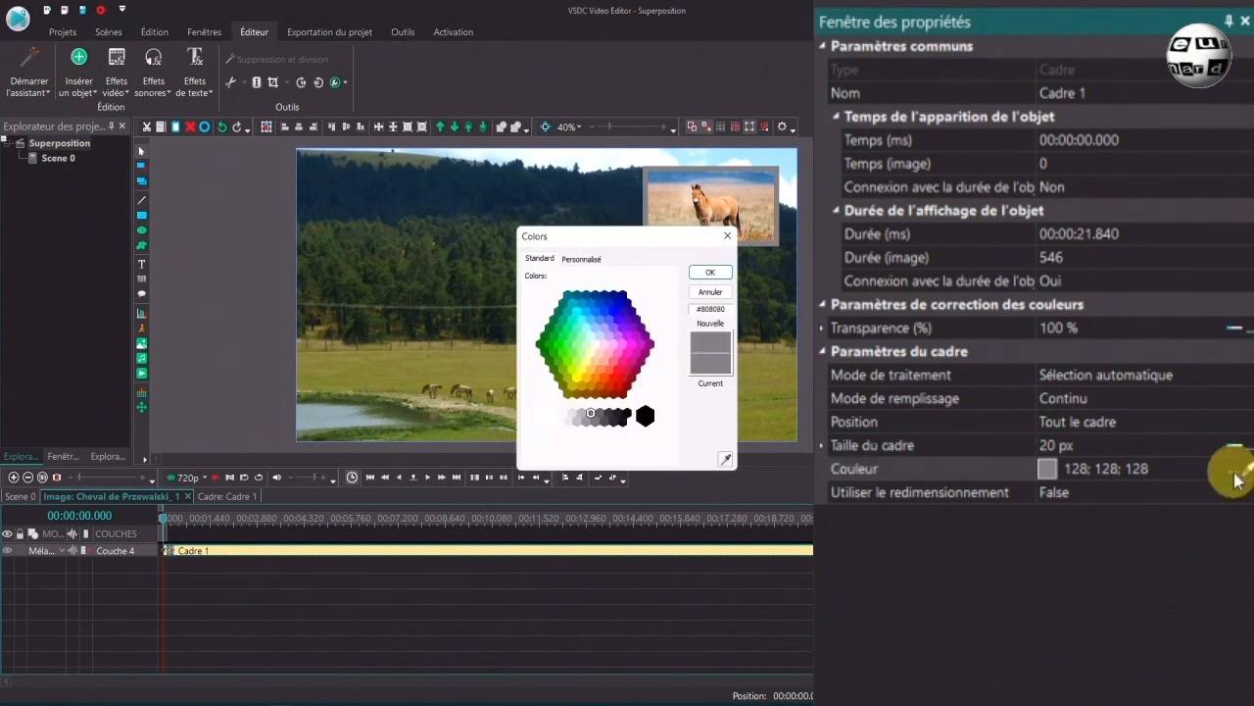
pyautogui.click(618, 371)
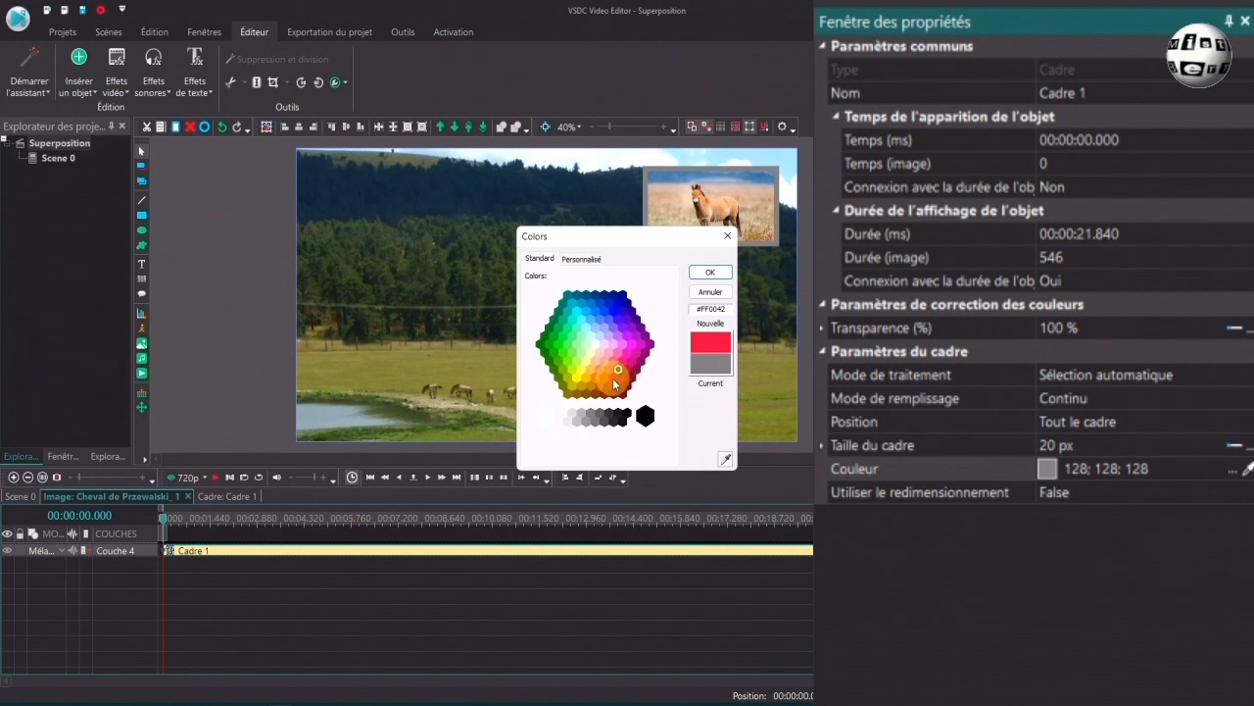
pyautogui.click(710, 273)
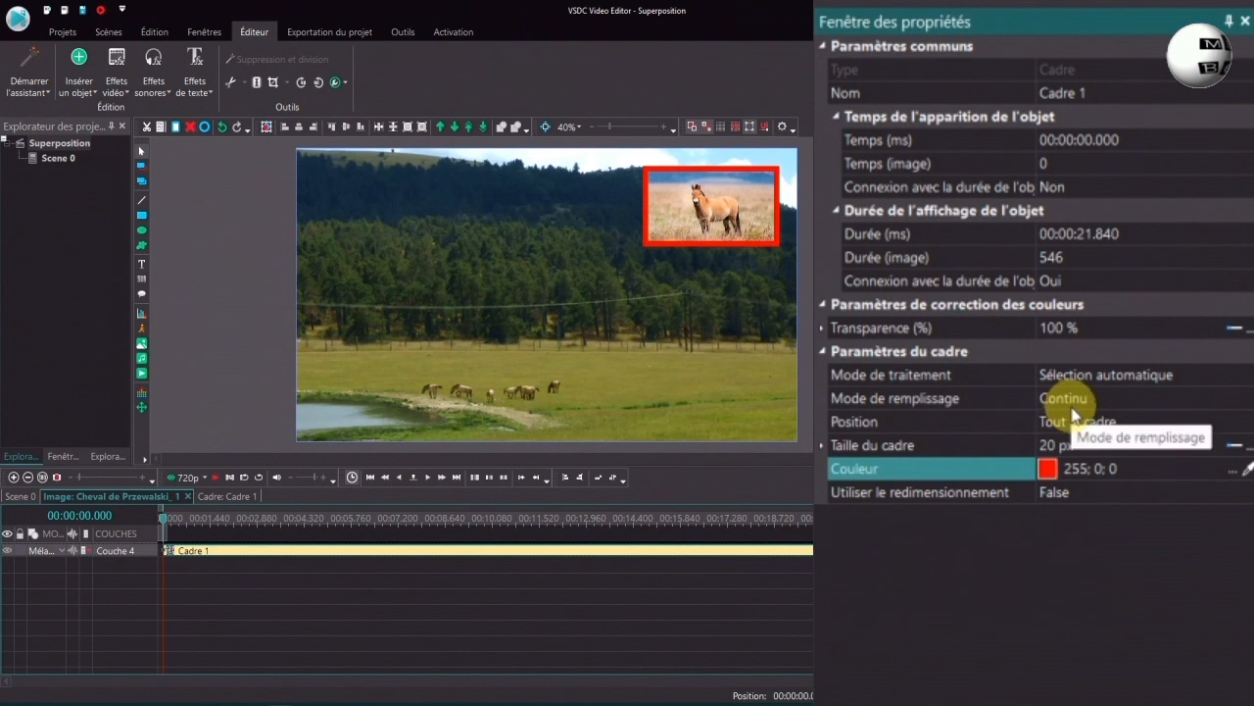
# Step: Set the frame's fill mode to Dégradé claire and inspect the framed horse image up close
pyautogui.click(1242, 399)
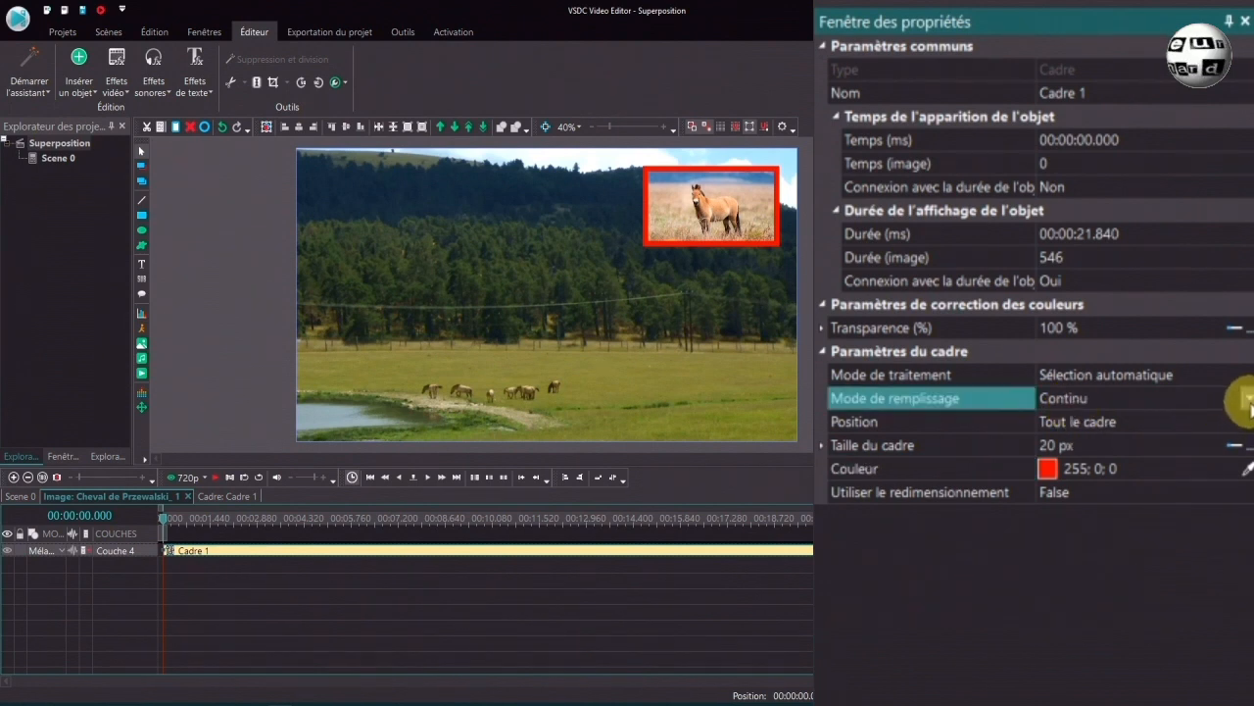
pyautogui.click(1244, 399)
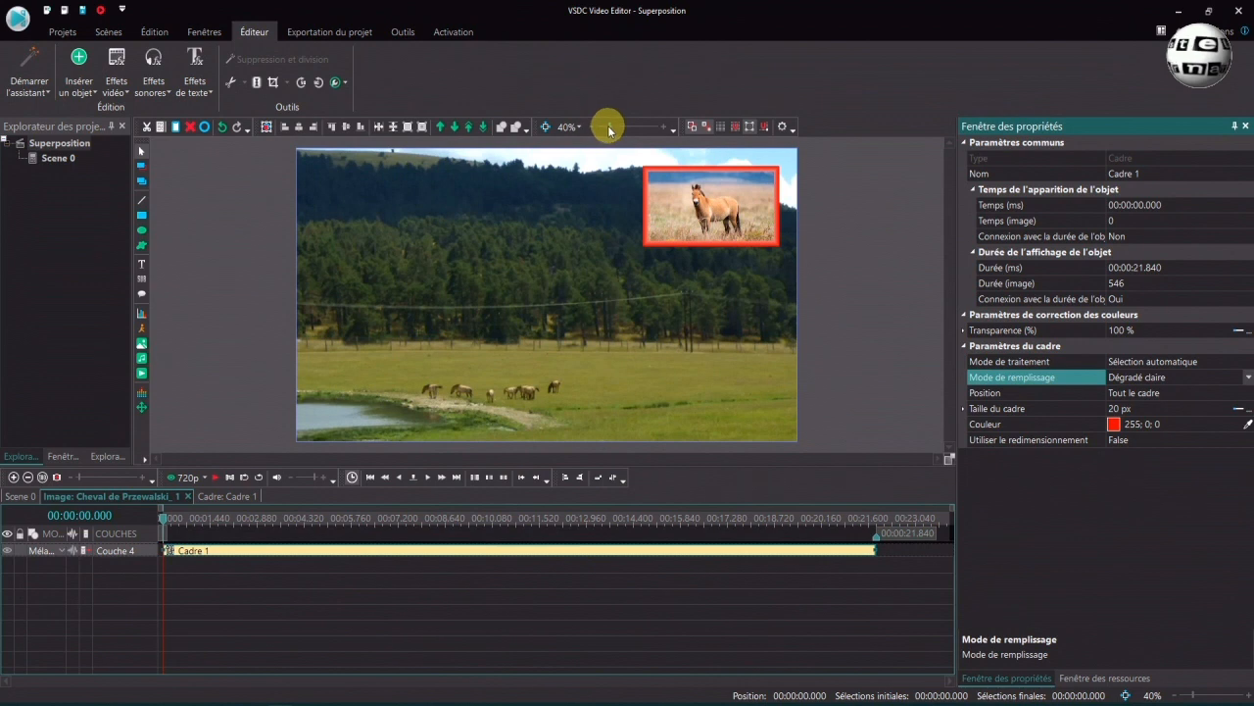
pyautogui.moveTo(605, 128); pyautogui.dragTo(621, 129)
pyautogui.moveTo(911, 466); pyautogui.dragTo(912, 474)
pyautogui.click(913, 465)
pyautogui.moveTo(949, 292); pyautogui.dragTo(960, 211)
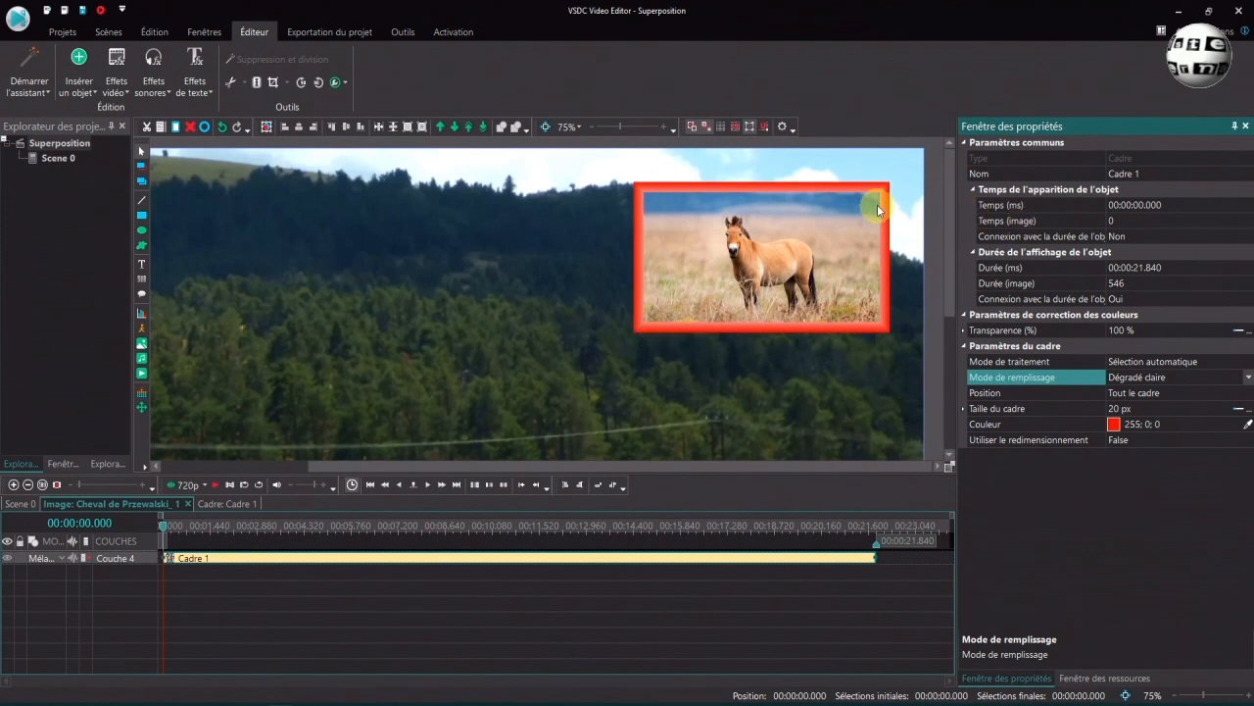
# Step: Try the Continu and Dégradé foncé fill modes on the frame and return it to Dégradé claire
pyautogui.click(1245, 378)
pyautogui.click(1143, 394)
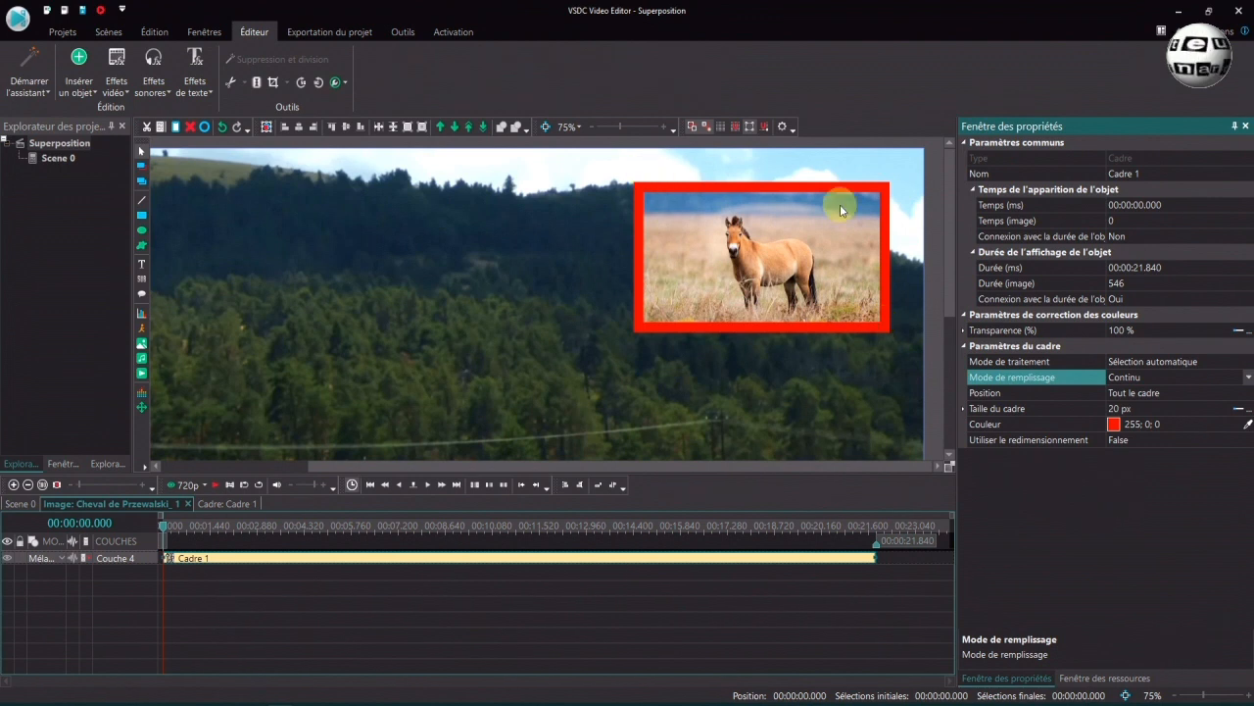
pyautogui.click(1247, 377)
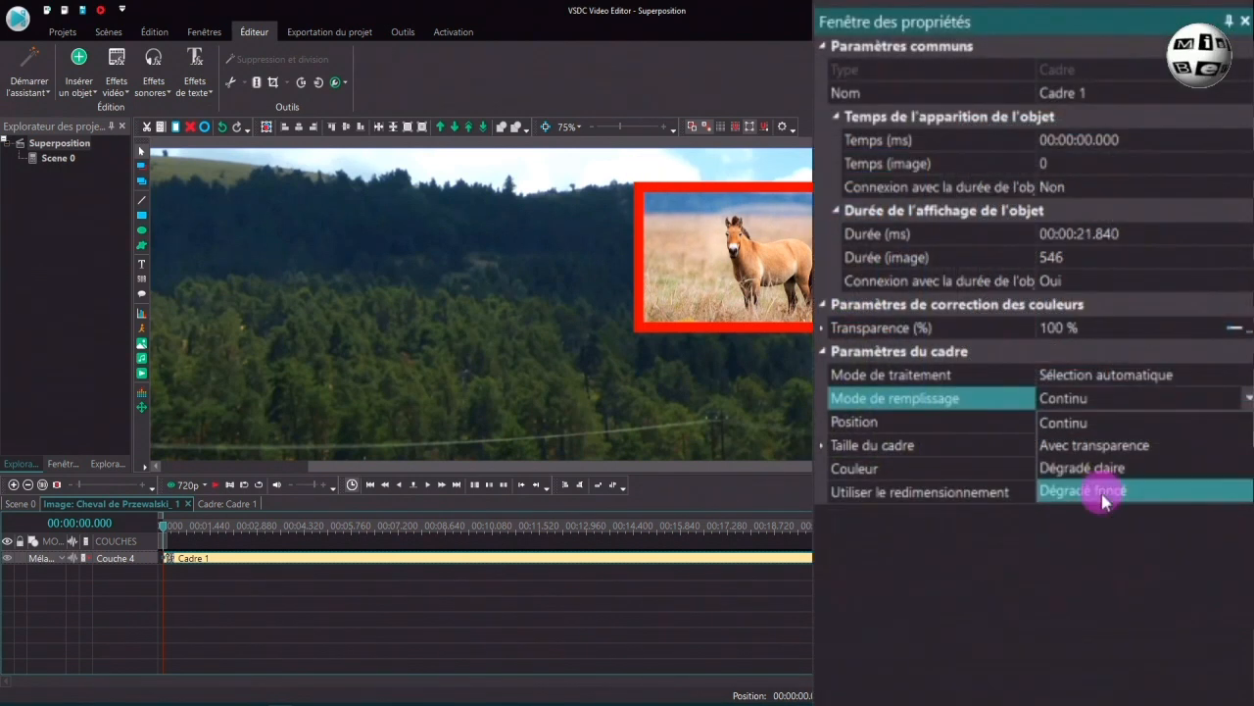
pyautogui.click(1101, 494)
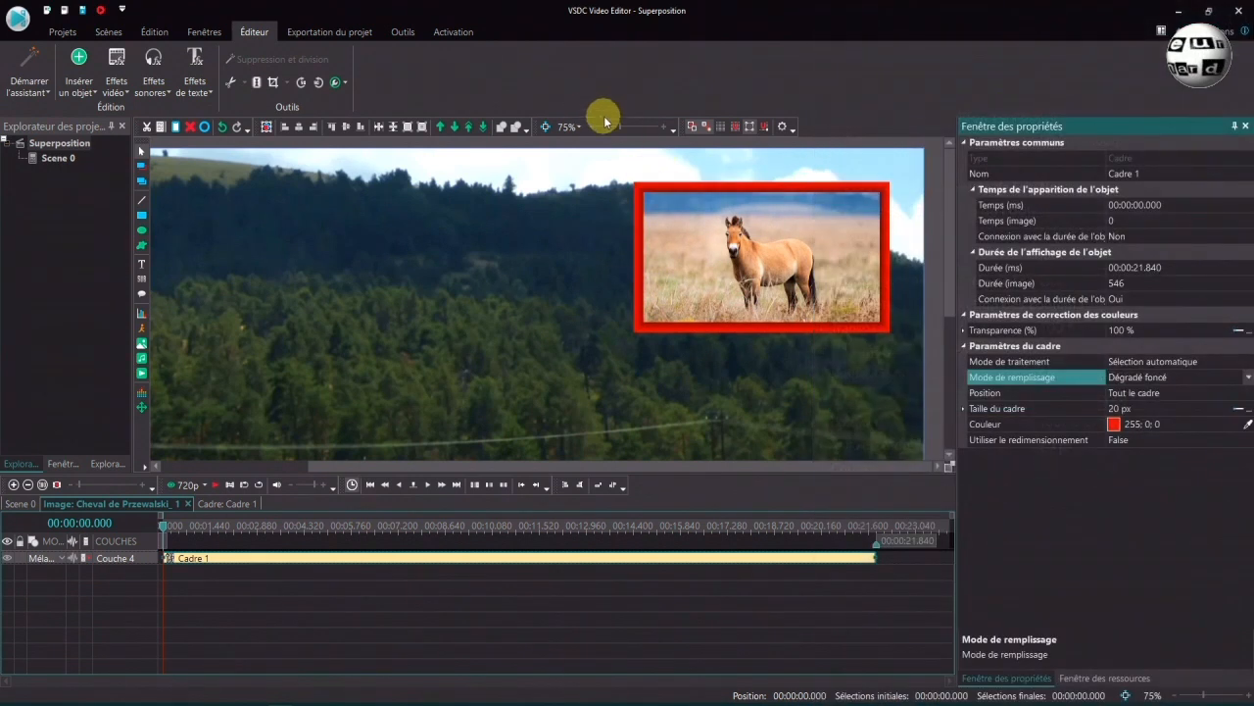
pyautogui.moveTo(622, 133); pyautogui.dragTo(612, 131)
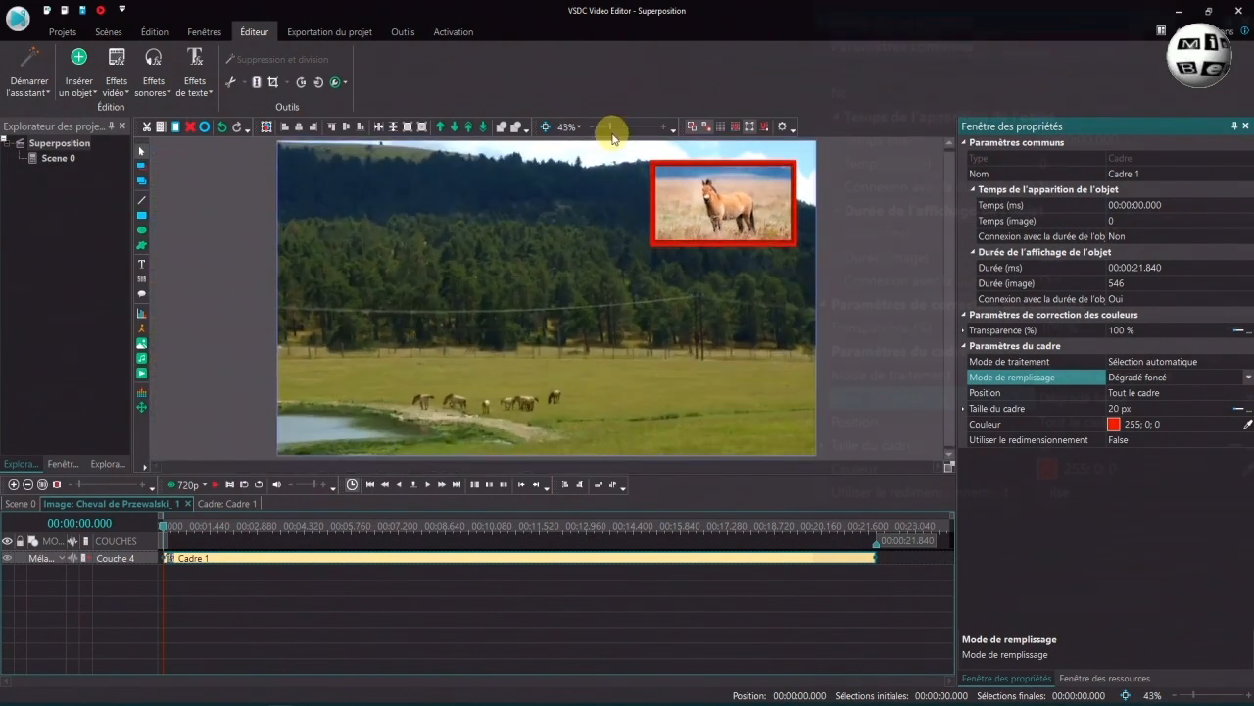
pyautogui.click(1247, 378)
pyautogui.click(1115, 469)
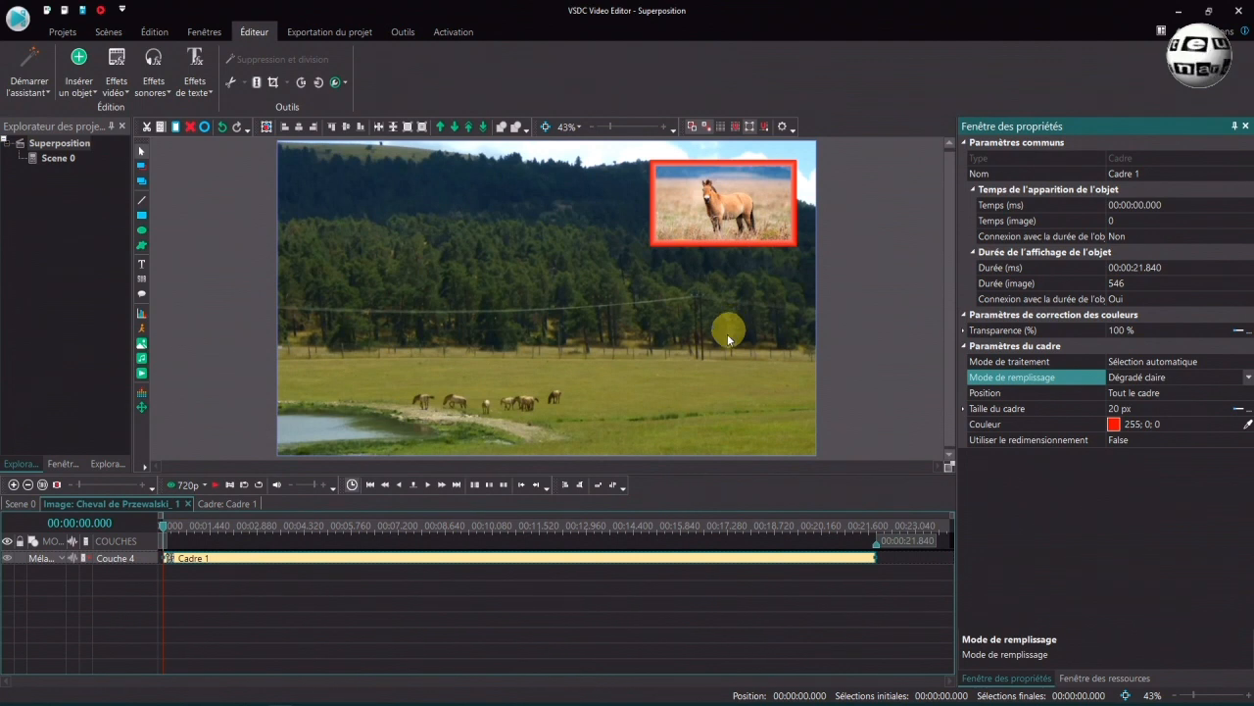
# Step: Hide the layer of the frame effect and return to the Scene 0 timeline
pyautogui.click(8, 558)
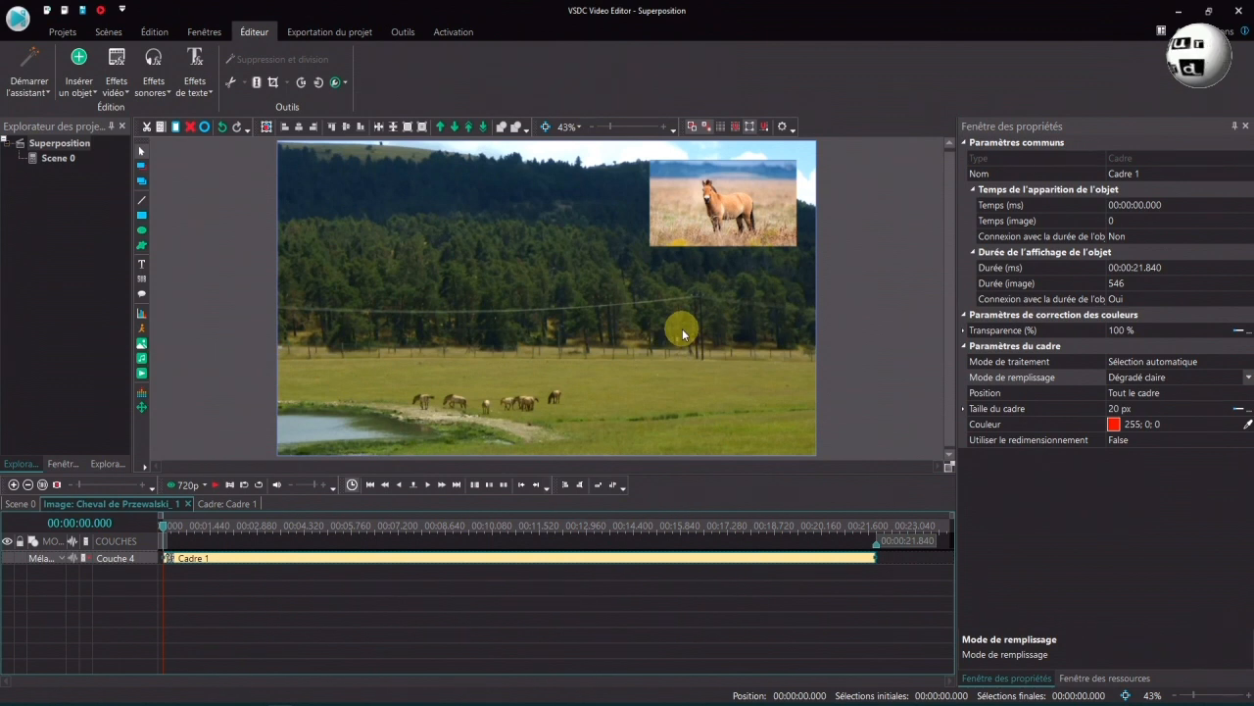
pyautogui.click(19, 501)
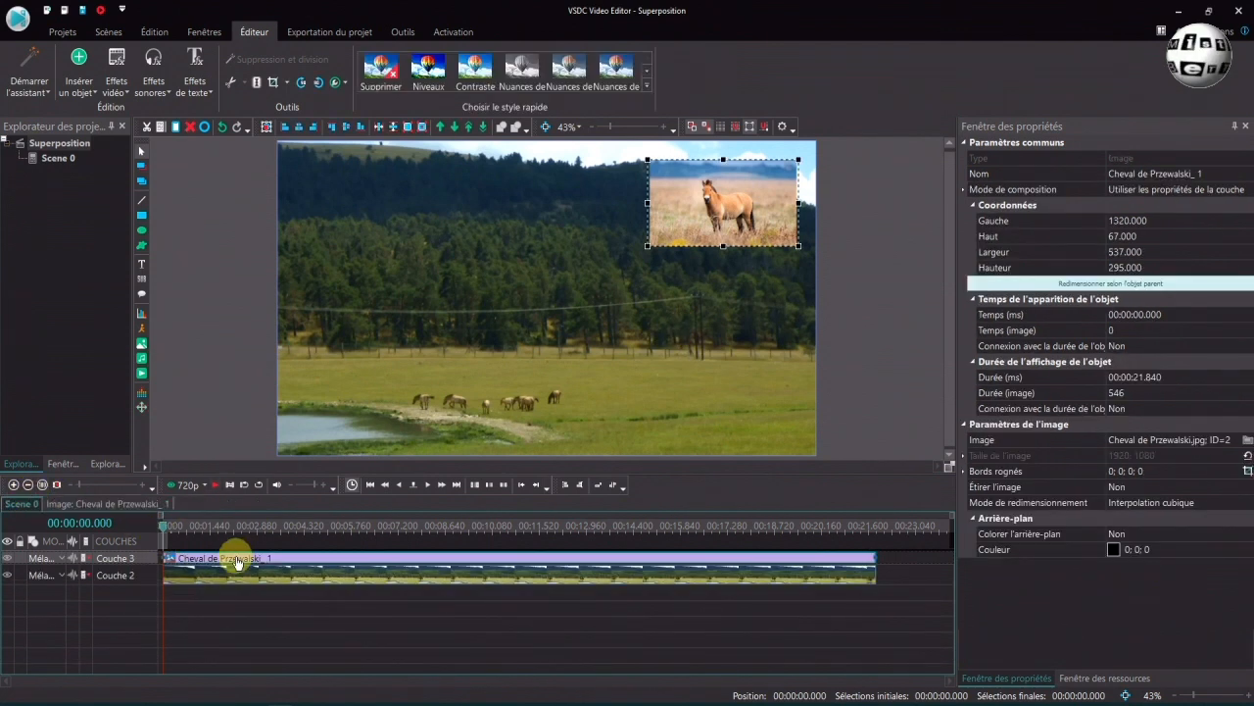
# Step: Insert the image Bords fins bleu floutés.jpg inside the Cheval de Przewalski image object, starting from the cursor position
pyautogui.moveTo(236, 562)
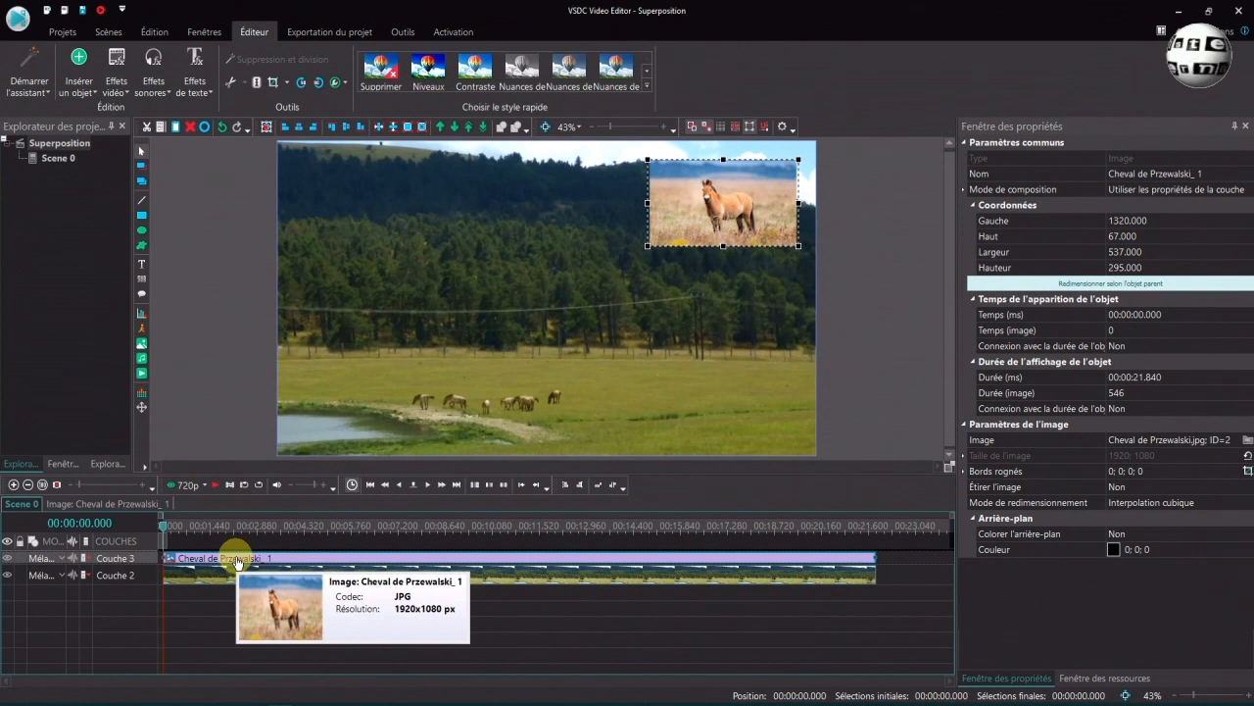
pyautogui.doubleClick(236, 561)
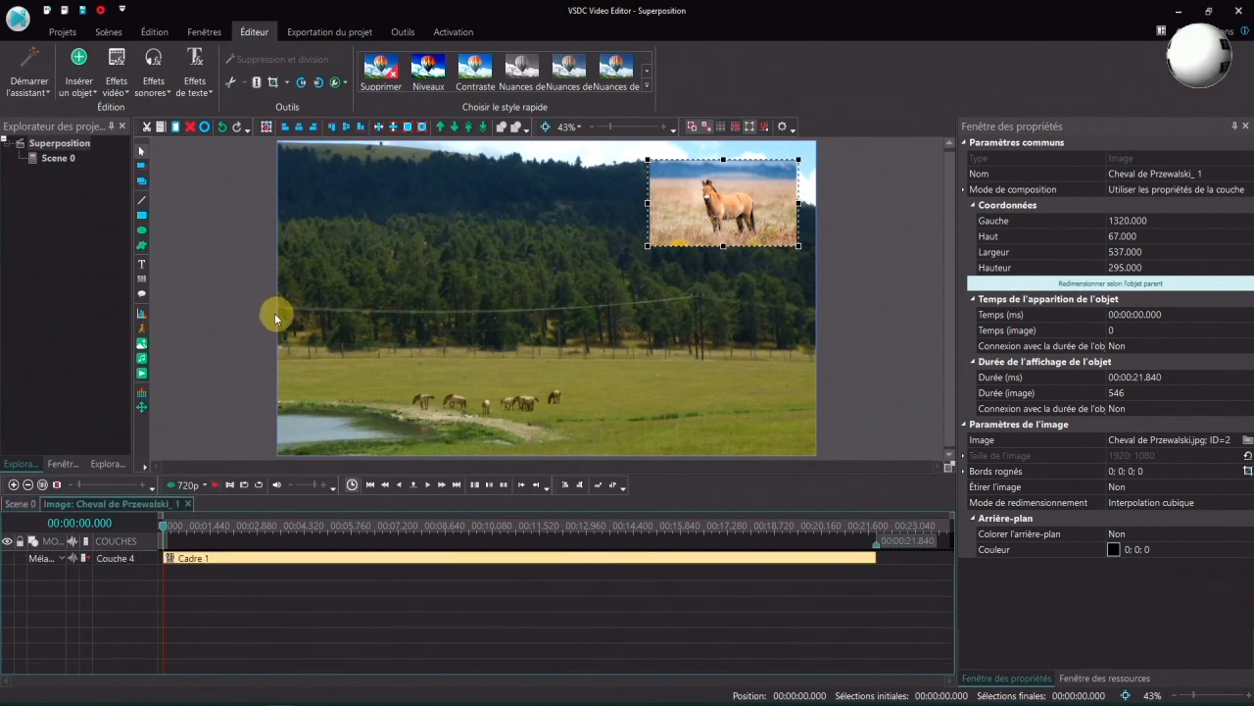
pyautogui.click(141, 349)
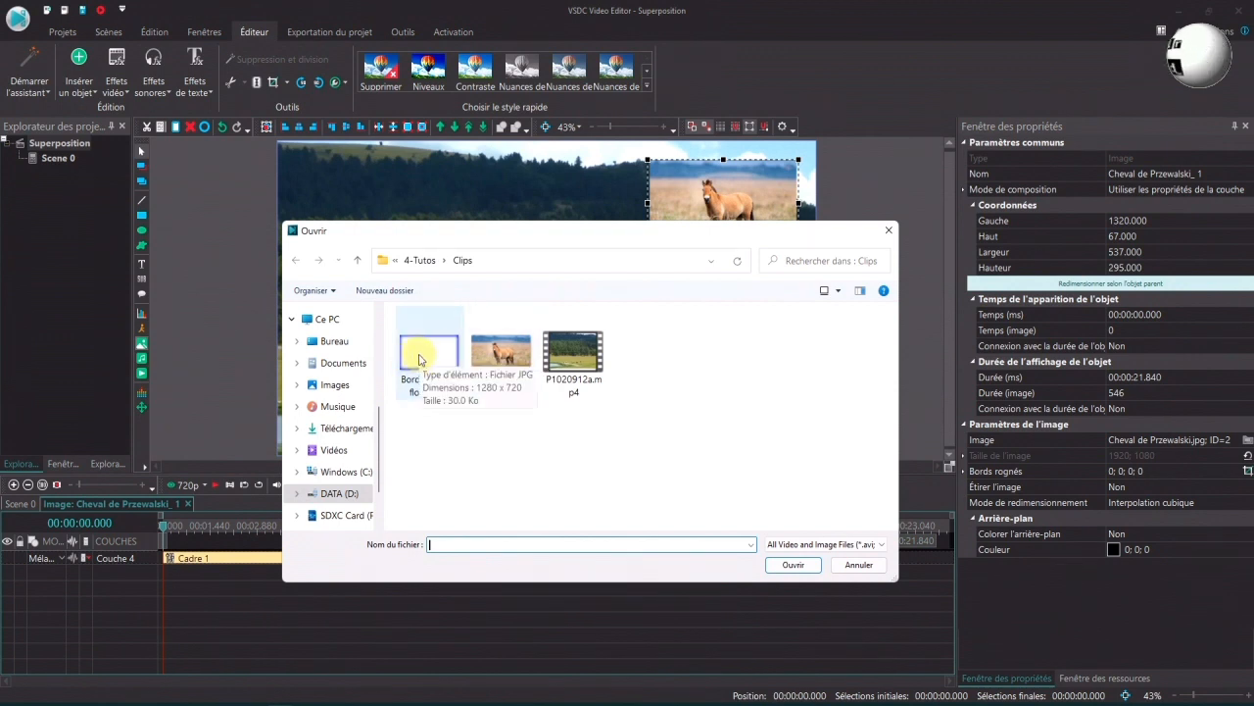
pyautogui.click(419, 360)
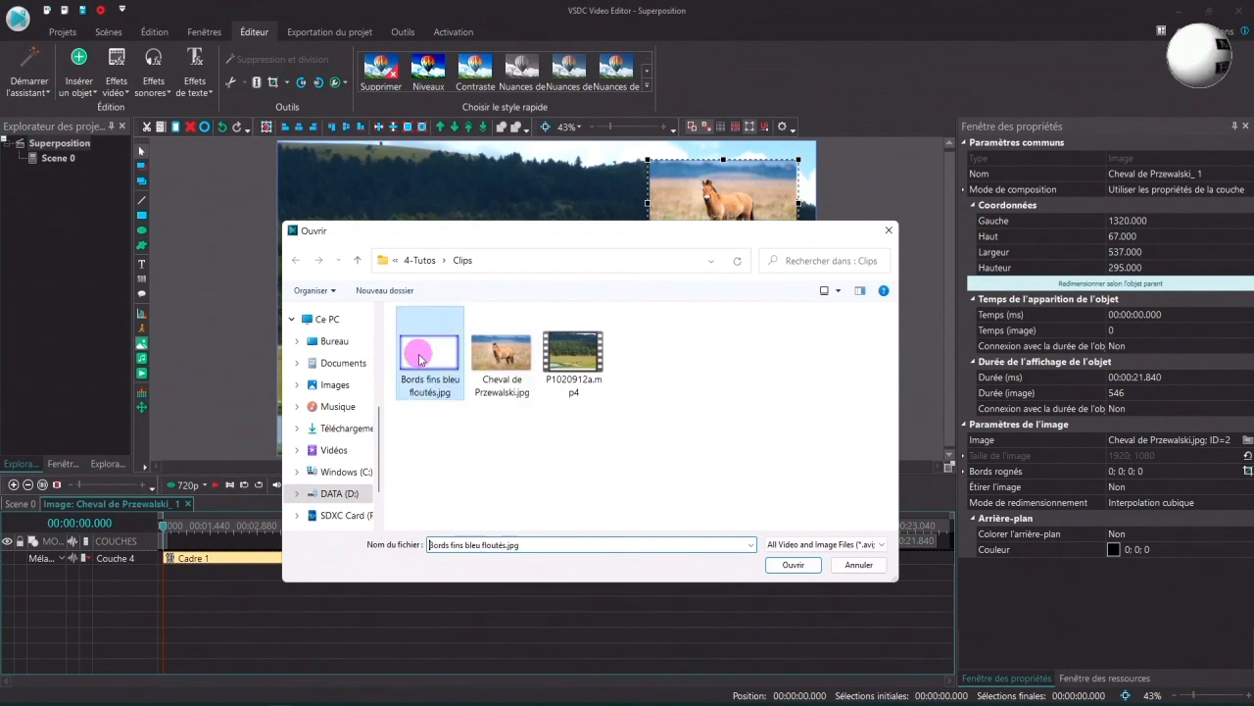
pyautogui.click(793, 565)
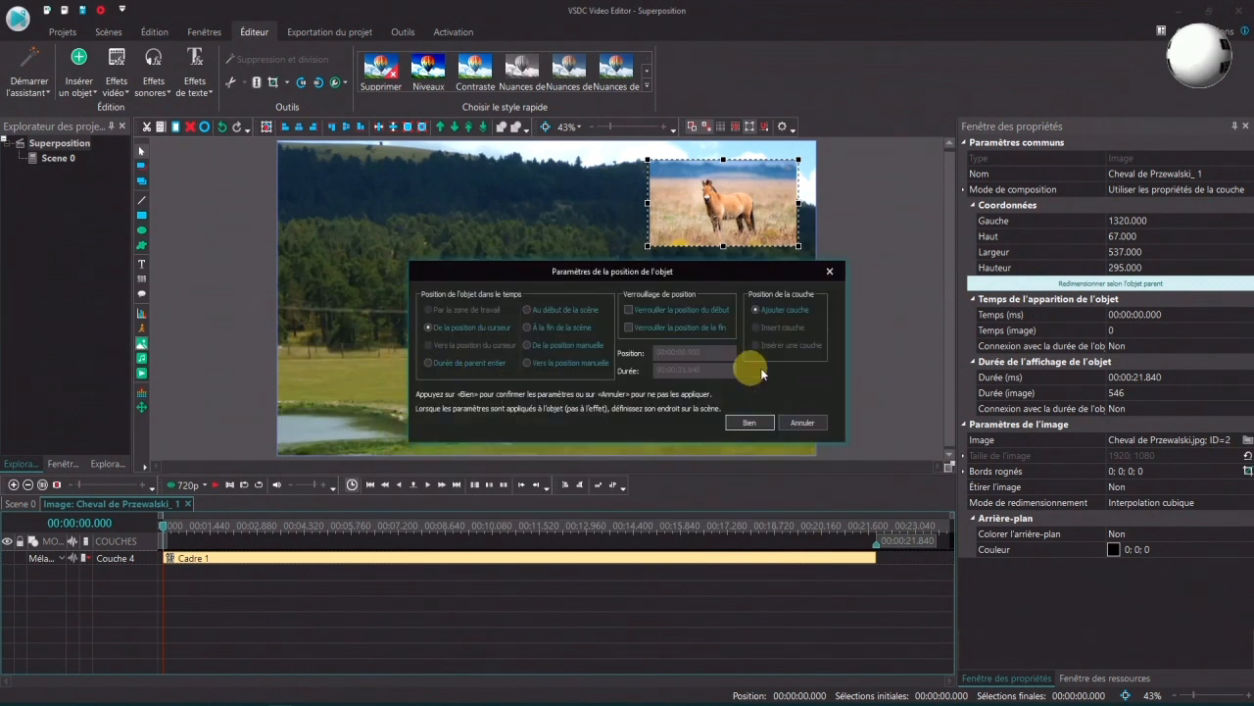
pyautogui.click(749, 422)
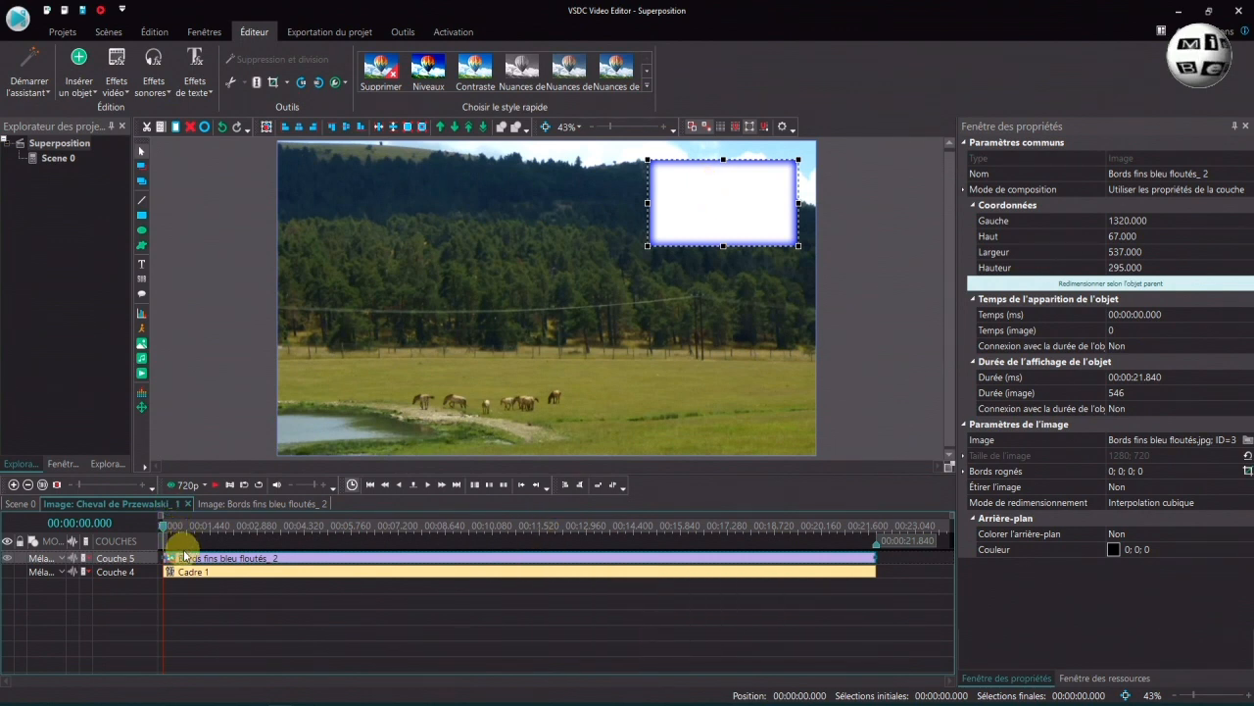
# Step: Add a Suppression de l'arrière-plan effect inside the blue-bordered image, covering the full duration of its parent
pyautogui.doubleClick(447, 557)
pyautogui.click(116, 61)
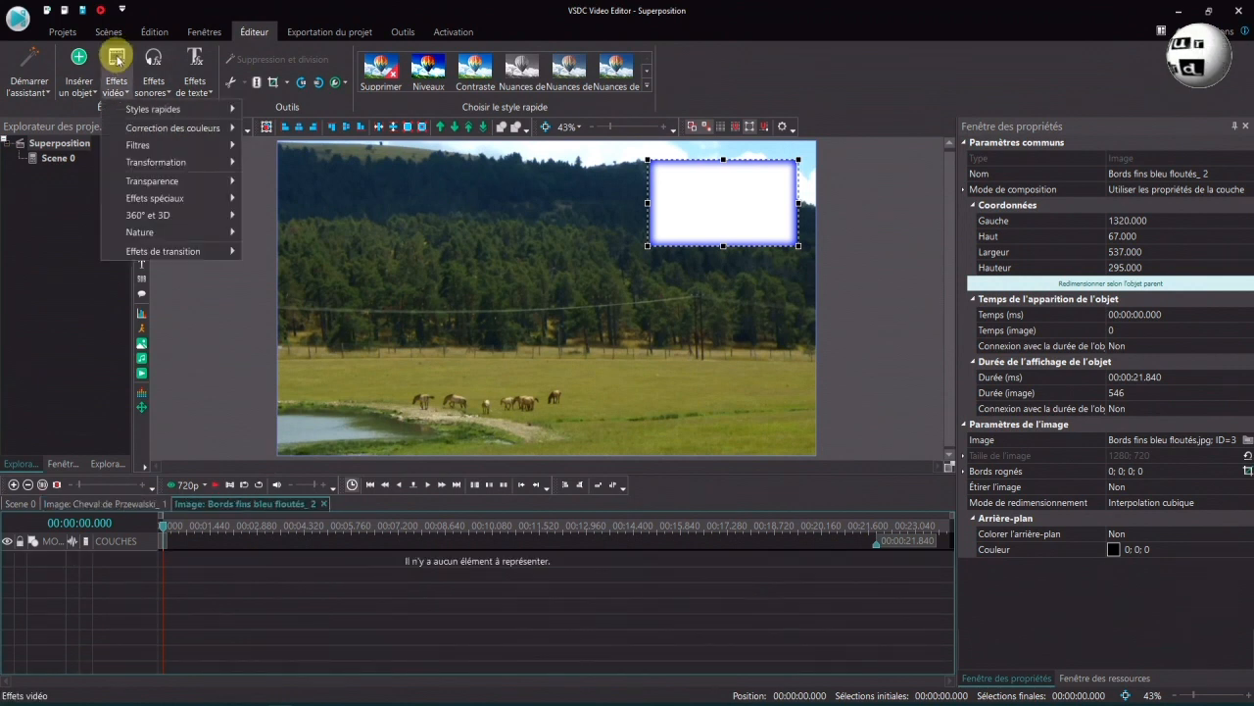
pyautogui.moveTo(157, 181)
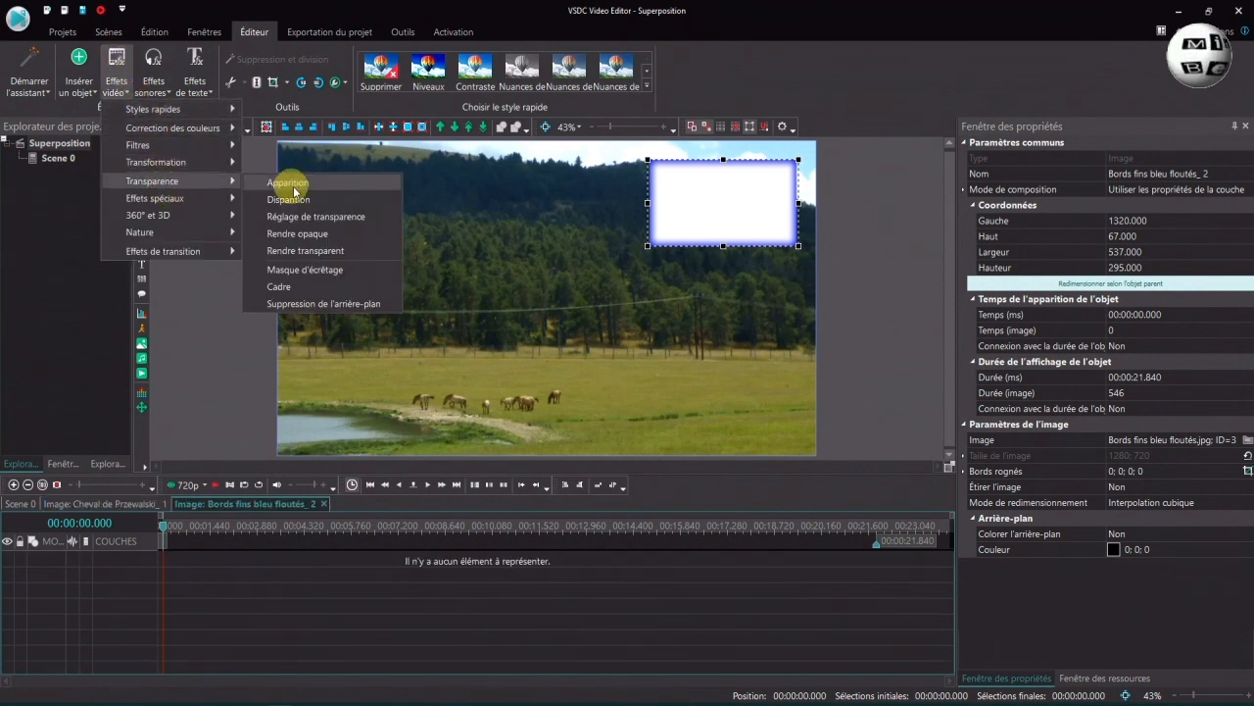
pyautogui.click(343, 304)
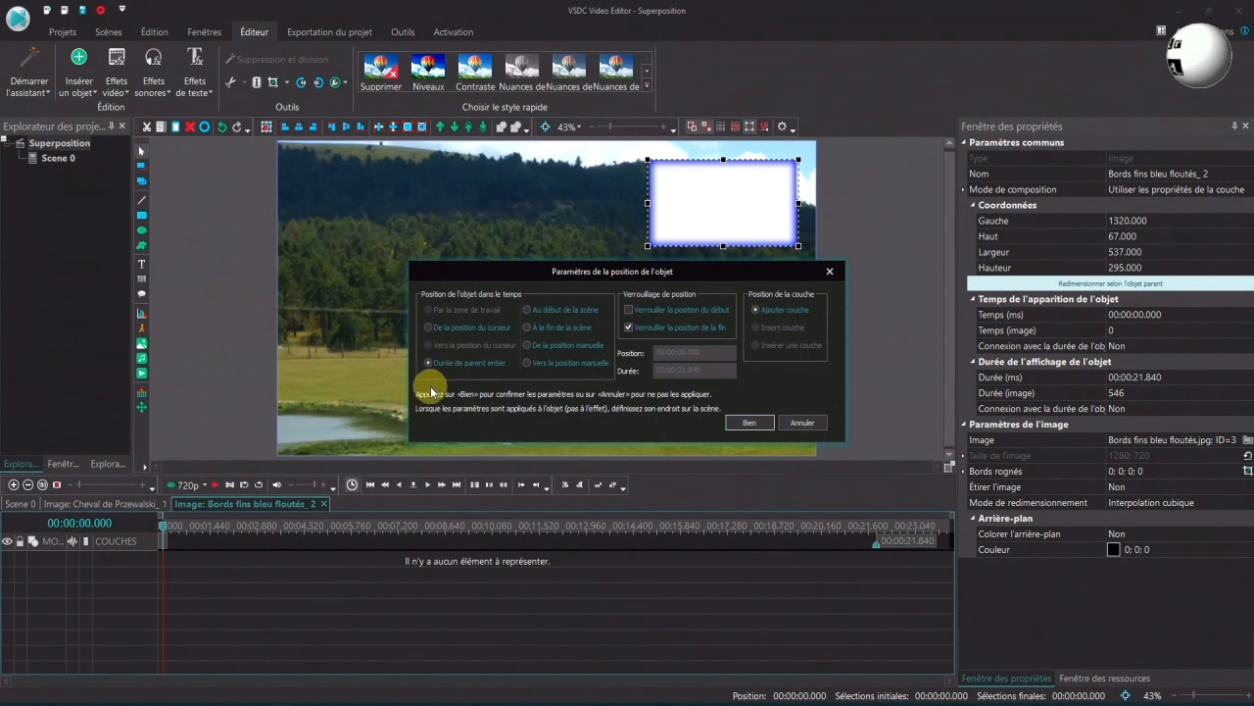
pyautogui.click(753, 422)
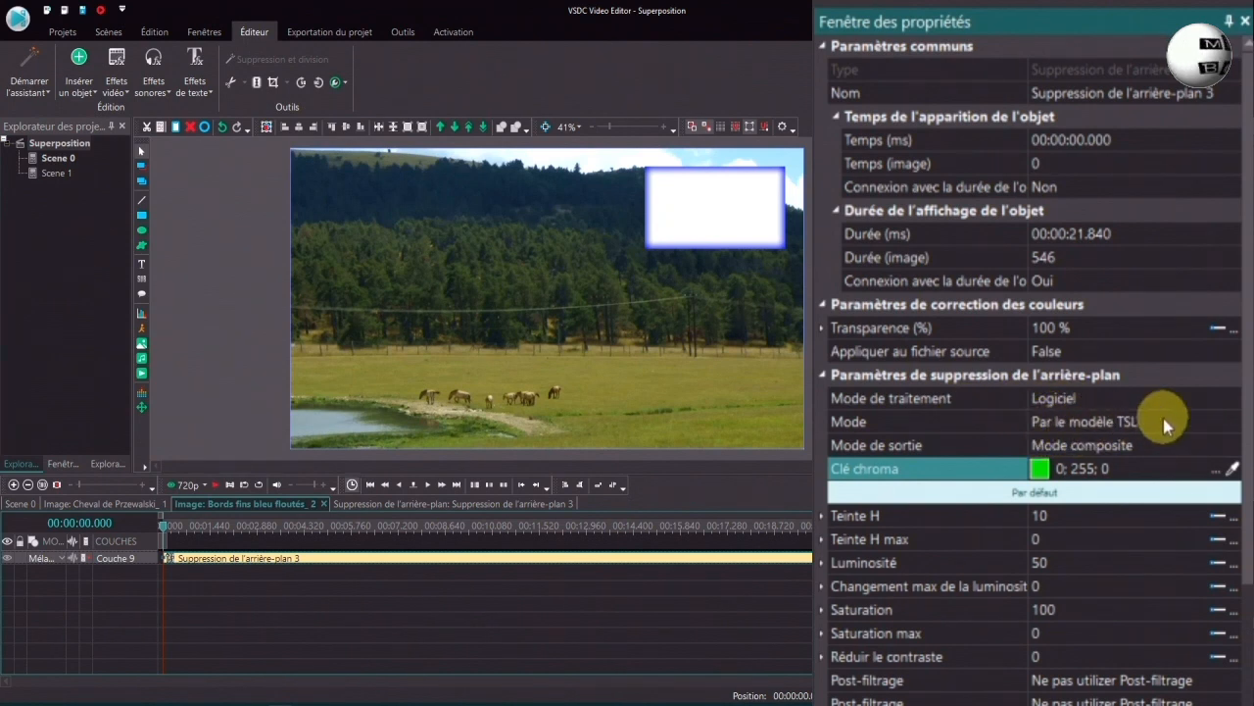
# Step: Set the background removal mode to Par le modèle YUV, sample the border image's white centre as chroma key, and return to Scene 0
pyautogui.click(1234, 424)
pyautogui.click(1234, 423)
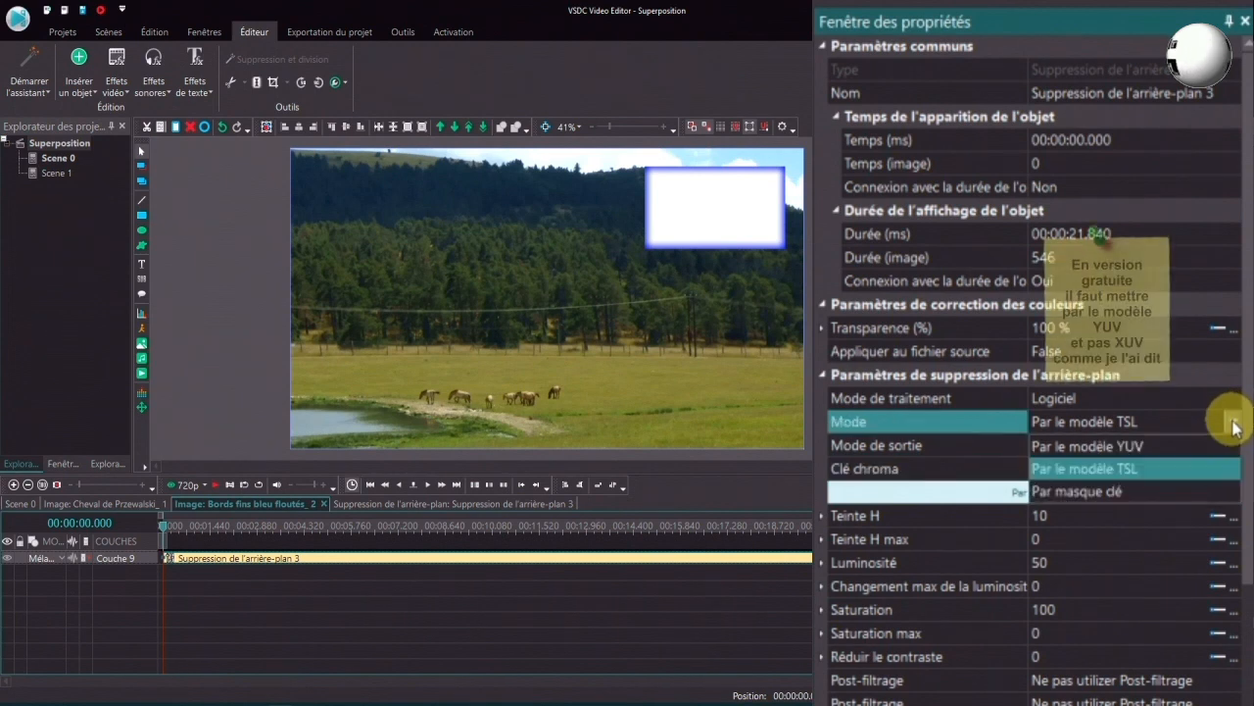
pyautogui.click(1127, 449)
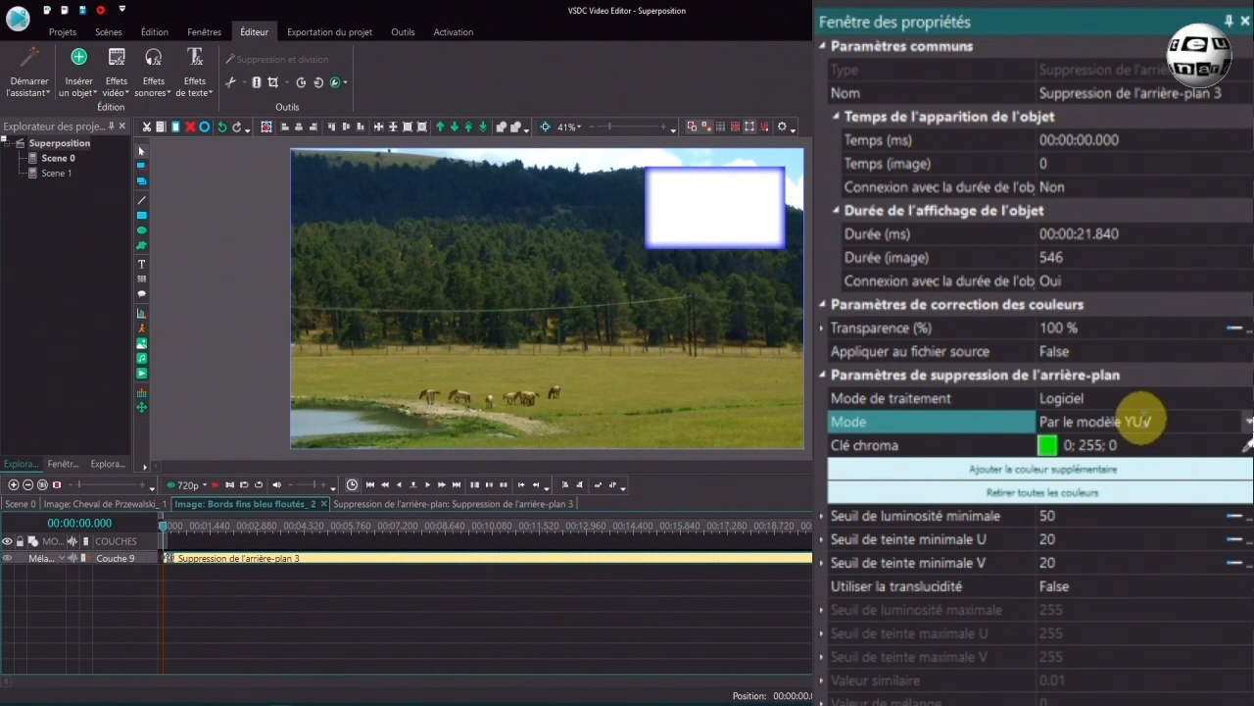
pyautogui.click(1247, 444)
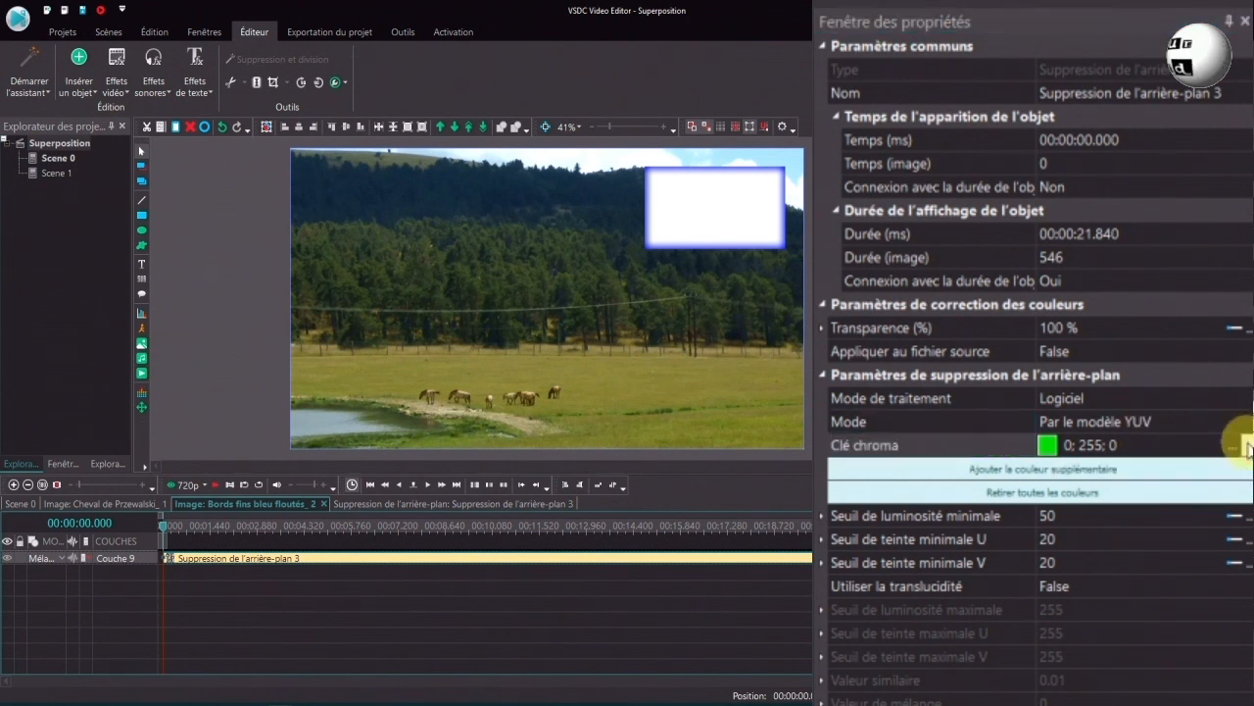
pyautogui.click(715, 200)
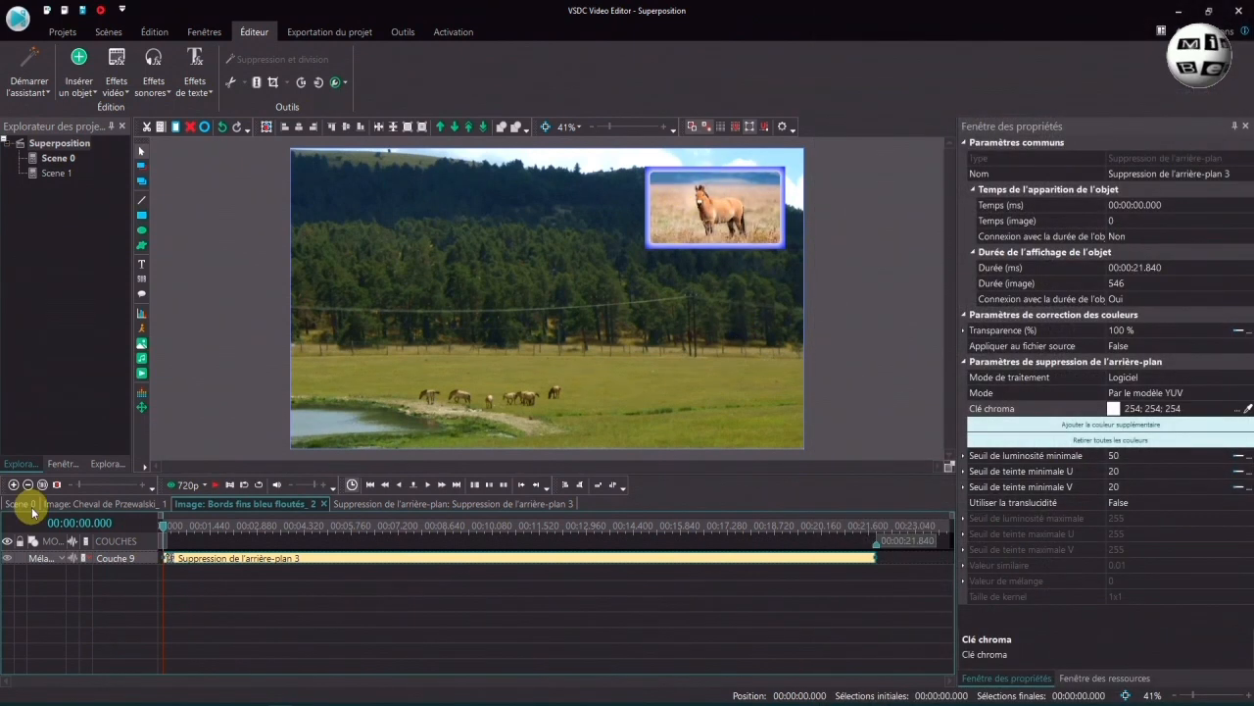
pyautogui.click(30, 505)
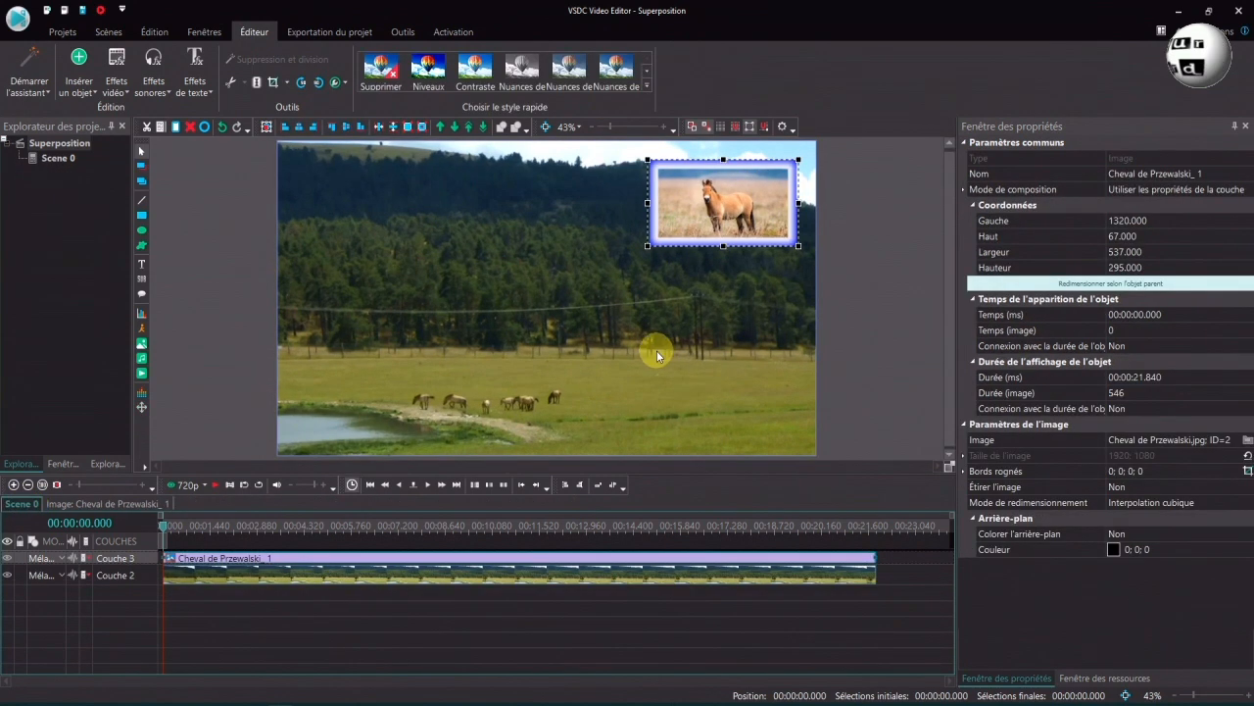
# Step: Insert Bords fins bleu floutés.jpg directly into Scene 0 at the cursor position
pyautogui.click(141, 343)
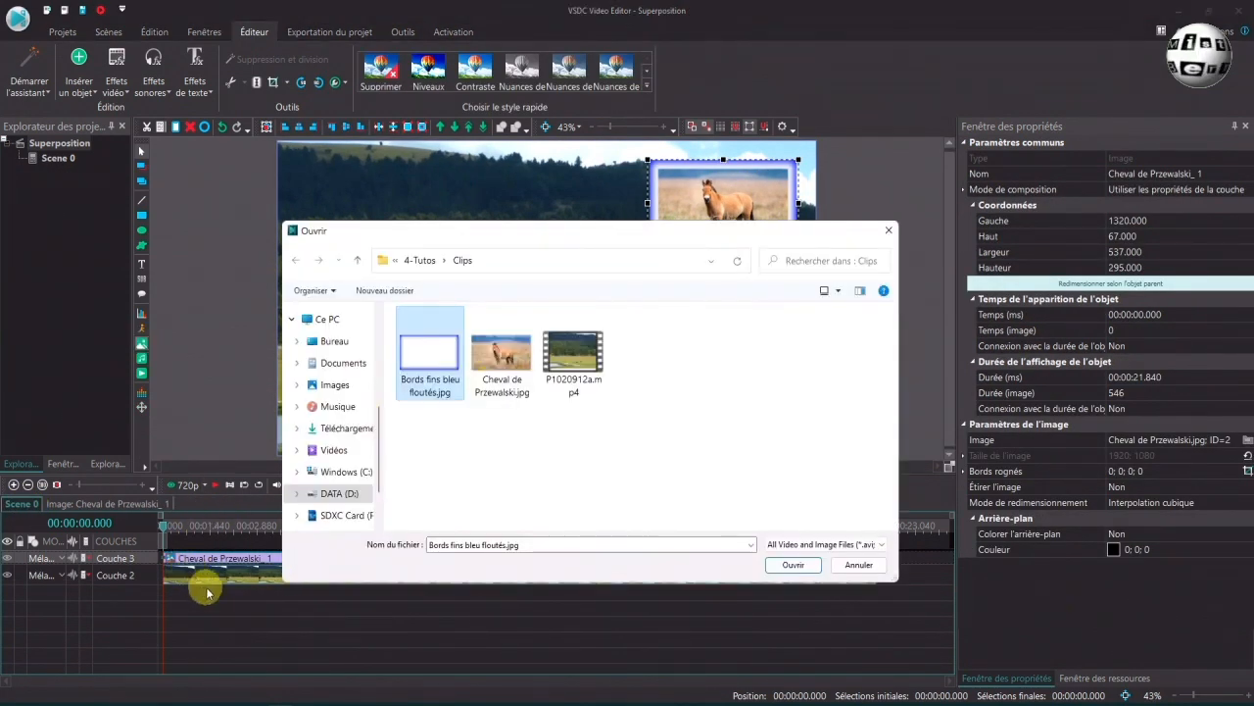
pyautogui.click(795, 566)
pyautogui.click(750, 422)
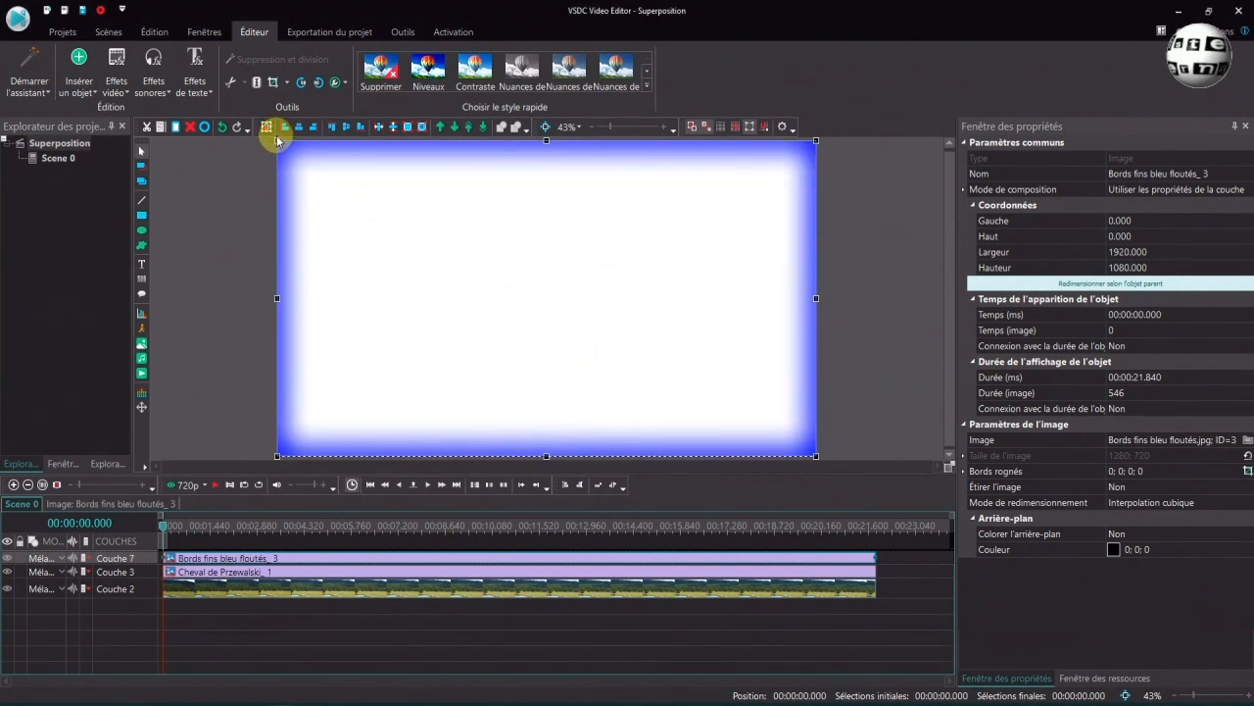
# Step: Shrink the scene-level border image to about 932 × 489, move it to about 1128; 193, and hide its layer
pyautogui.moveTo(278, 141); pyautogui.dragTo(555, 305)
pyautogui.moveTo(654, 372); pyautogui.dragTo(693, 263)
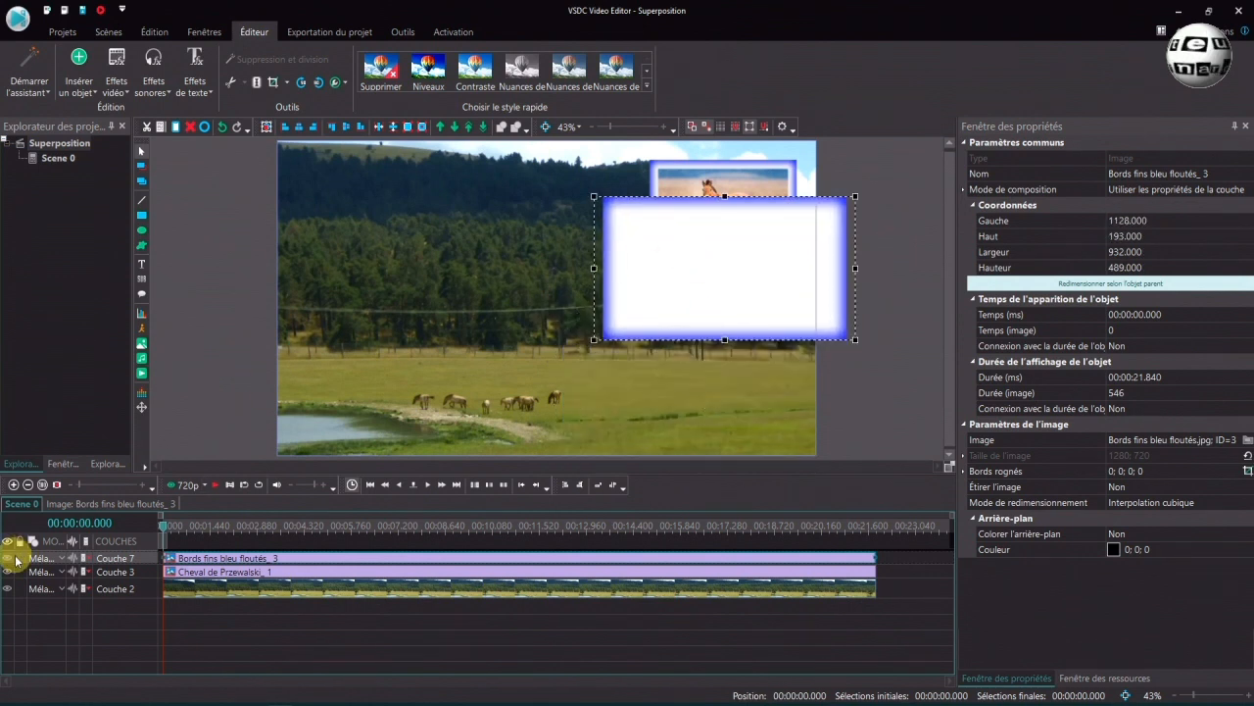
pyautogui.click(16, 559)
# Step: Inspect the elements nested inside the horse image and the project's object hierarchy
pyautogui.doubleClick(209, 572)
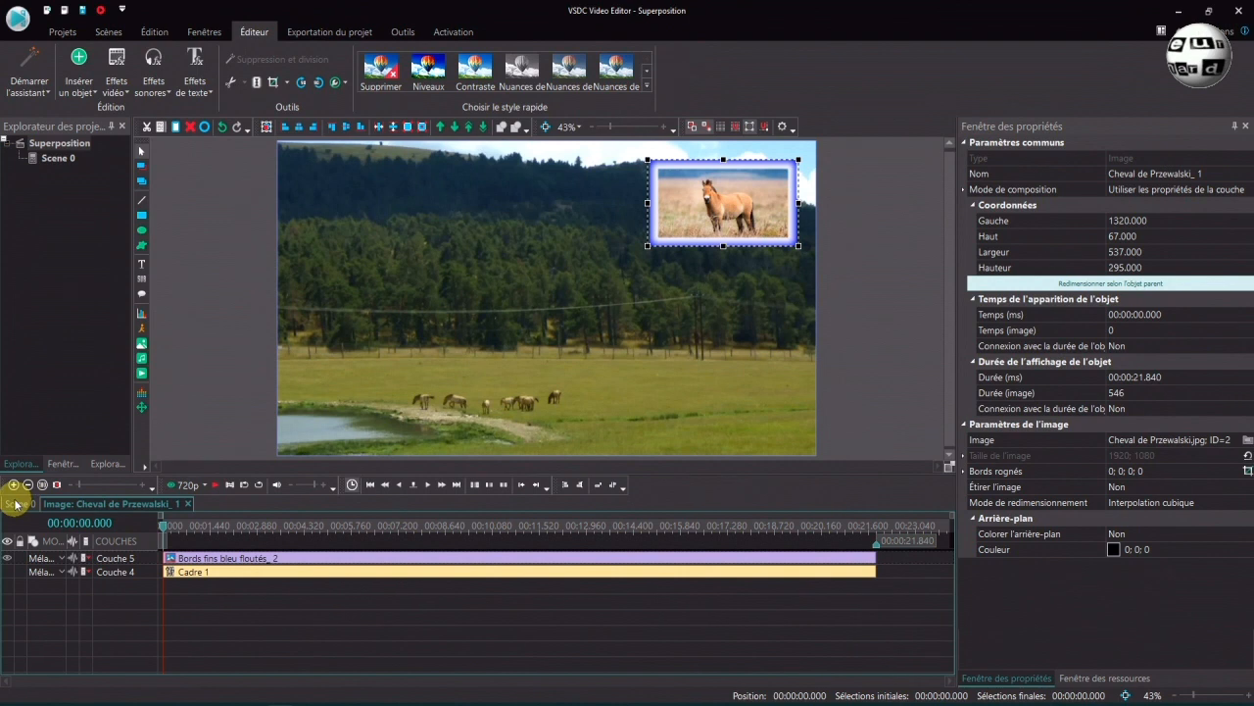
pyautogui.click(18, 503)
pyautogui.doubleClick(224, 572)
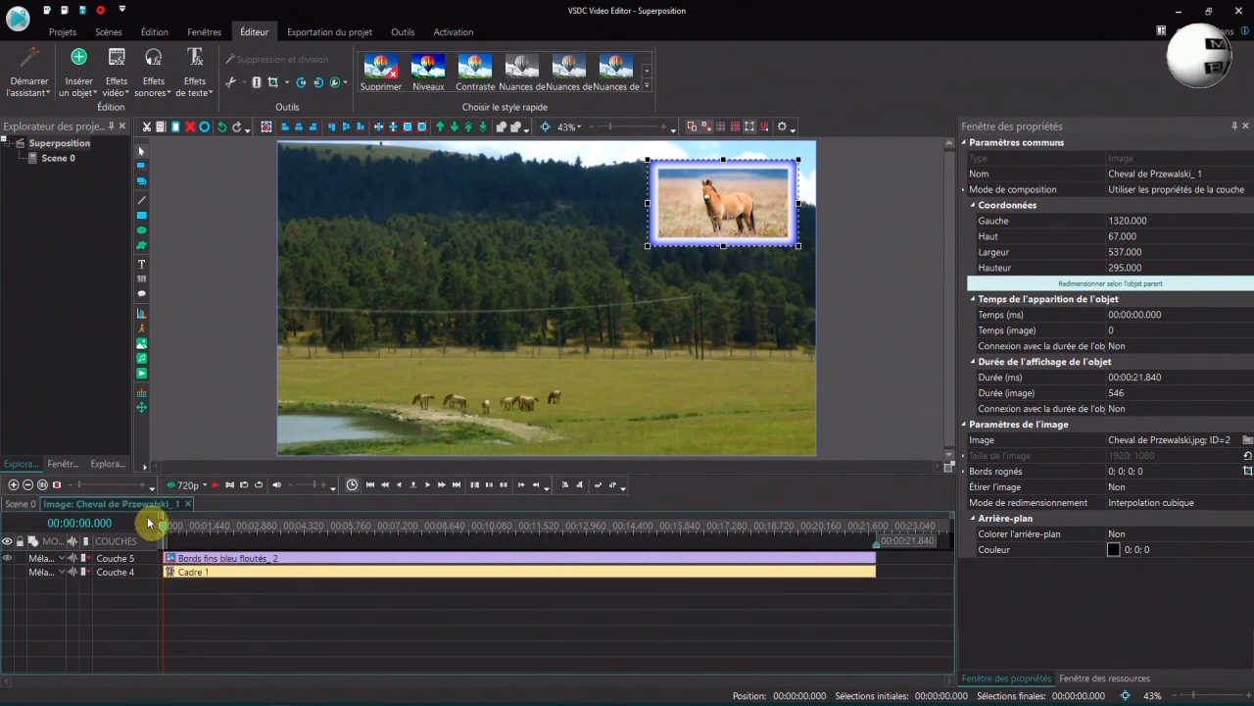
pyautogui.click(104, 467)
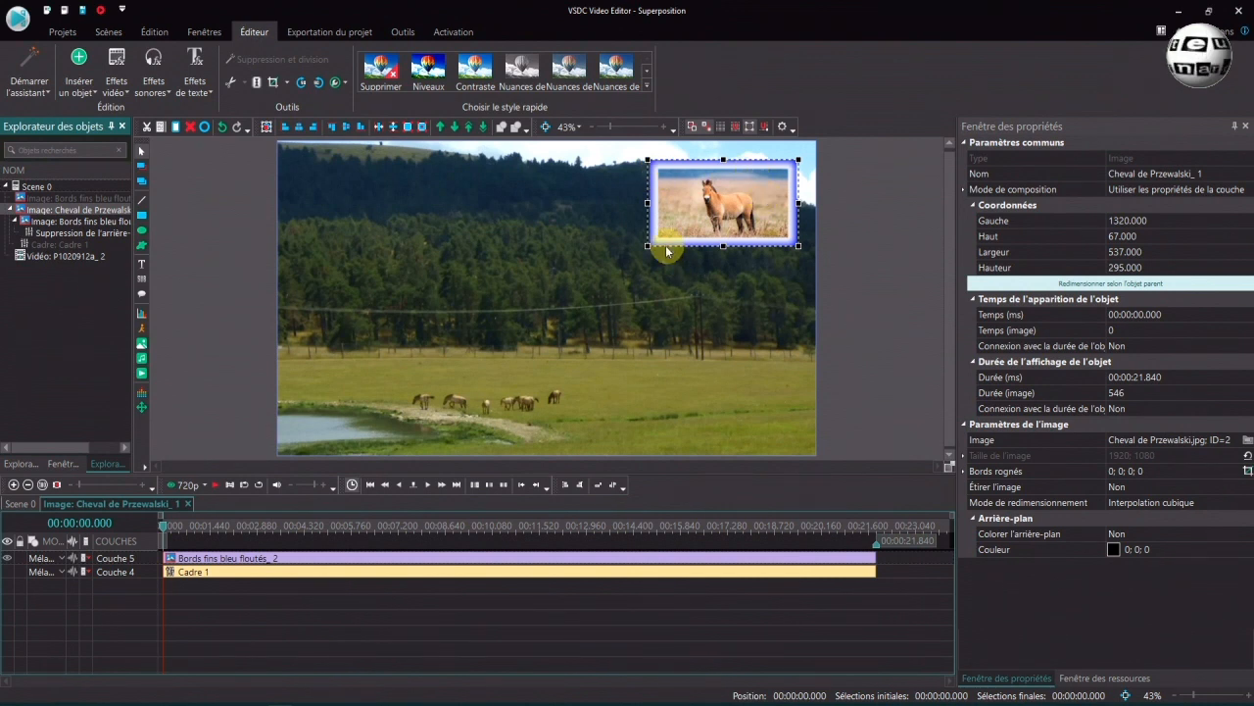
# Step: Return to the Scene 0 timeline and delete the border image placed directly in the scene
pyautogui.click(14, 504)
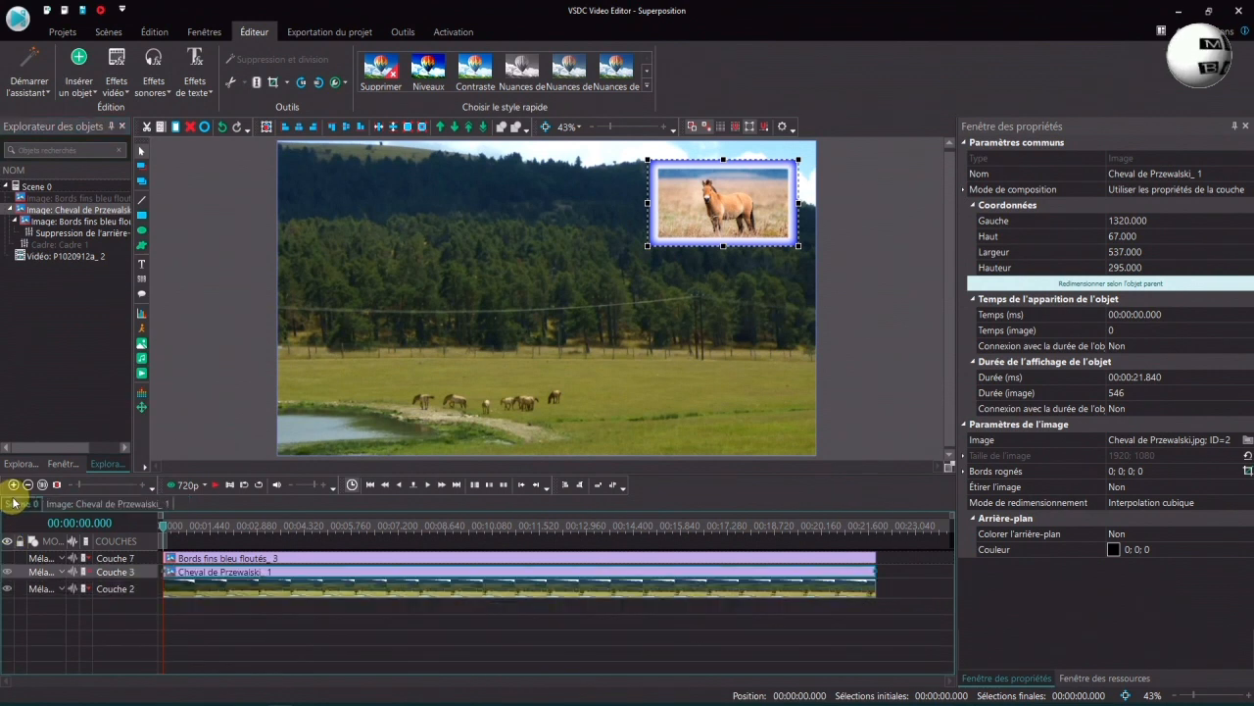
pyautogui.click(221, 559)
pyautogui.click(191, 126)
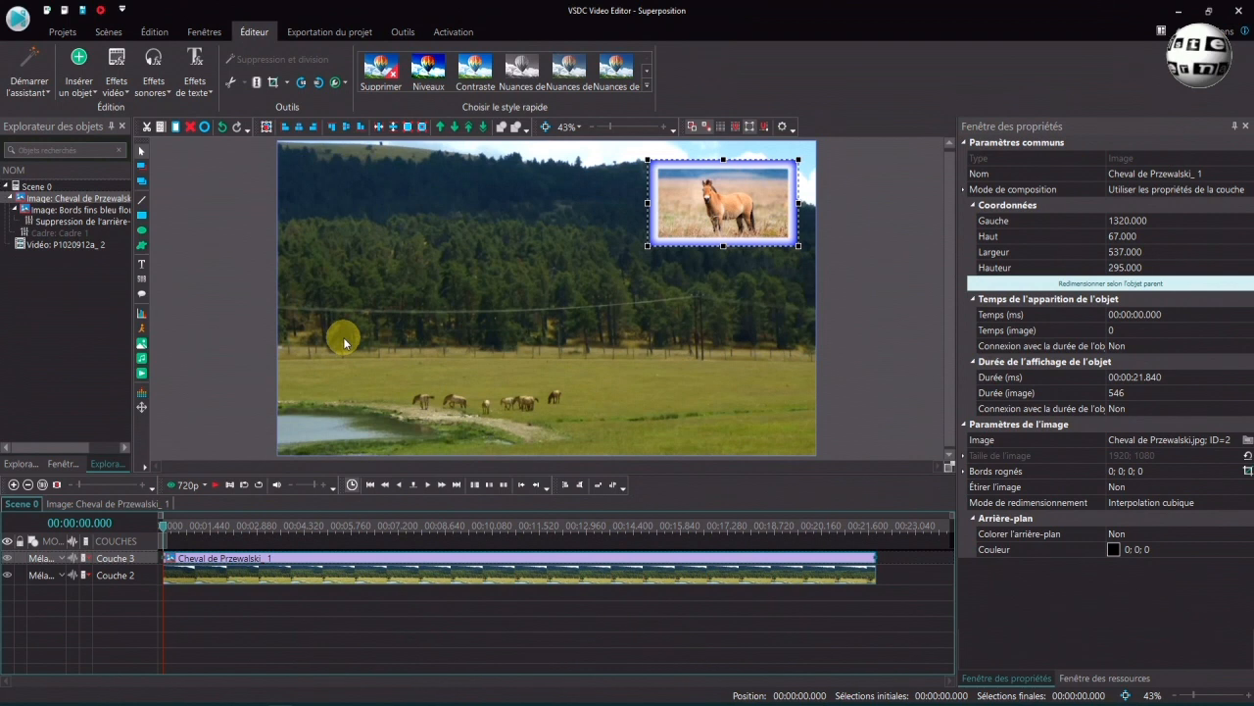
# Step: Add a new scene to the Superposition project and open it for editing
pyautogui.click(17, 463)
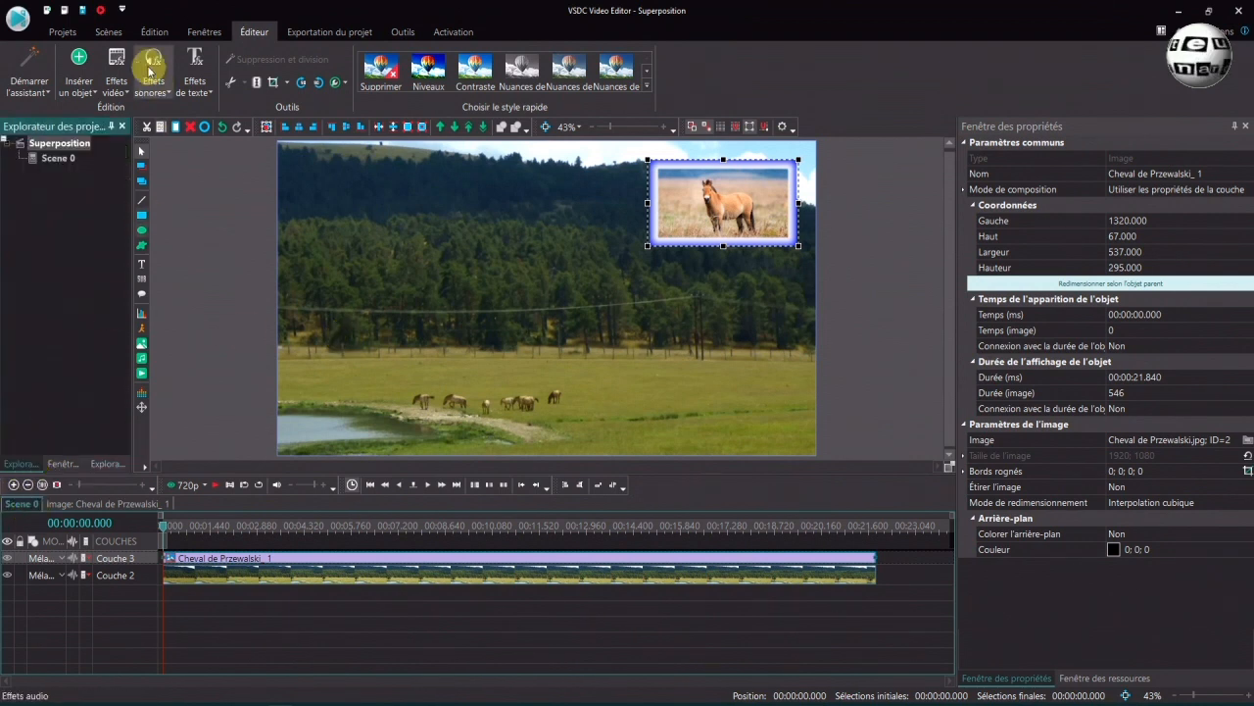
pyautogui.click(113, 31)
pyautogui.click(25, 66)
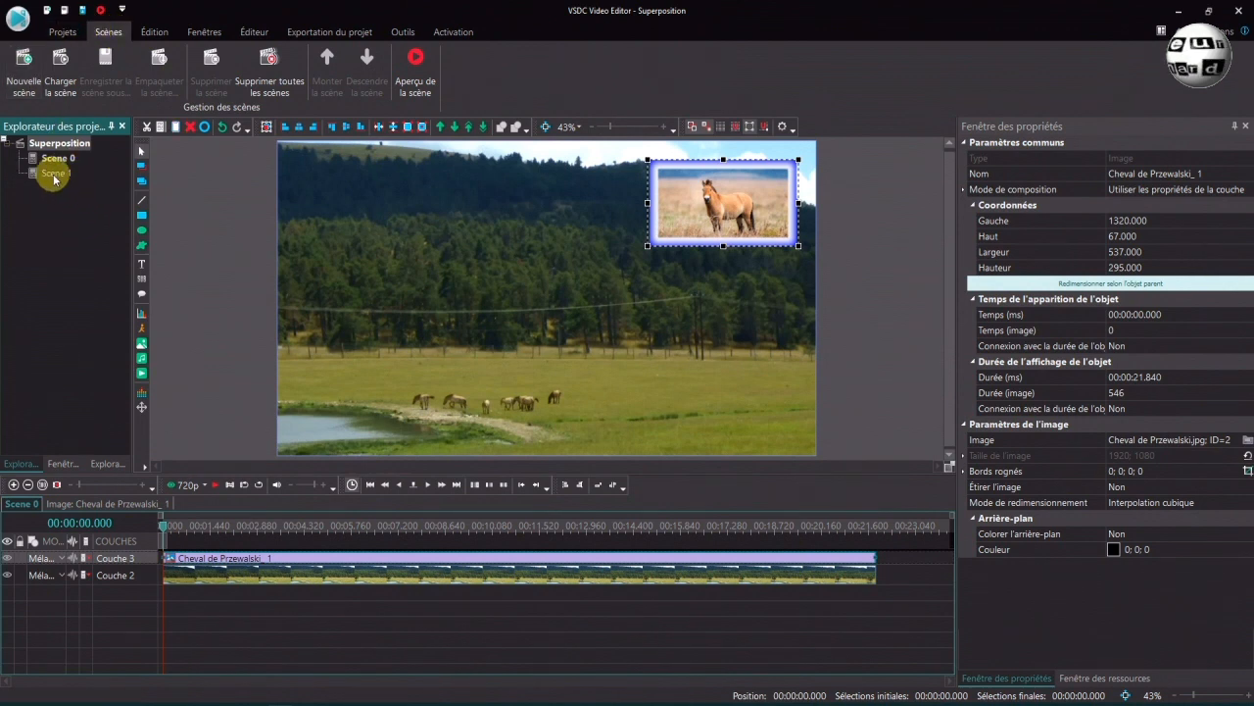
pyautogui.click(54, 174)
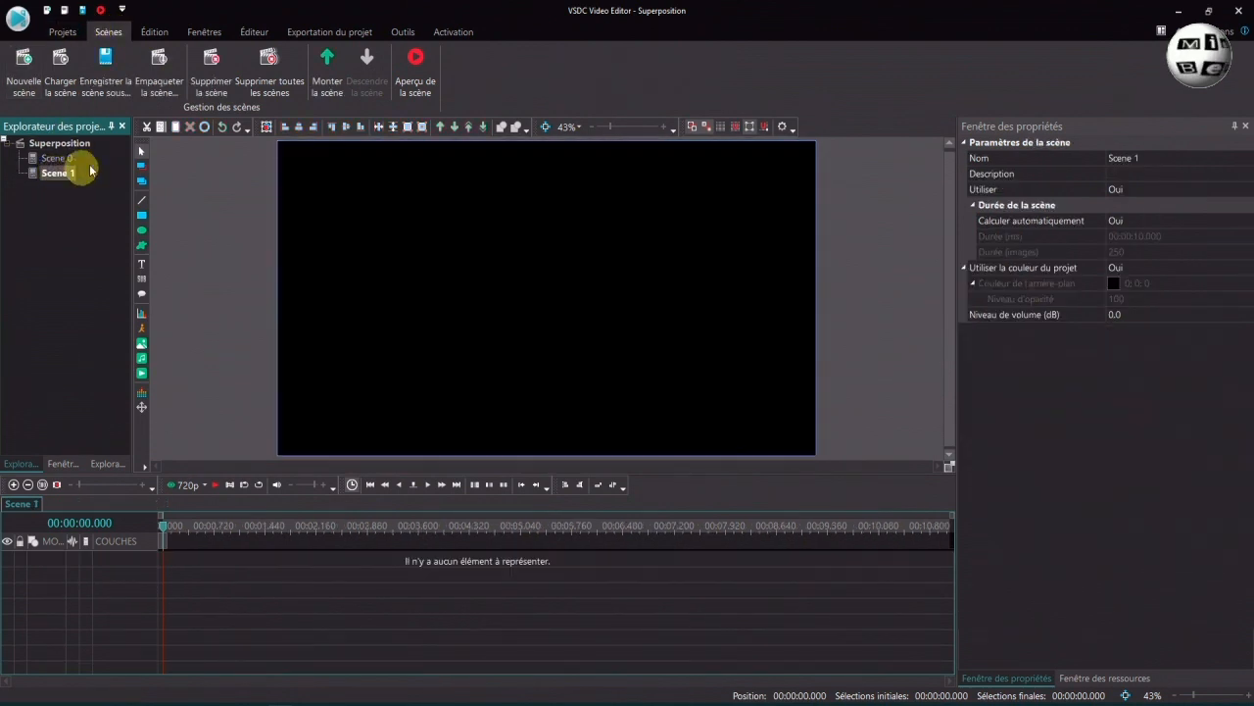
# Step: Insert the video P1020912a.mp4 into Scene 1 from the cursor position
pyautogui.click(255, 33)
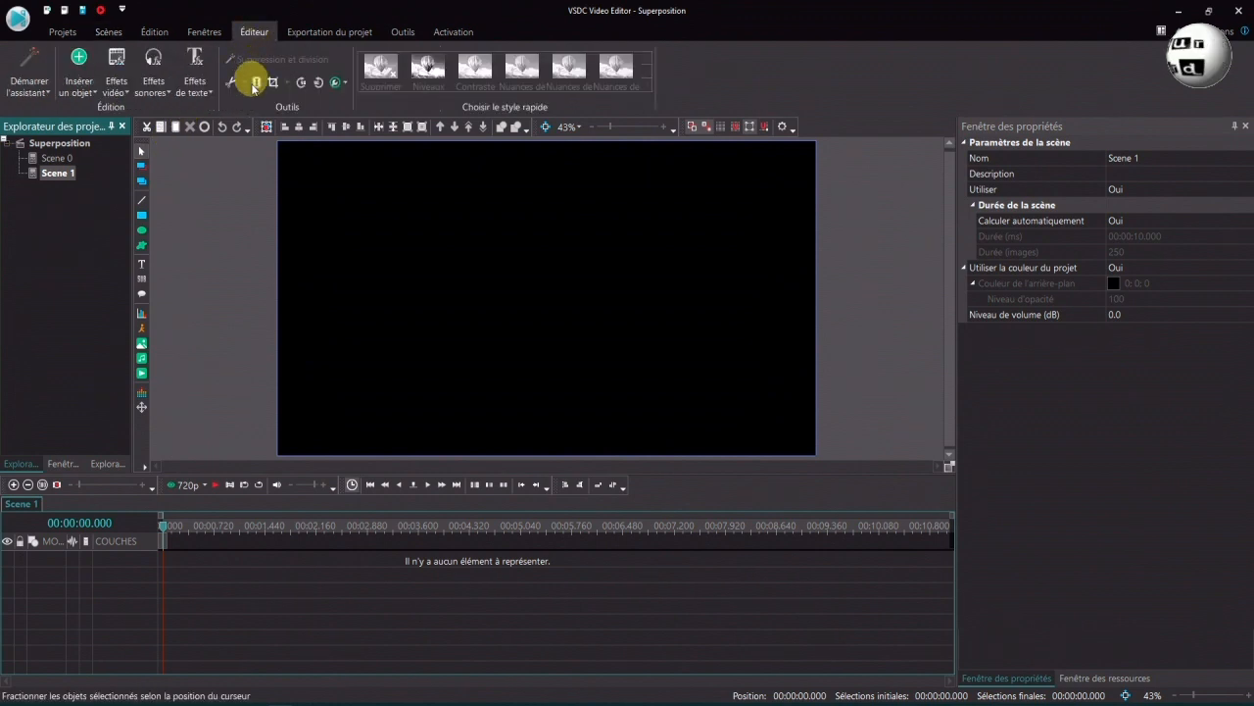
pyautogui.click(139, 375)
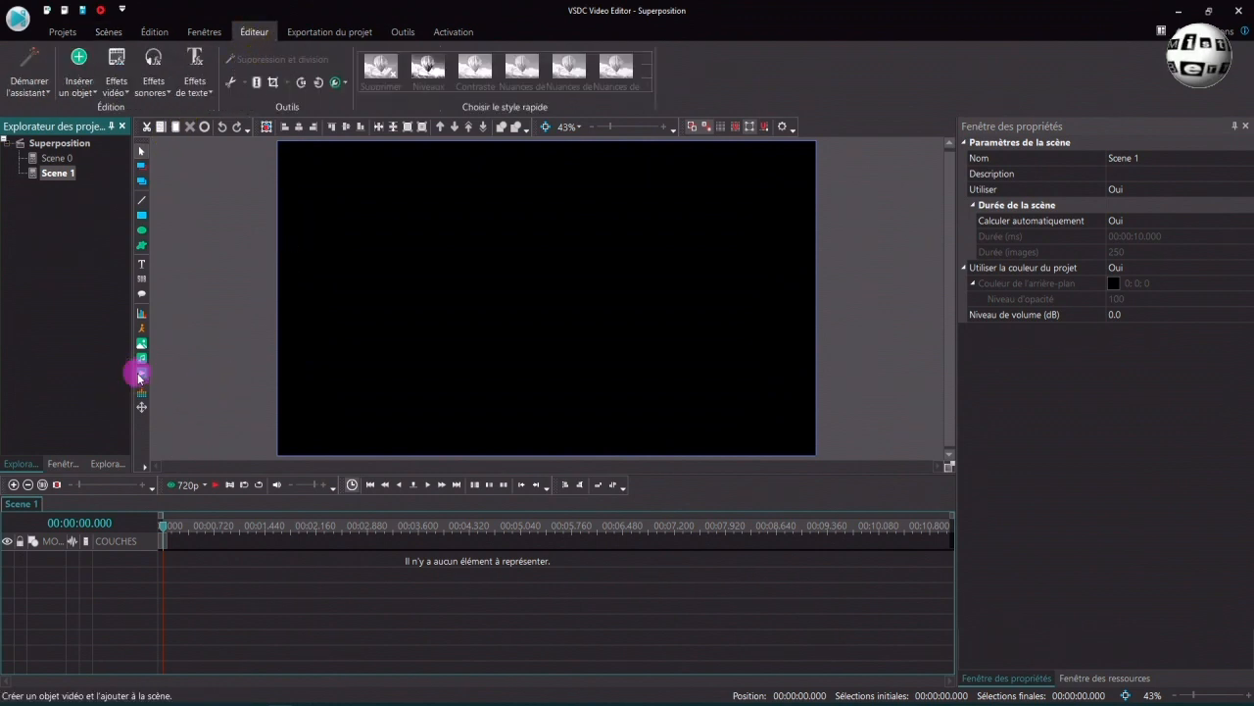
pyautogui.doubleClick(574, 355)
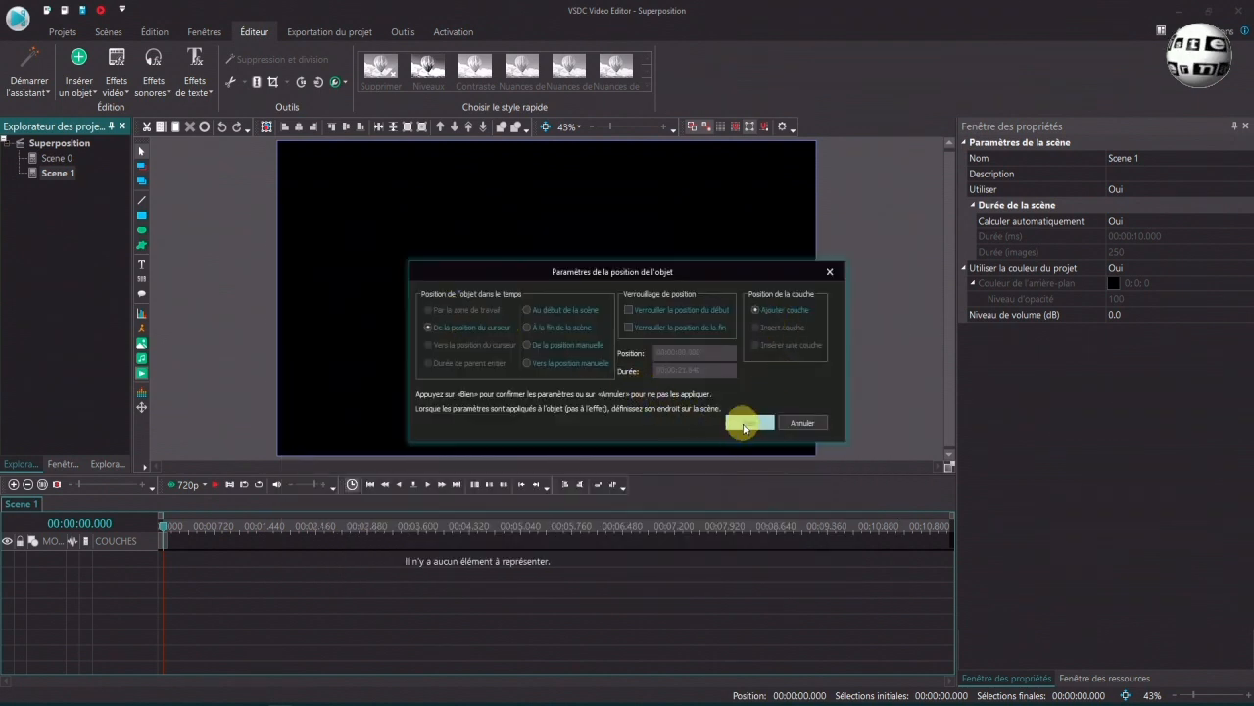
pyautogui.click(742, 421)
# Step: Insert the image Cheval de Przewalski.jpg on a new layer above the video in Scene 1
pyautogui.click(141, 341)
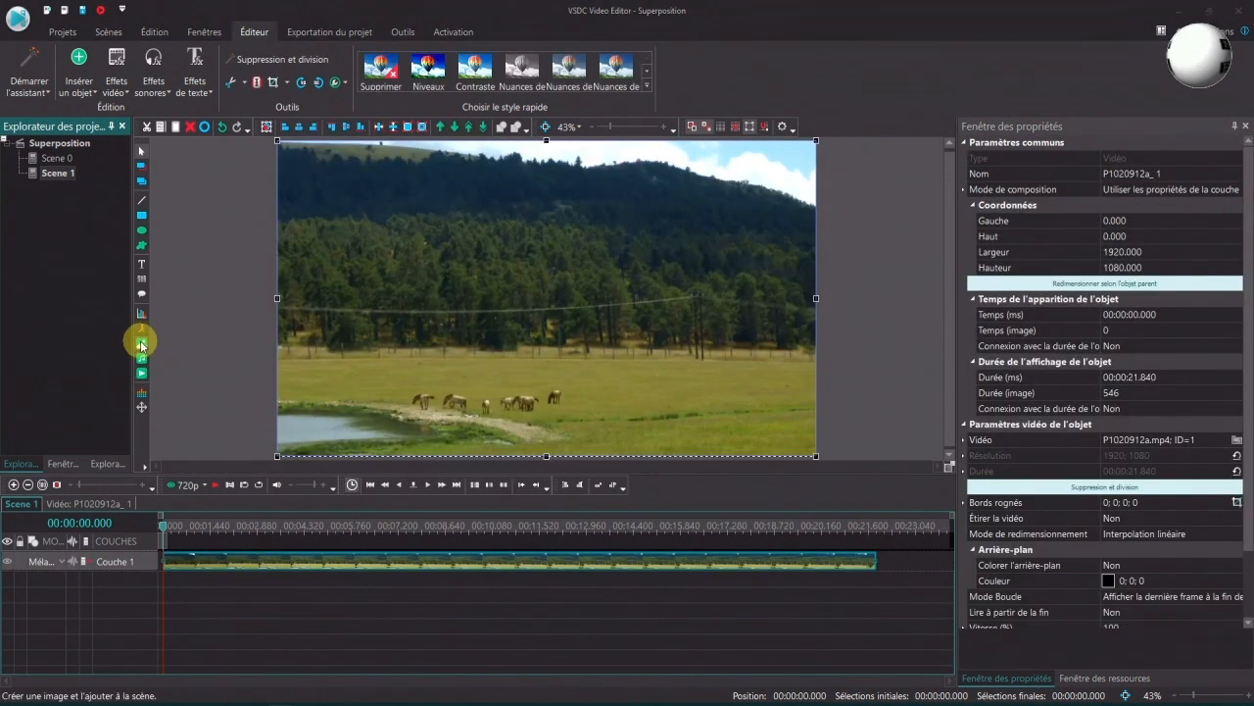
pyautogui.doubleClick(497, 345)
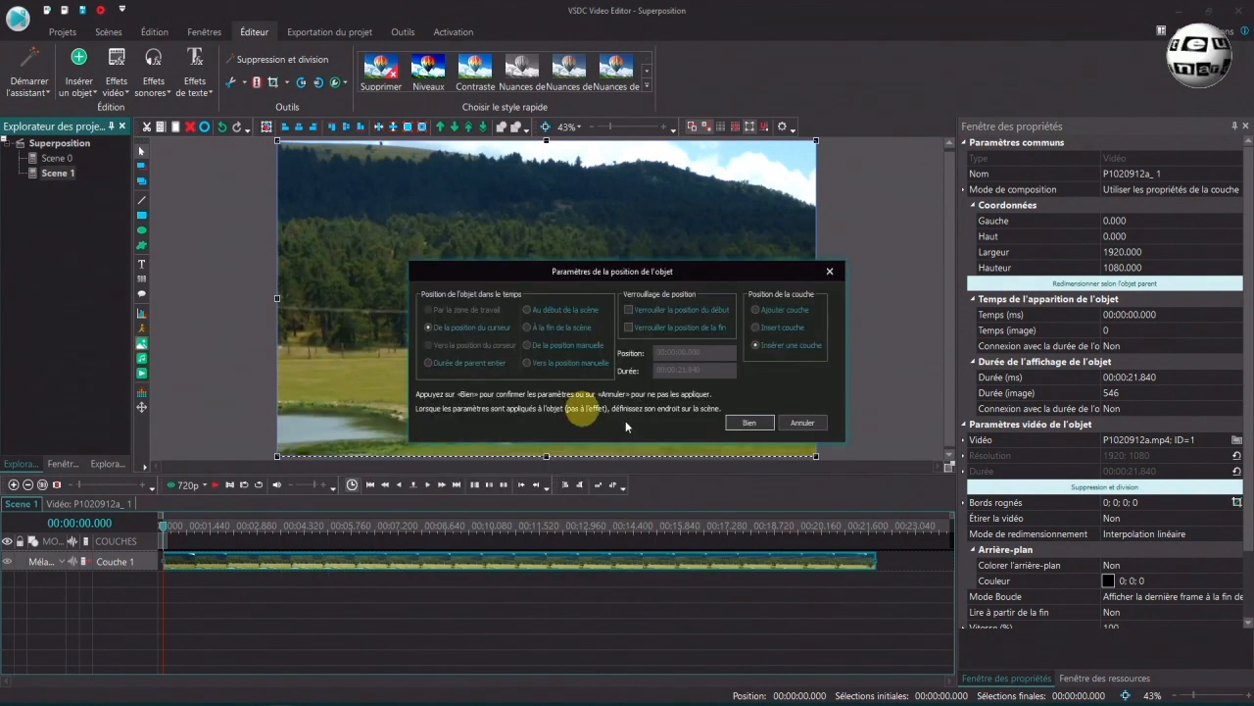
pyautogui.click(752, 425)
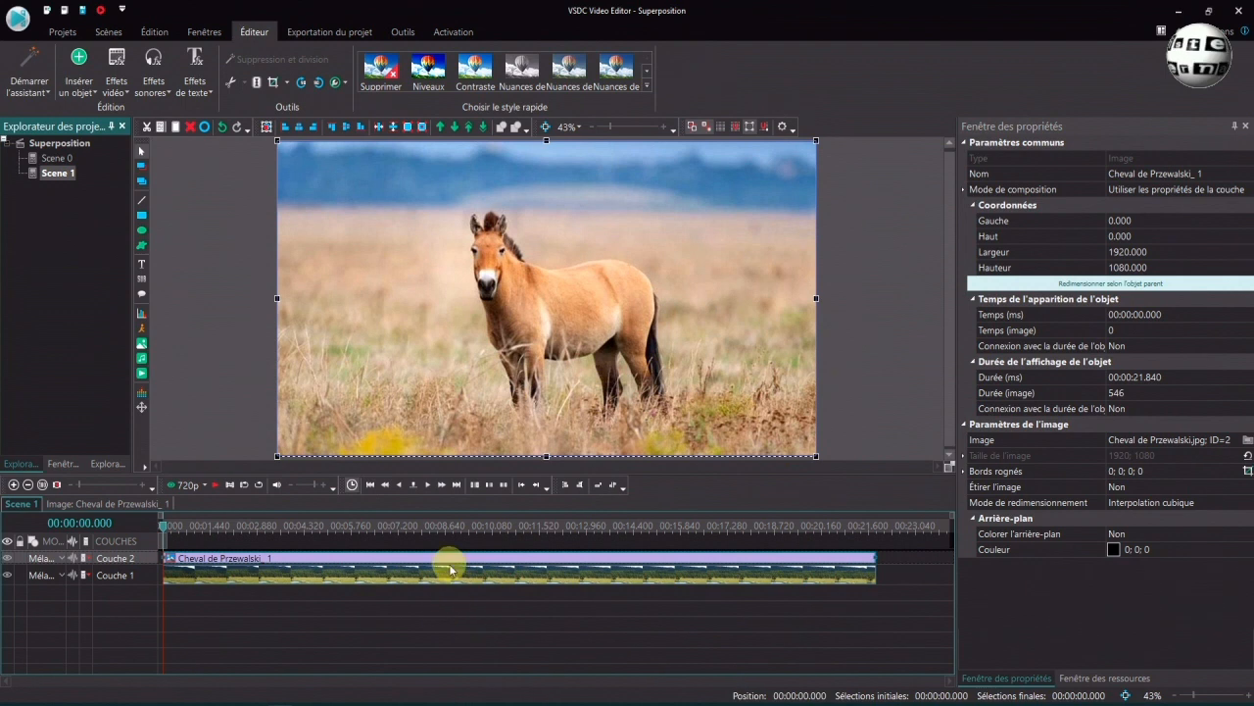
pyautogui.moveTo(449, 576)
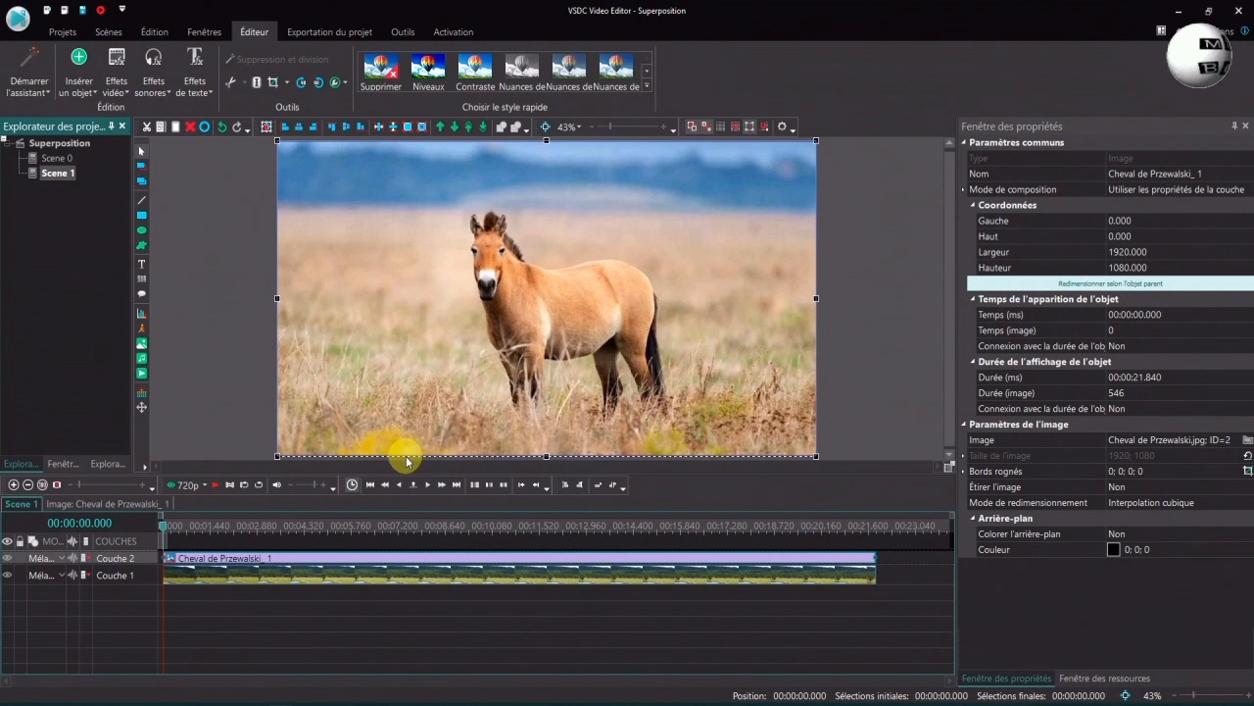
pyautogui.click(143, 246)
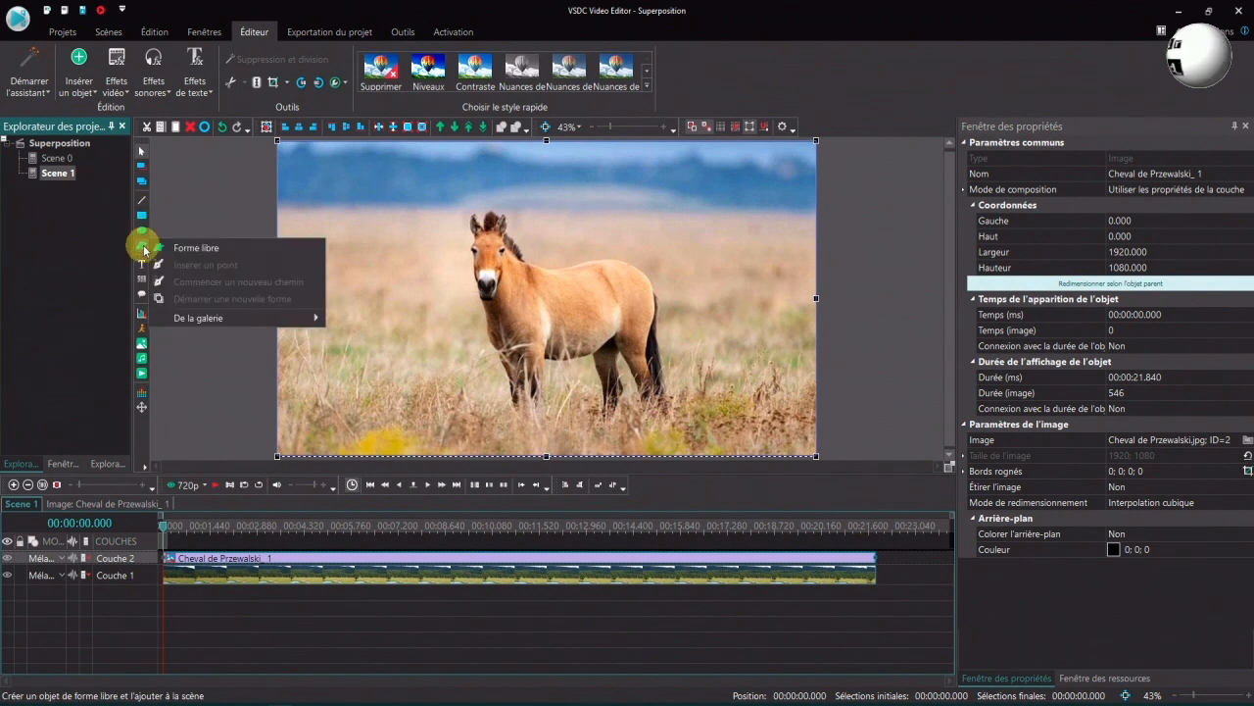
pyautogui.moveTo(210, 322)
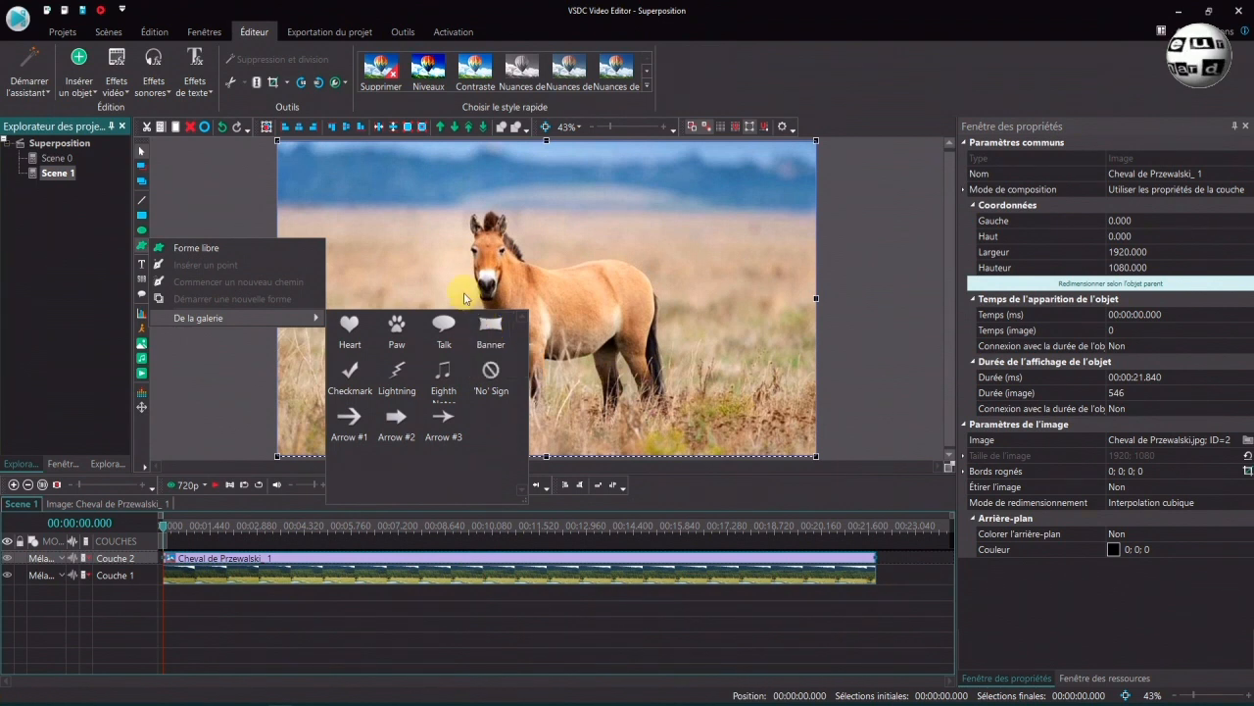
pyautogui.click(228, 379)
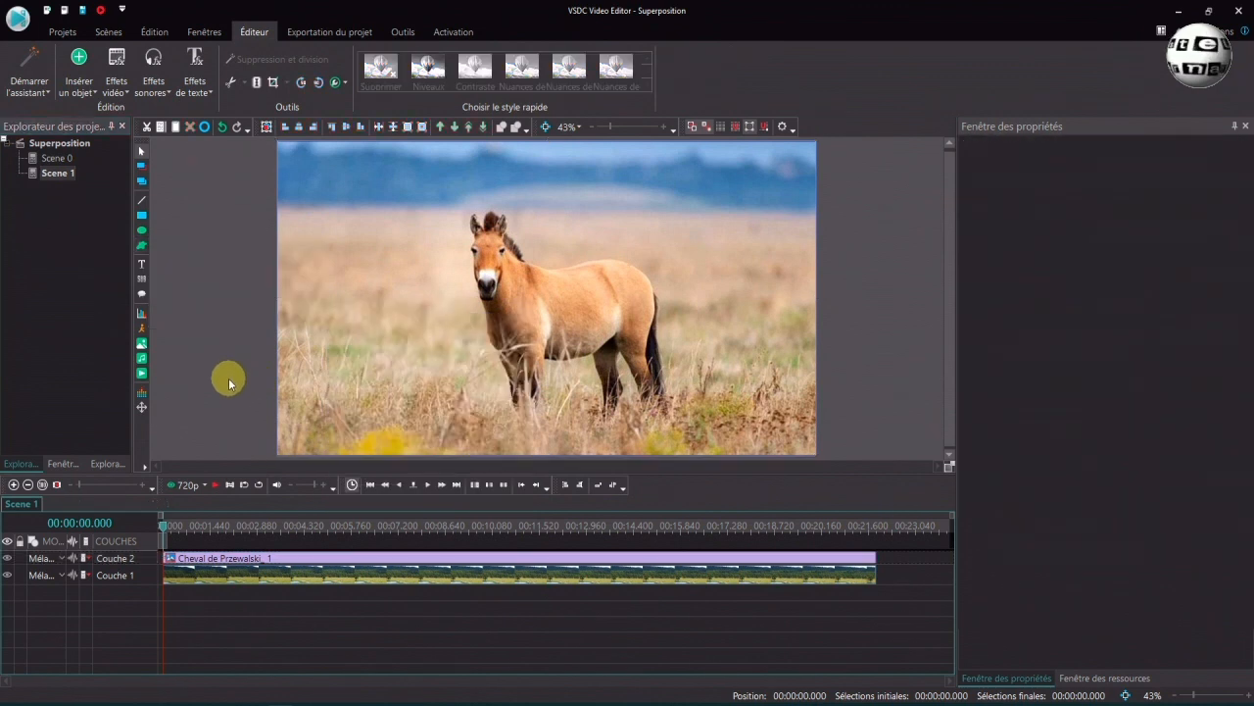
# Step: Shrink the horse image to about 1420 by 850 and place it over the background video's upper-right corner, at about 1042, -114
pyautogui.click(268, 559)
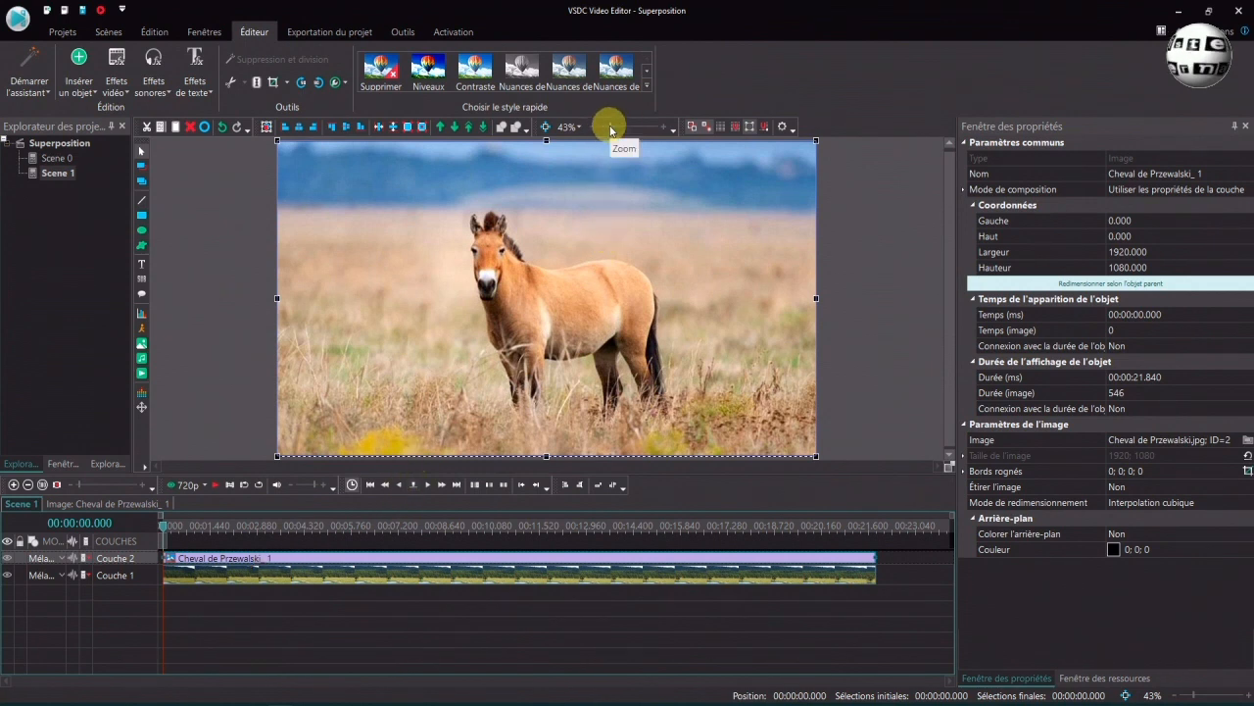
pyautogui.scroll(-2, 608, 129)
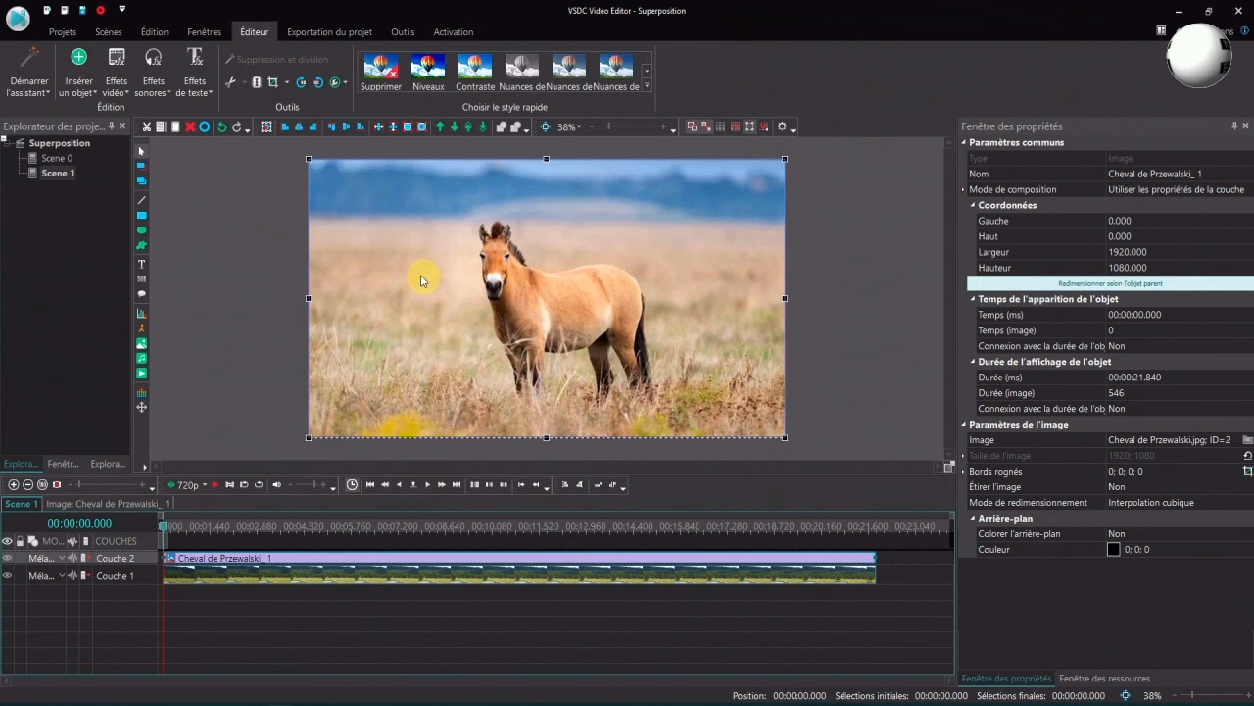
pyautogui.moveTo(310, 159); pyautogui.dragTo(510, 298)
pyautogui.moveTo(612, 362); pyautogui.dragTo(713, 213)
pyautogui.moveTo(609, 292); pyautogui.dragTo(541, 371)
pyautogui.moveTo(652, 313); pyautogui.dragTo(679, 284)
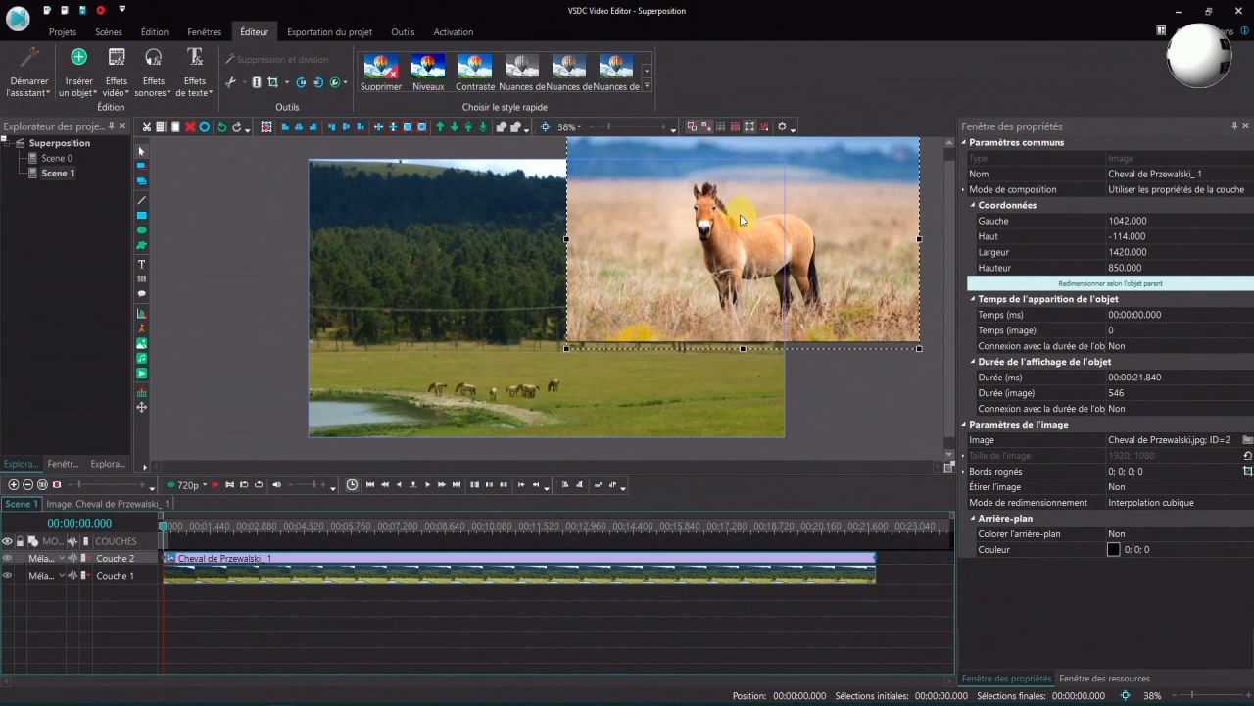
pyautogui.click(291, 620)
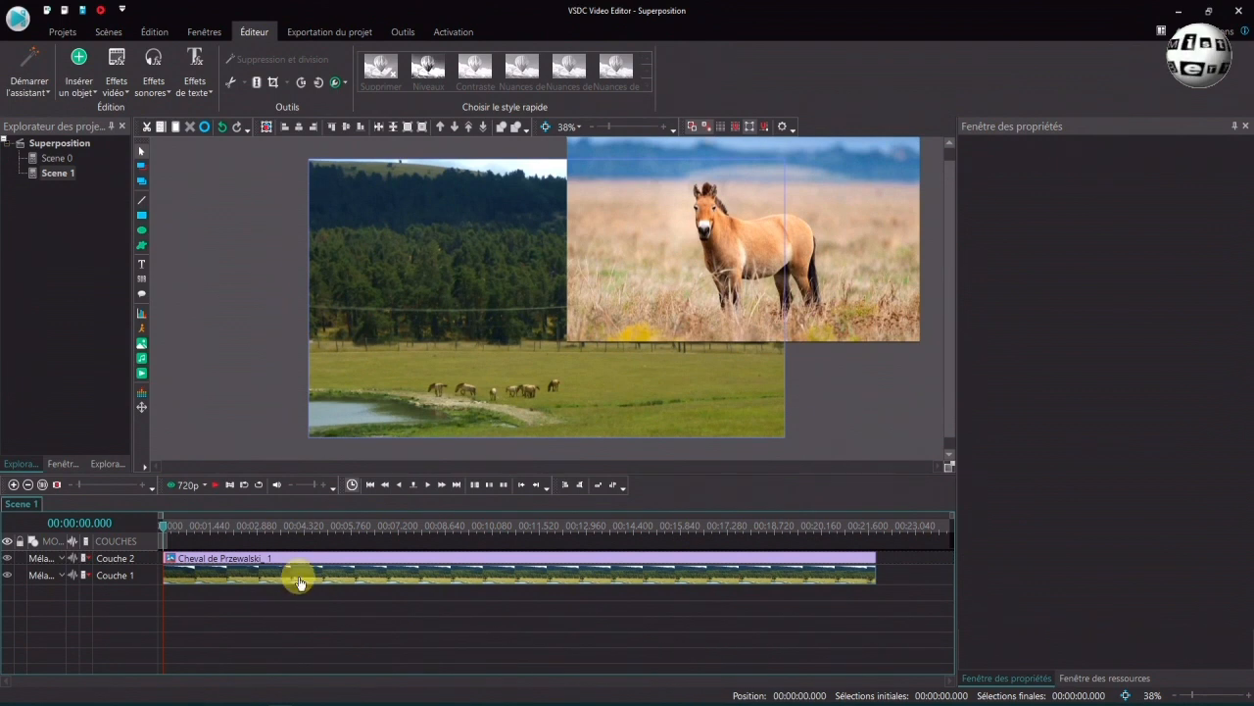
# Step: Inside the background video object, add an ellipse from the cursor position around the horse's head, about 208 wide and 295 high
pyautogui.doubleClick(299, 576)
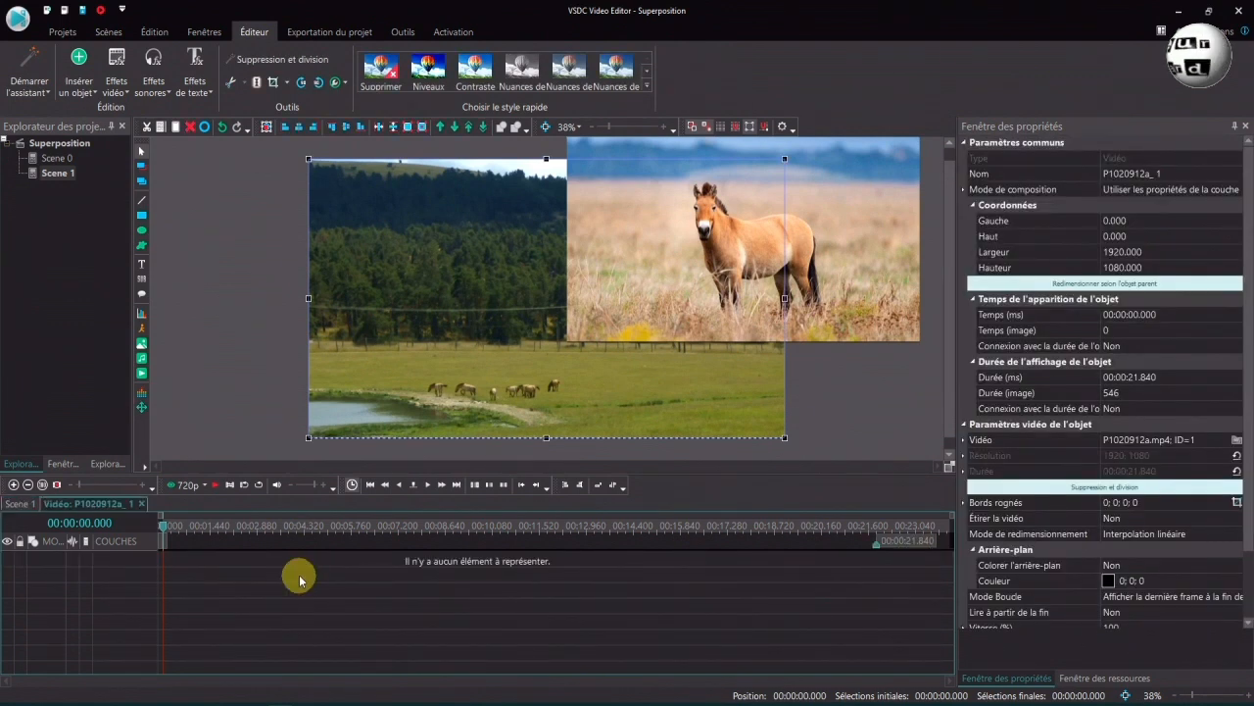
pyautogui.click(144, 231)
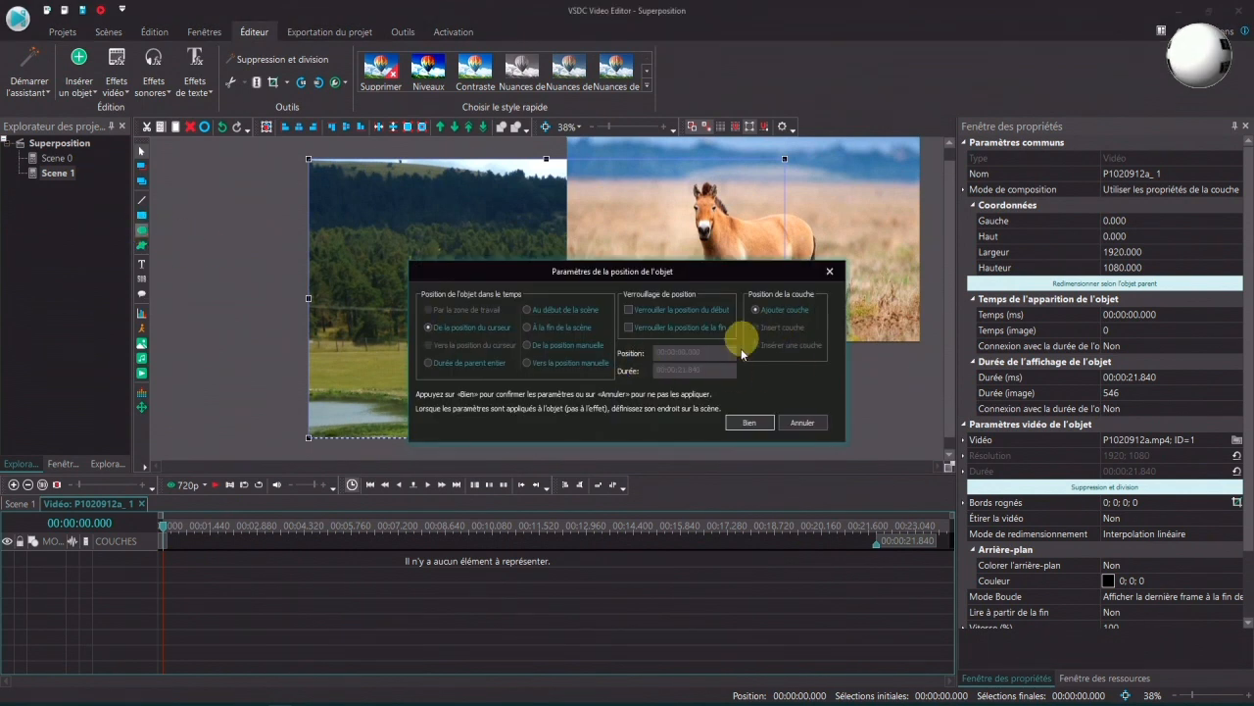
pyautogui.click(742, 422)
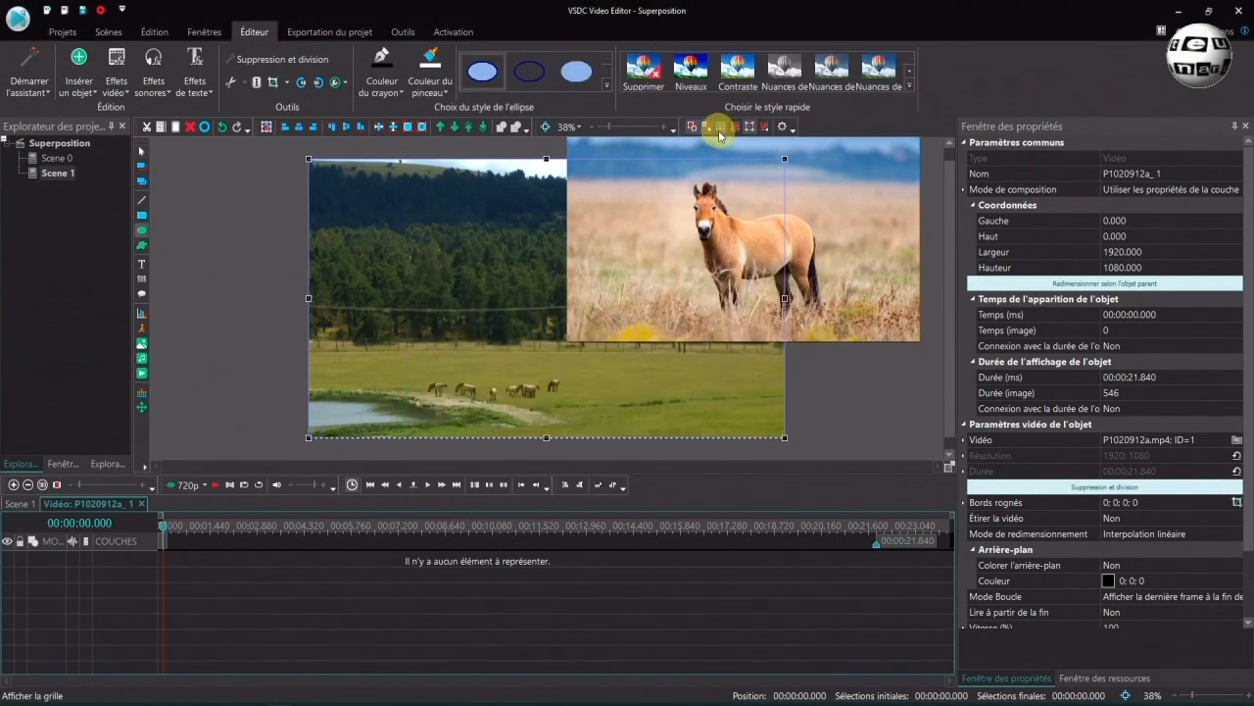
pyautogui.click(701, 177)
pyautogui.moveTo(702, 177); pyautogui.dragTo(733, 252)
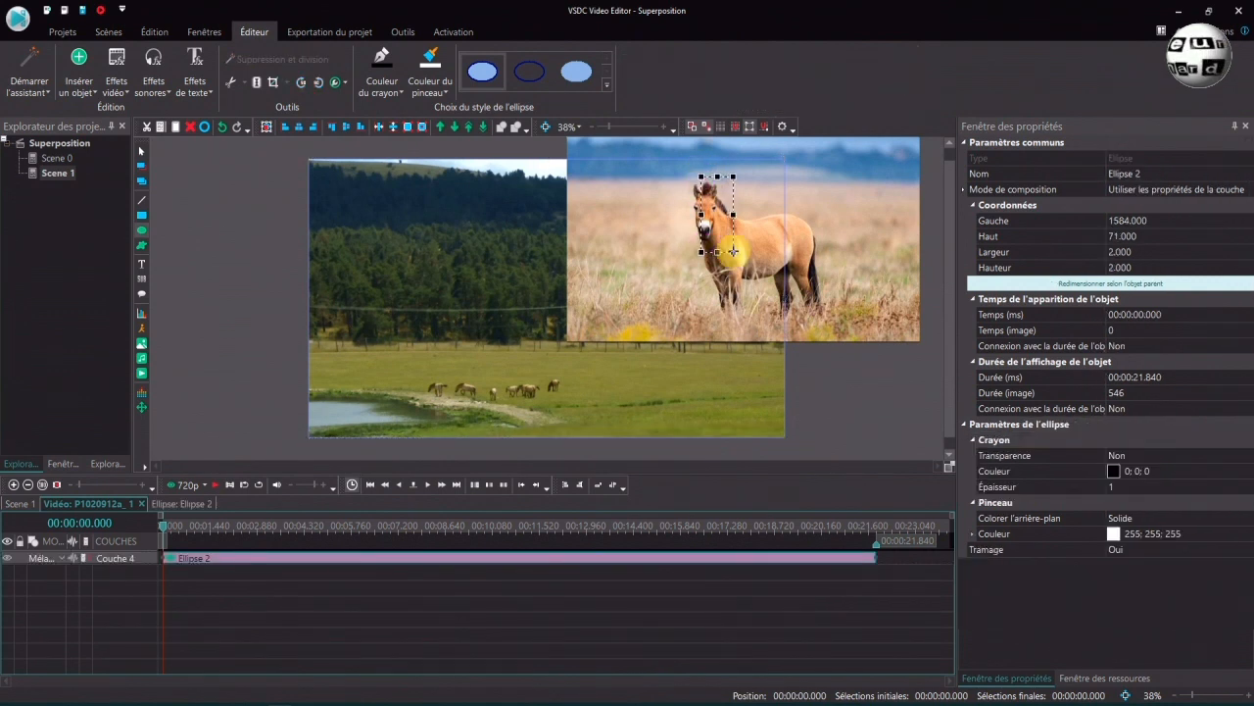
pyautogui.moveTo(699, 211)
pyautogui.mouseDown()
pyautogui.moveTo(669, 209)
pyautogui.moveTo(683, 216)
pyautogui.mouseUp()
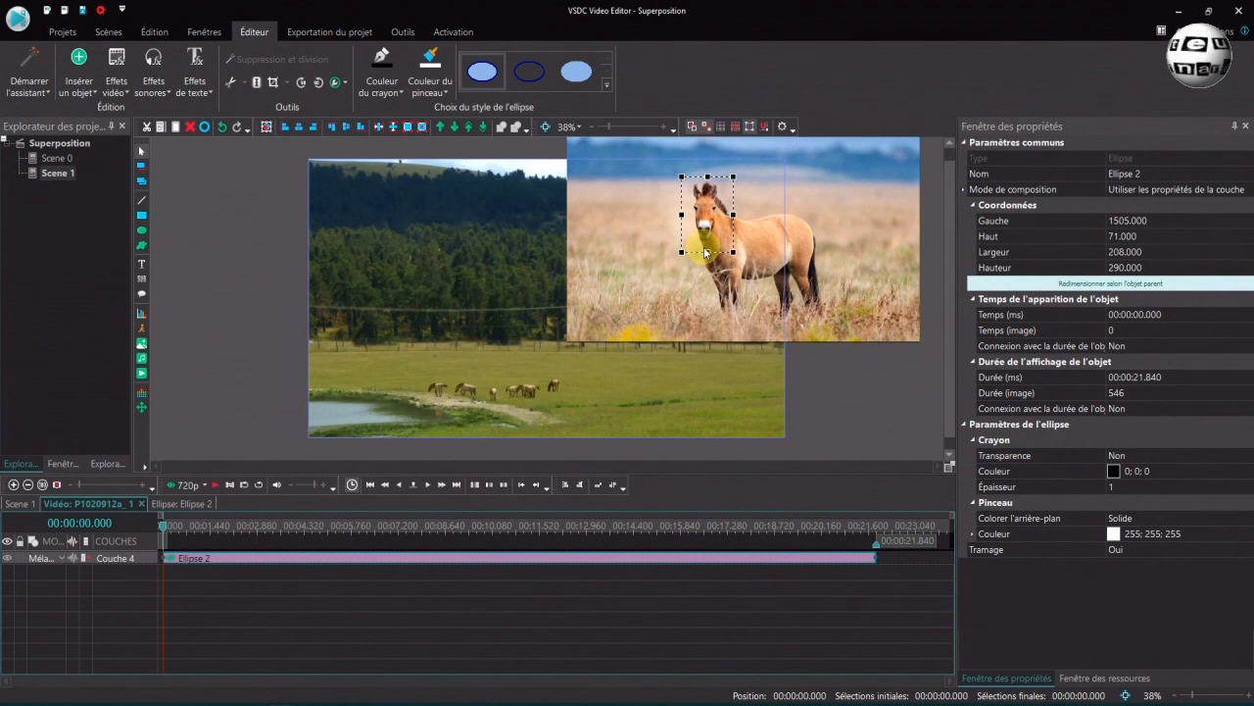
pyautogui.moveTo(708, 176); pyautogui.dragTo(707, 172)
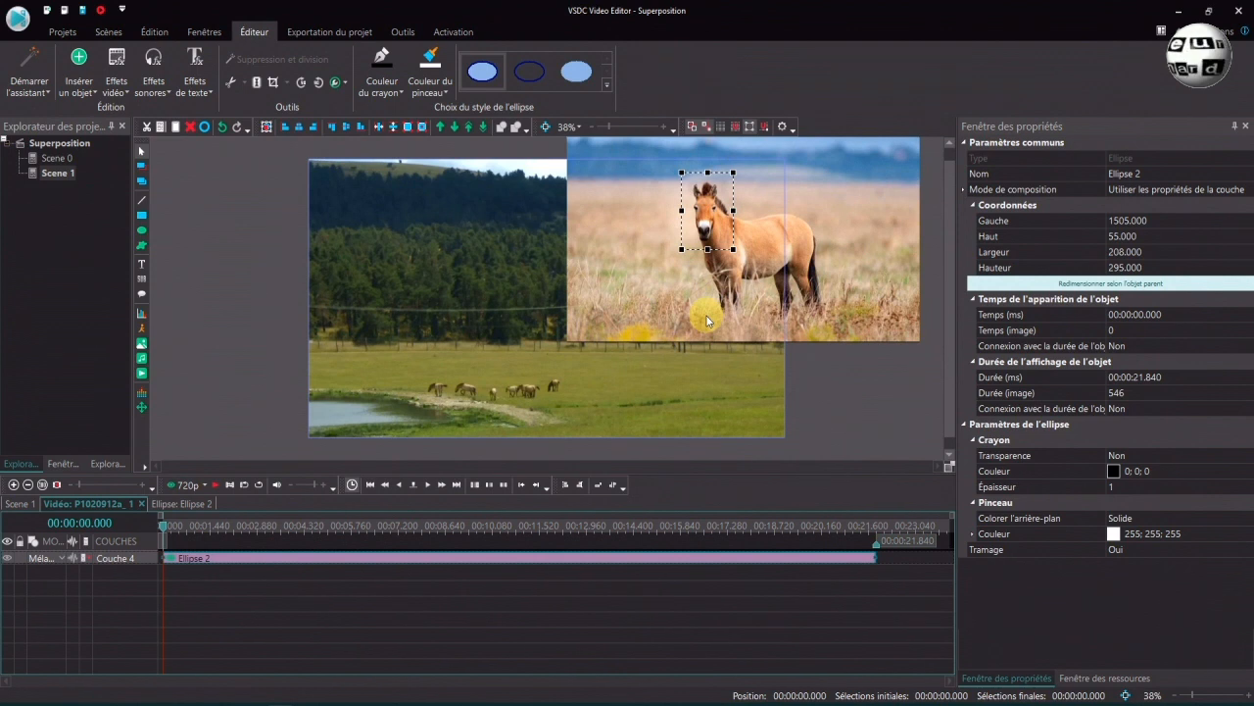
# Step: In Scene 1, move the horse image's layer below the background video's layer
pyautogui.click(20, 503)
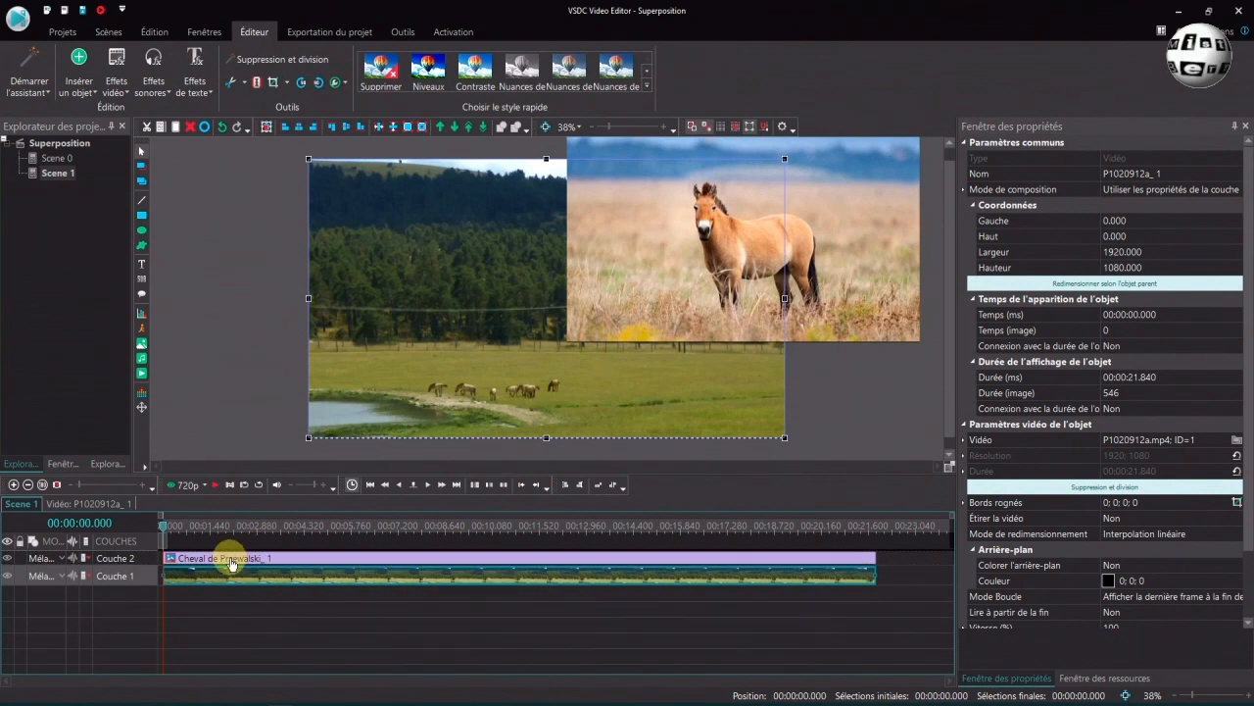
pyautogui.click(271, 559)
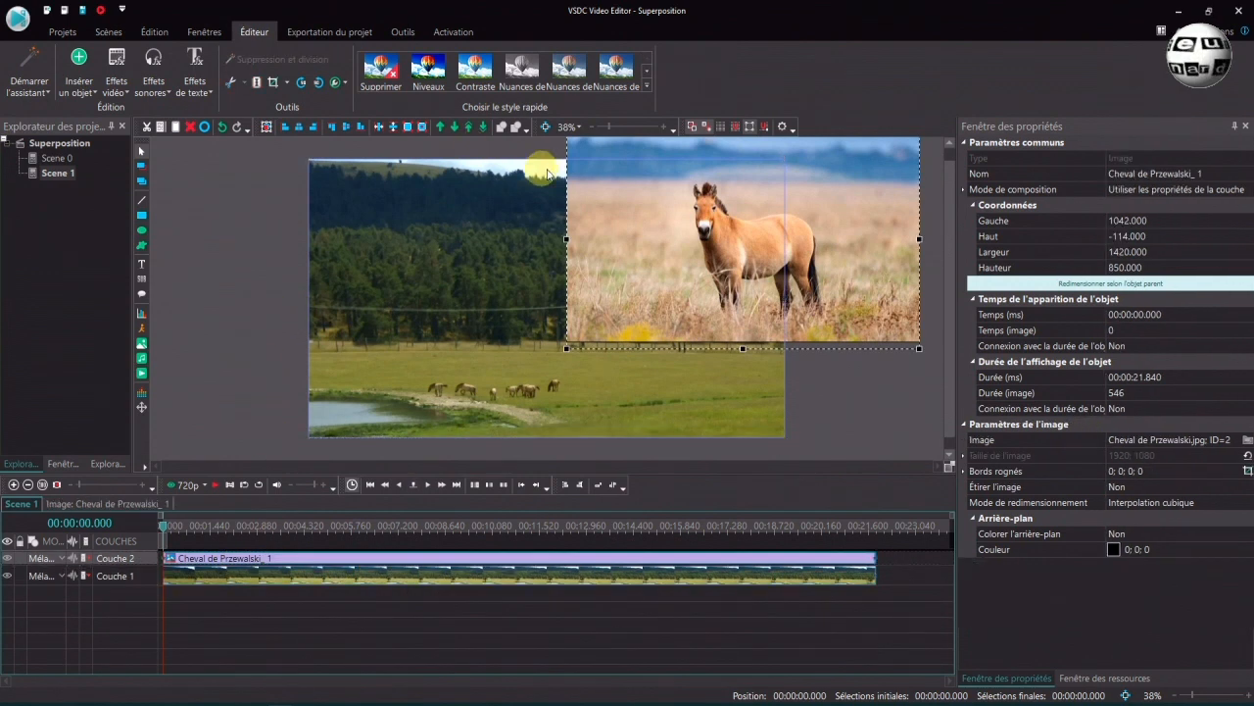
pyautogui.click(457, 129)
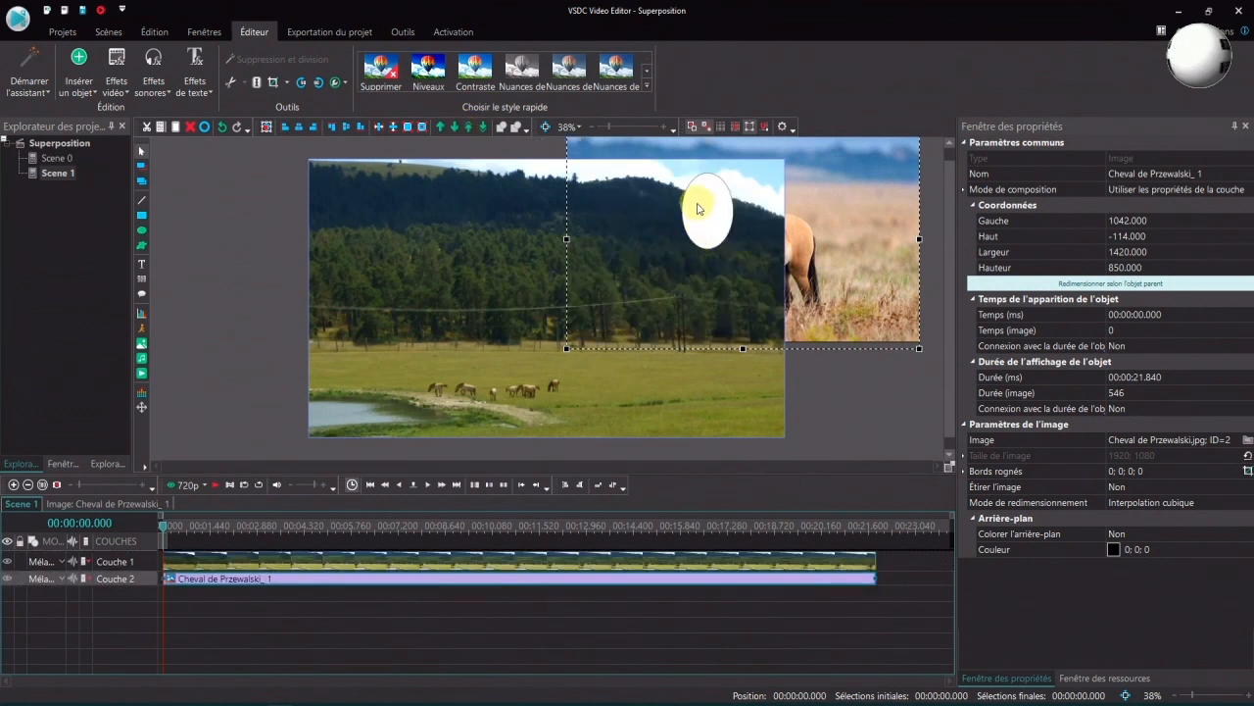
# Step: Set the blend mode of the ellipse's layer inside the video object to Destination out
pyautogui.doubleClick(383, 561)
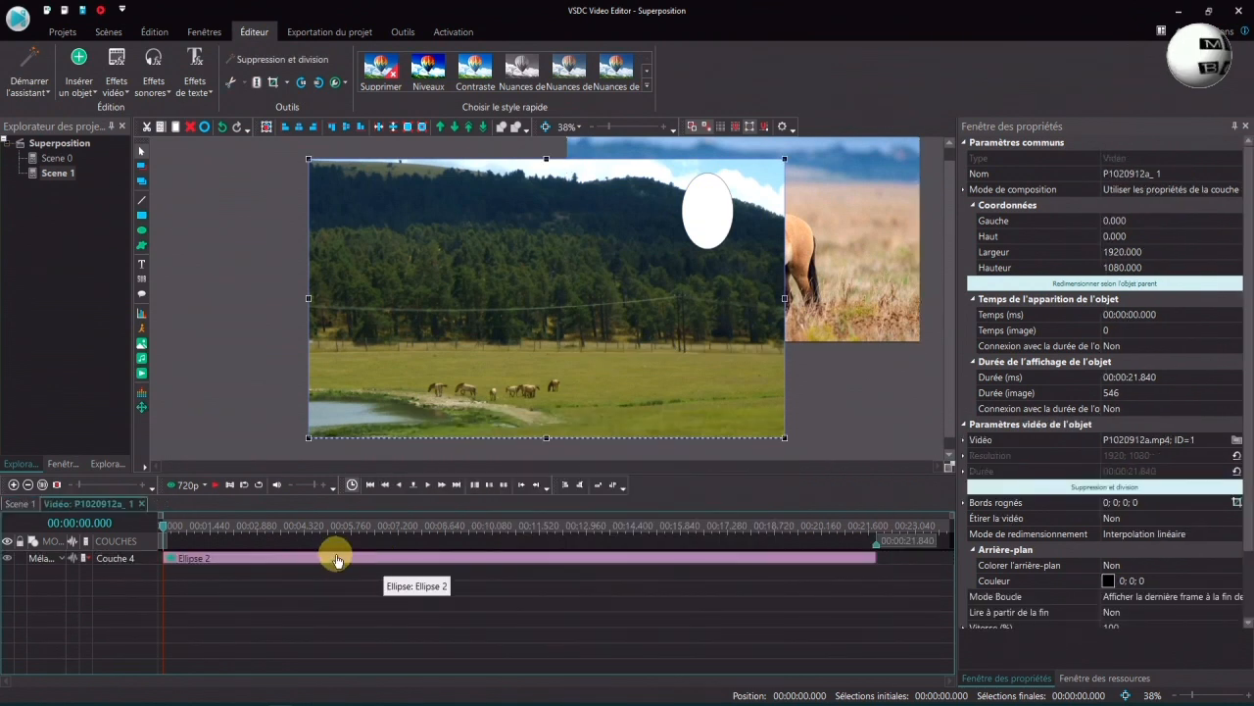
pyautogui.click(330, 565)
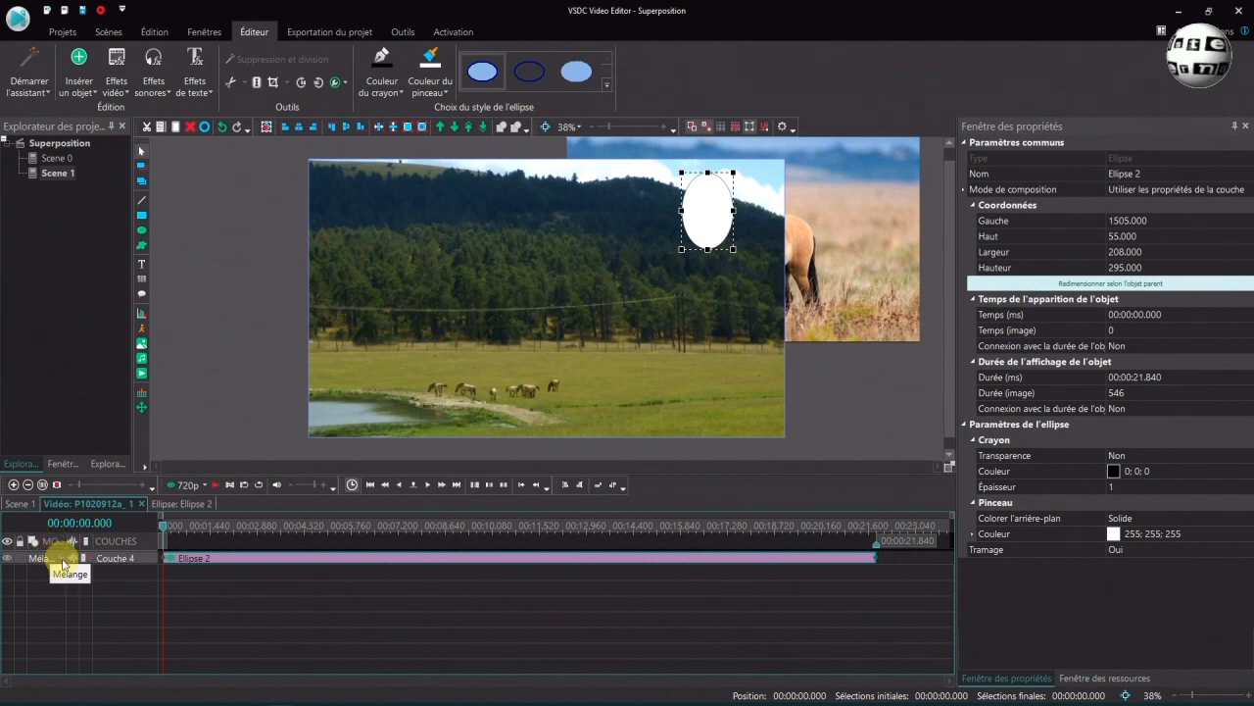
pyautogui.click(84, 594)
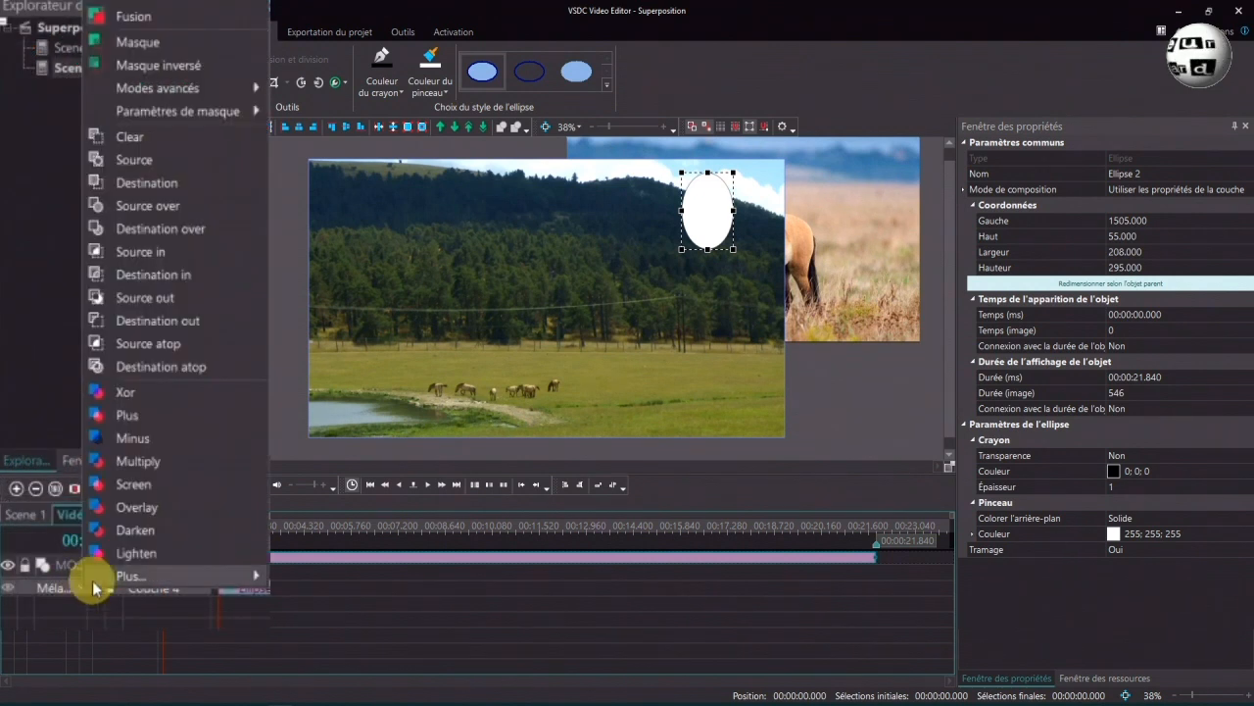
pyautogui.click(186, 329)
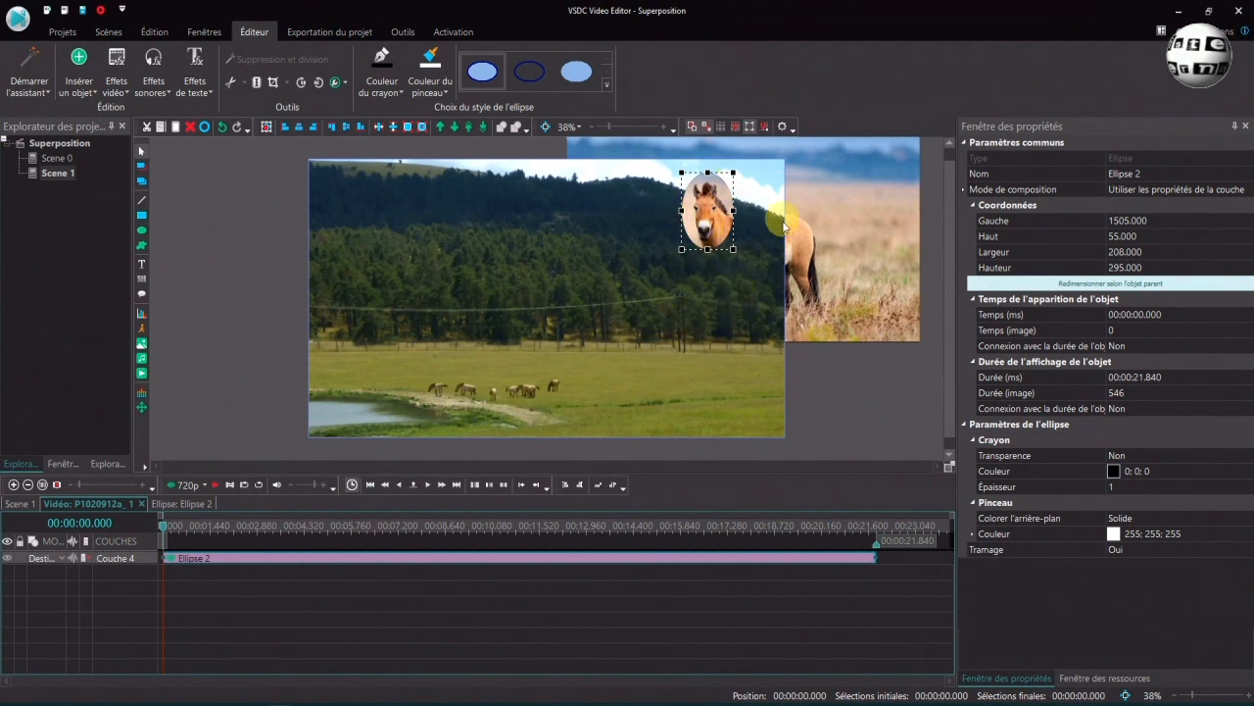
# Step: Shift the horse image in Scene 1 towards the right, to about 1213, -118
pyautogui.click(20, 503)
pyautogui.doubleClick(295, 583)
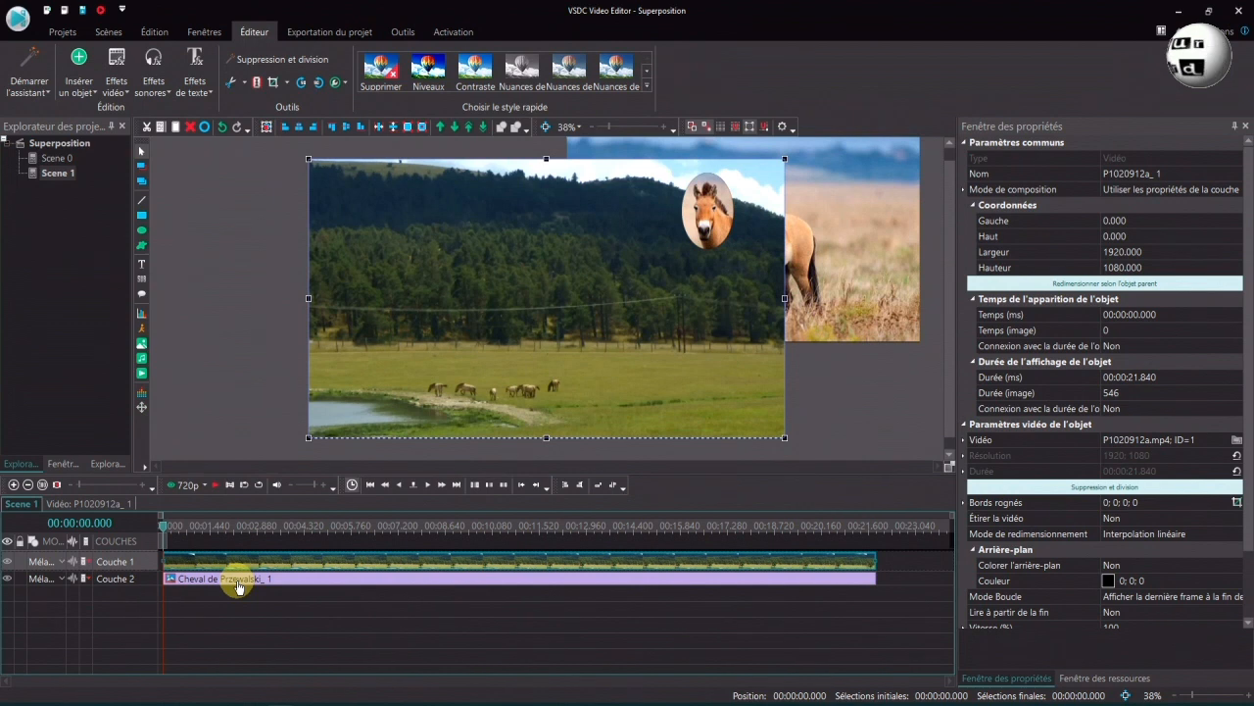
pyautogui.doubleClick(187, 580)
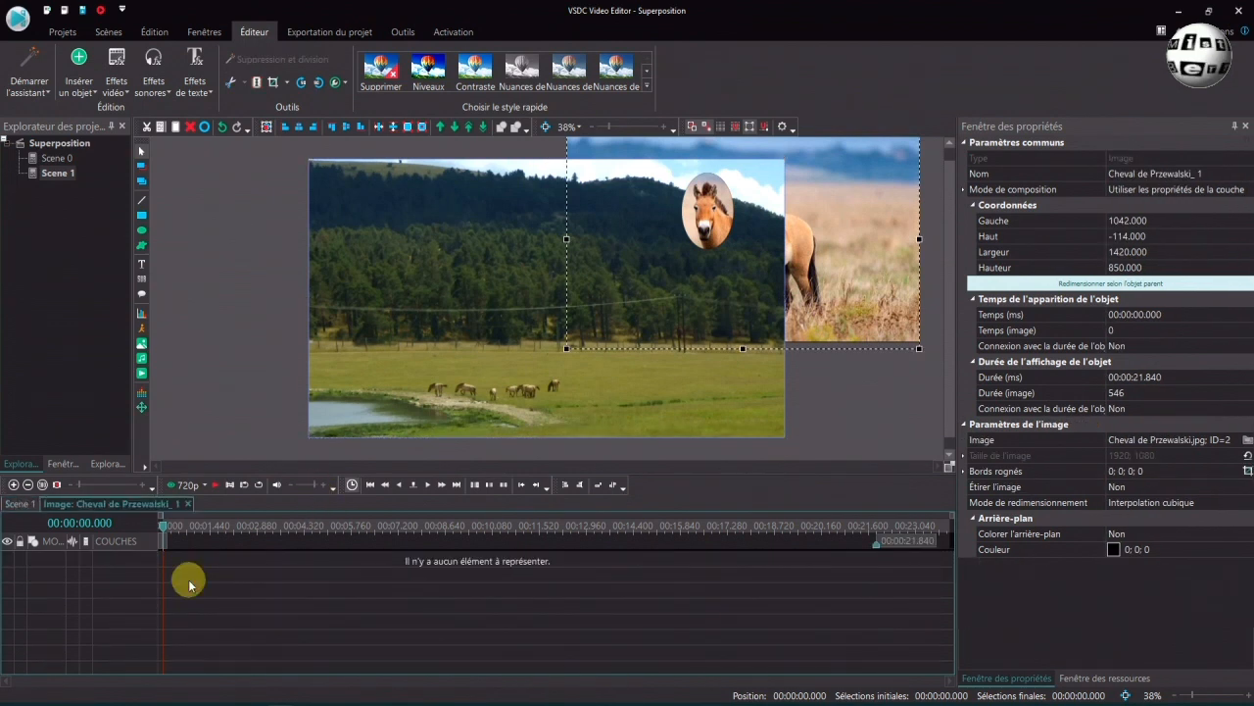
pyautogui.moveTo(816, 274); pyautogui.dragTo(858, 264)
pyautogui.click(19, 504)
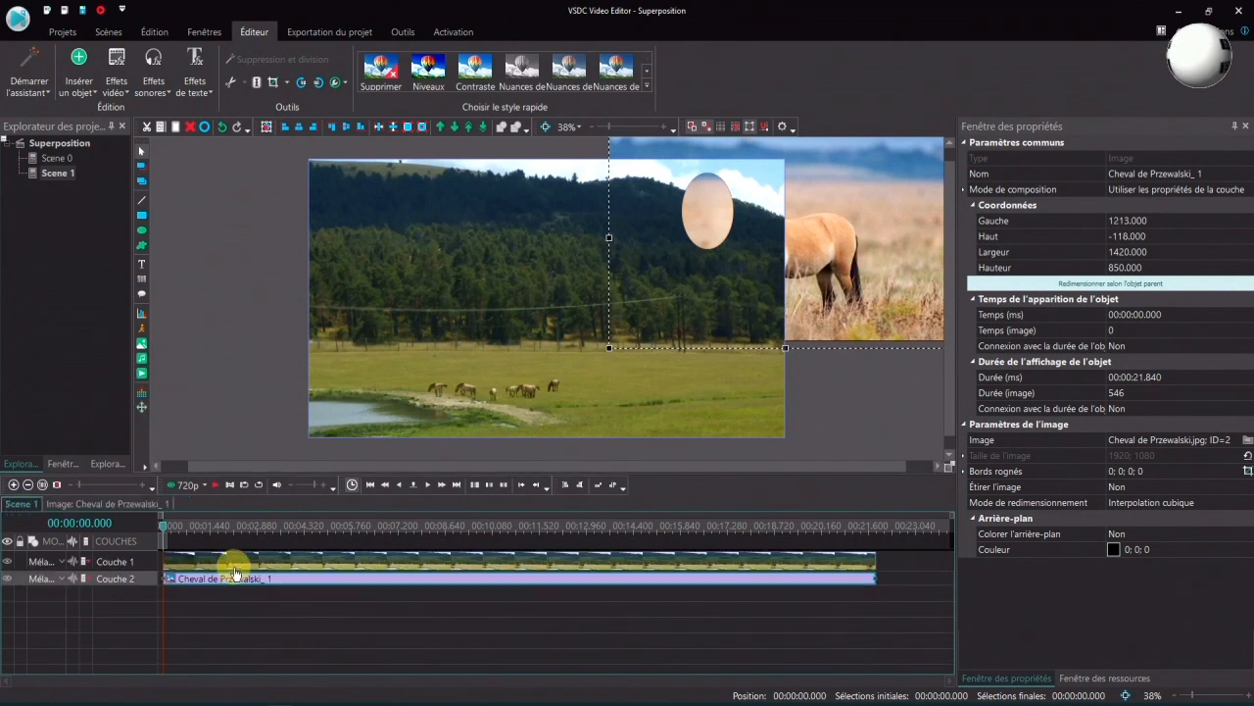
# Step: Move the ellipse inside the video object right, to about 1668, 55, over the horse's head, and preview Scene 1
pyautogui.doubleClick(235, 564)
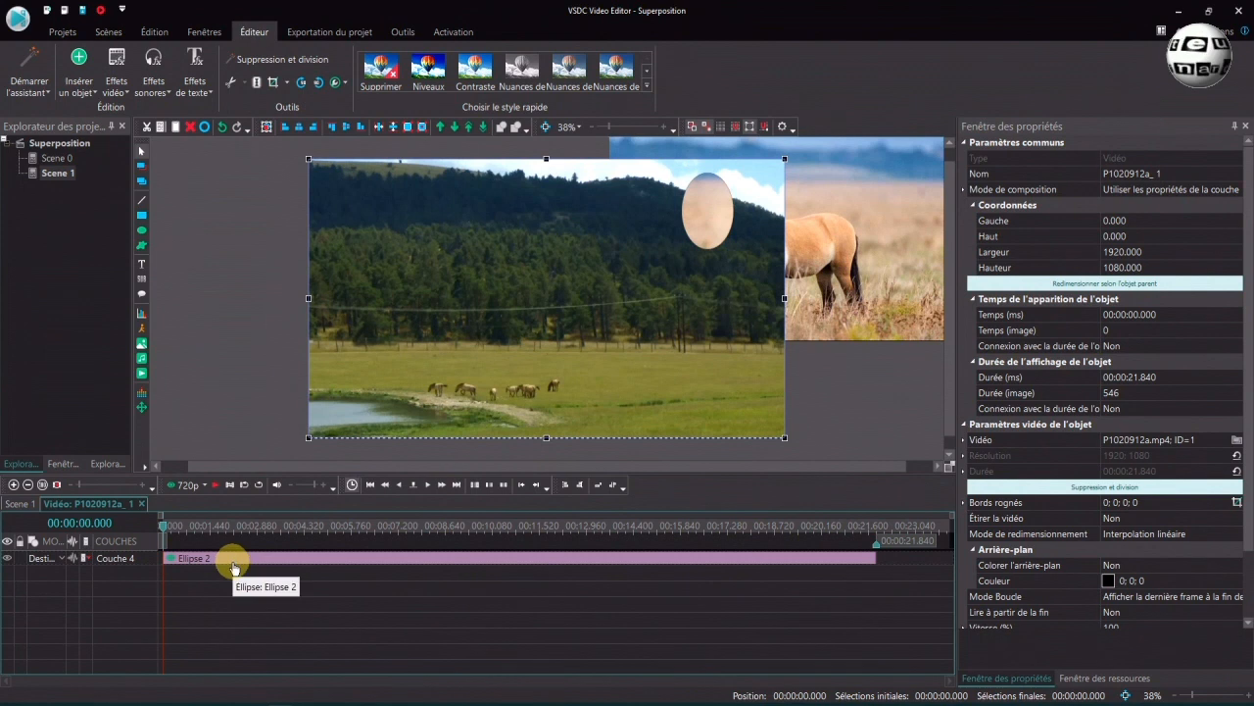
pyautogui.click(235, 566)
pyautogui.moveTo(708, 209); pyautogui.dragTo(749, 211)
pyautogui.click(20, 504)
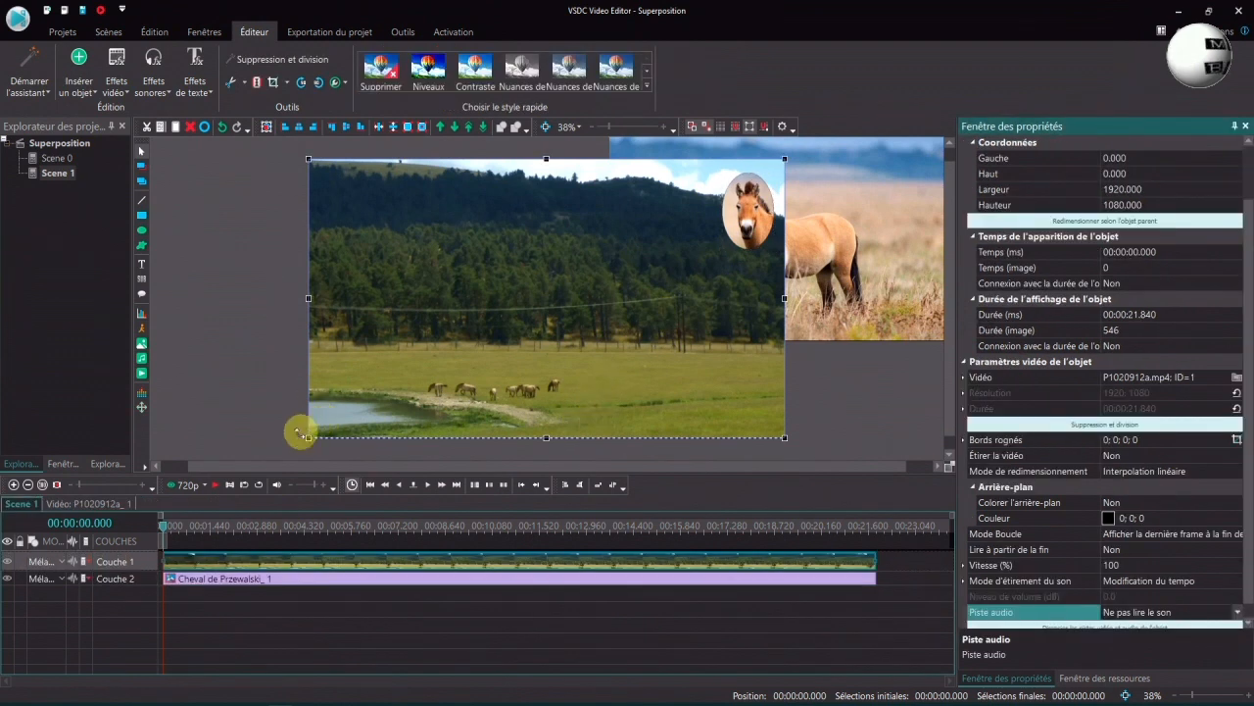
pyautogui.click(217, 486)
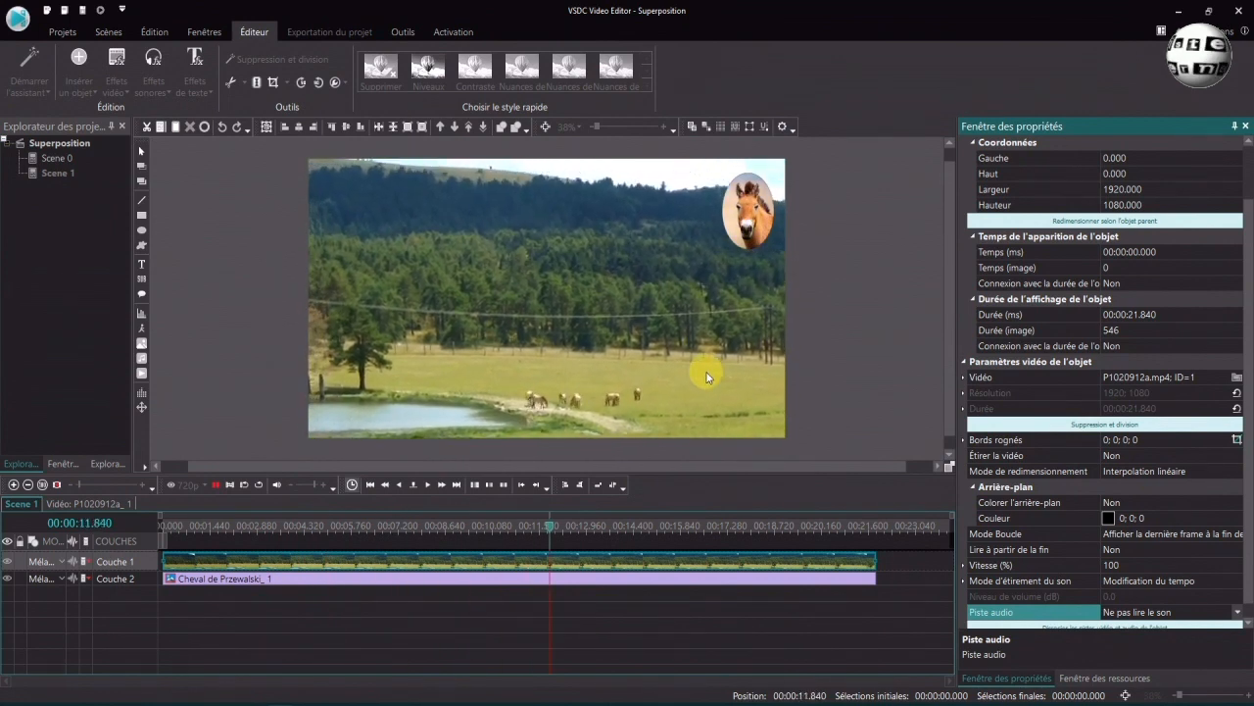
pyautogui.click(369, 484)
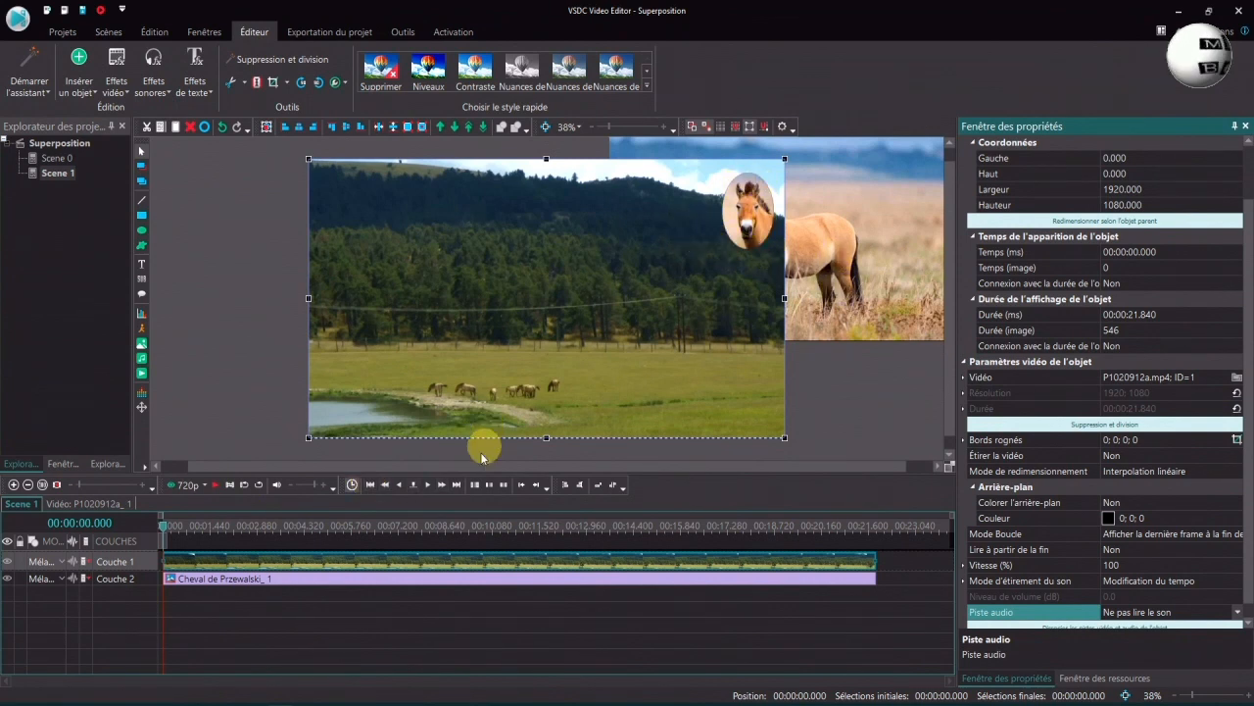
# Step: Open the ellipse inside the video object and apply the Flou encadré filter to it for the full parent duration
pyautogui.doubleClick(456, 560)
pyautogui.click(454, 560)
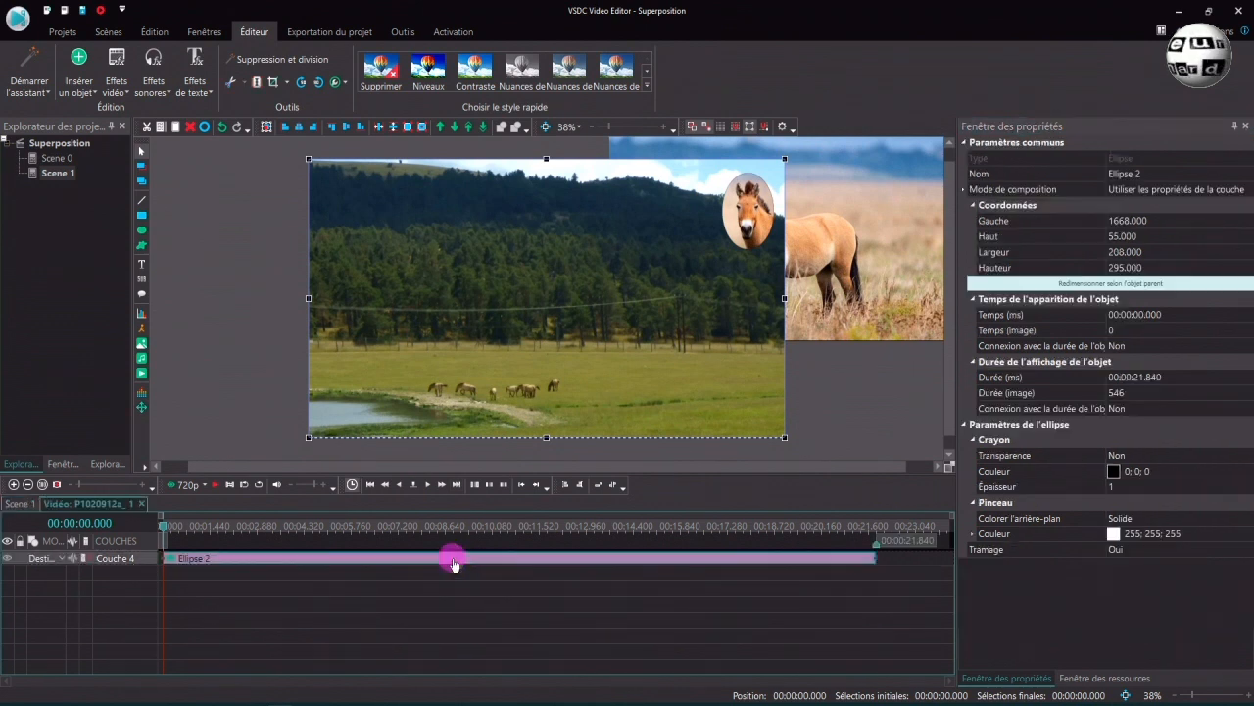
pyautogui.doubleClick(454, 560)
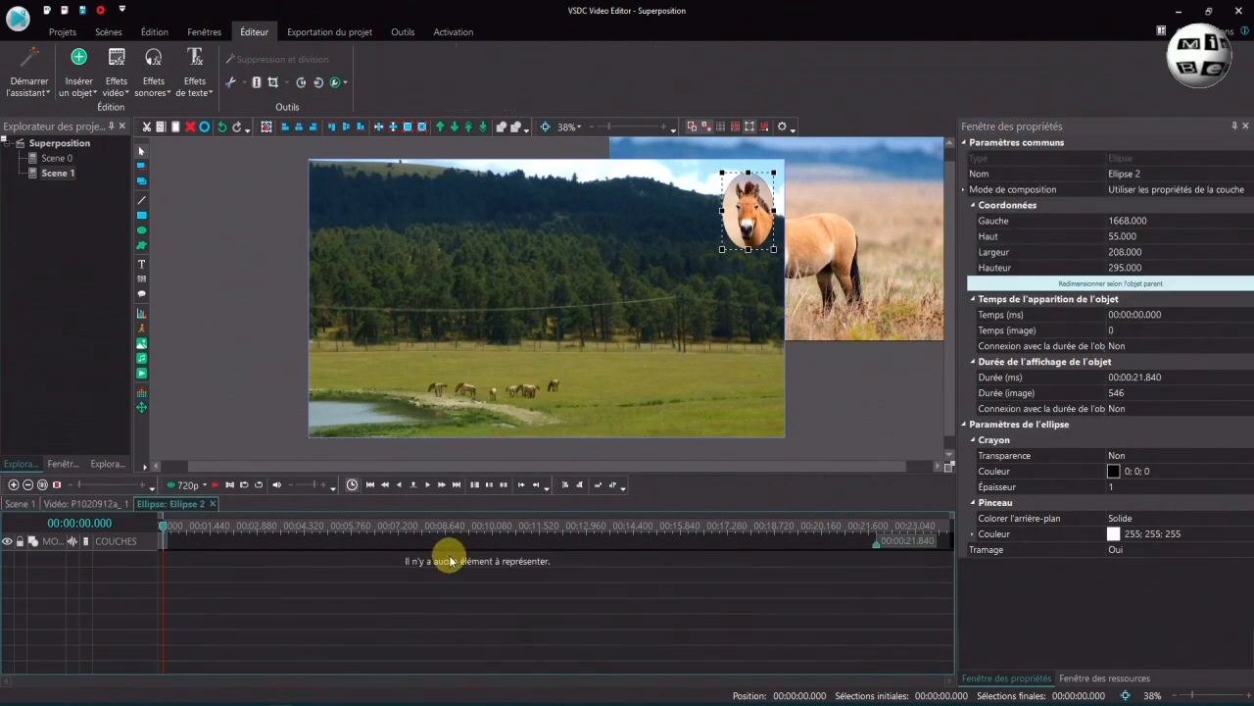
pyautogui.click(116, 68)
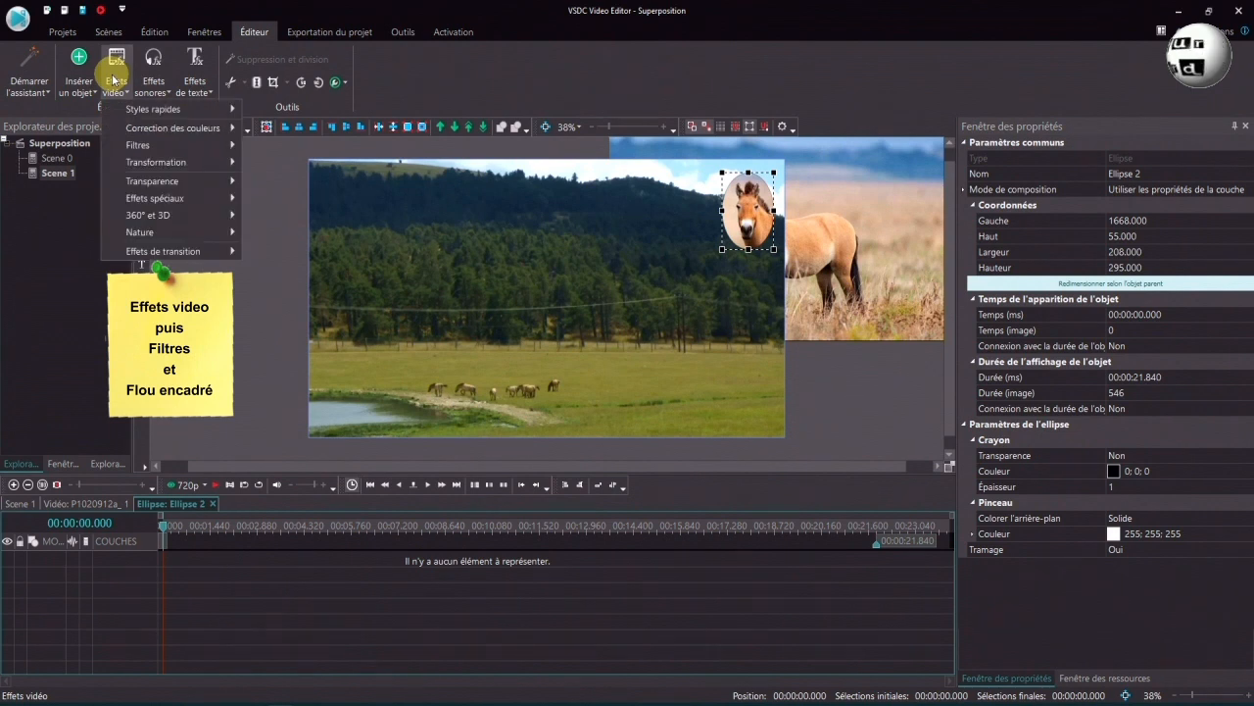
pyautogui.moveTo(140, 149)
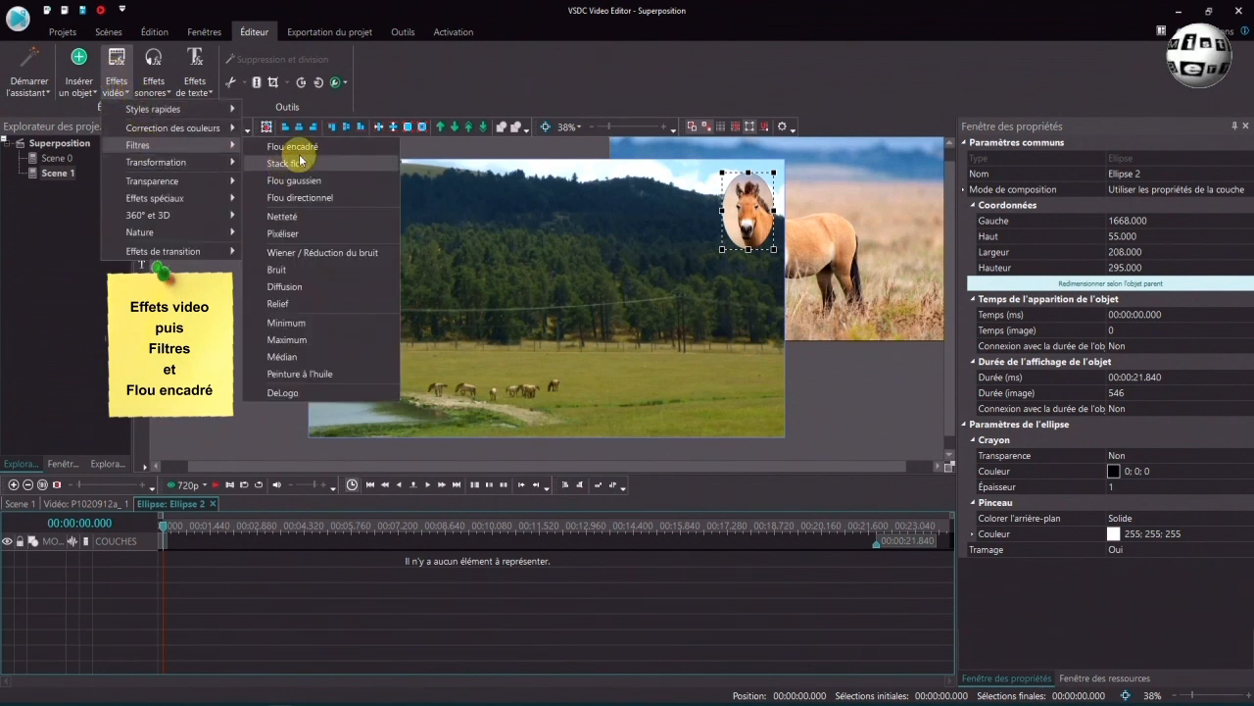
pyautogui.click(294, 147)
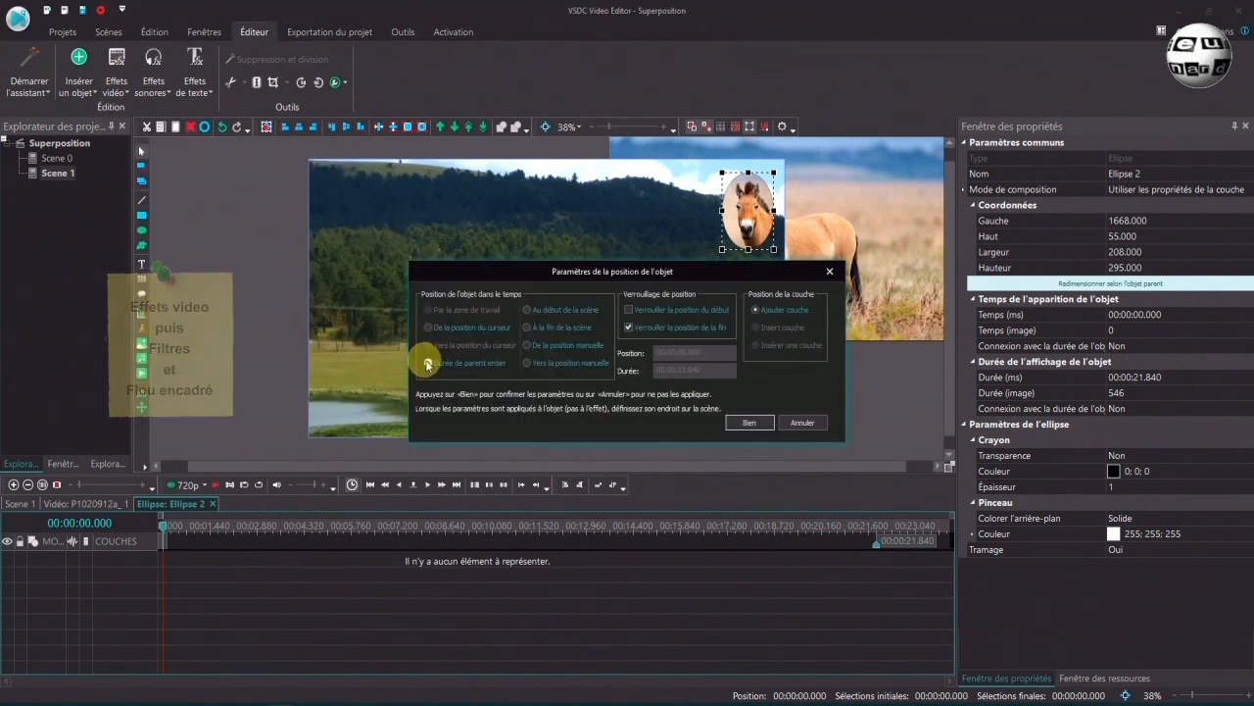
pyautogui.click(752, 422)
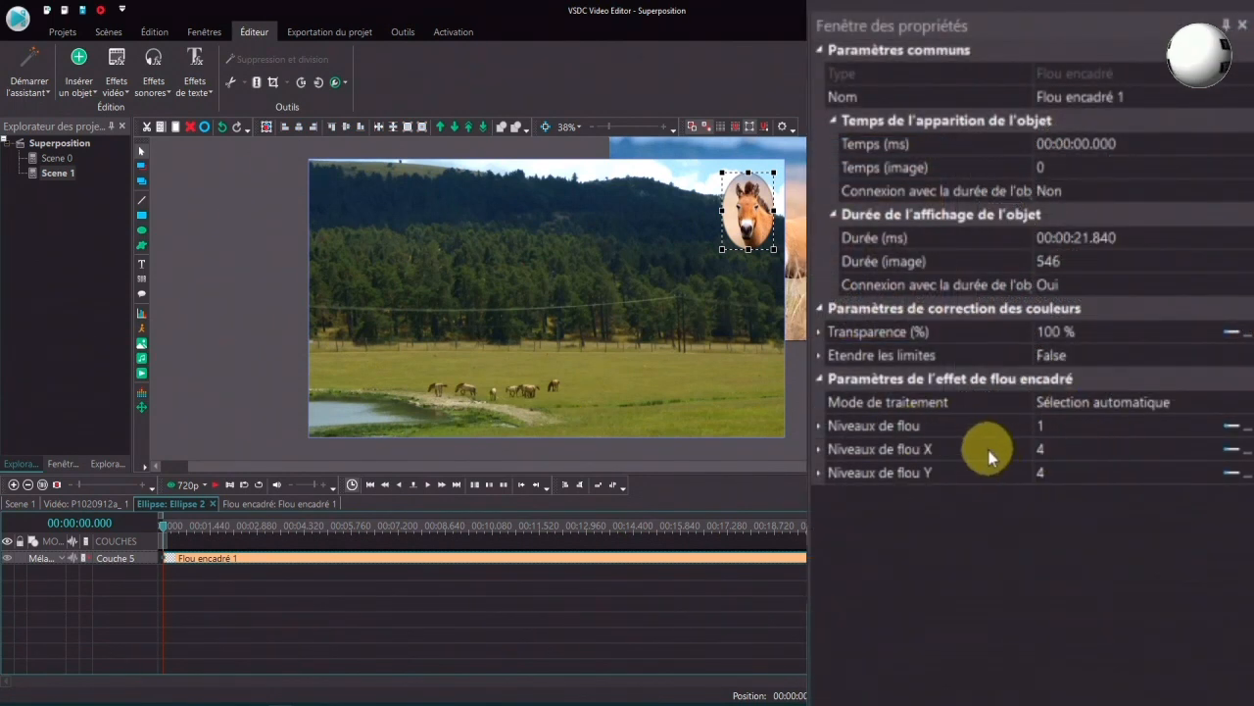
# Step: Set the Flou encadré effect's Niveaux de flou to 4 and Etendre les limites to True
pyautogui.click(1040, 424)
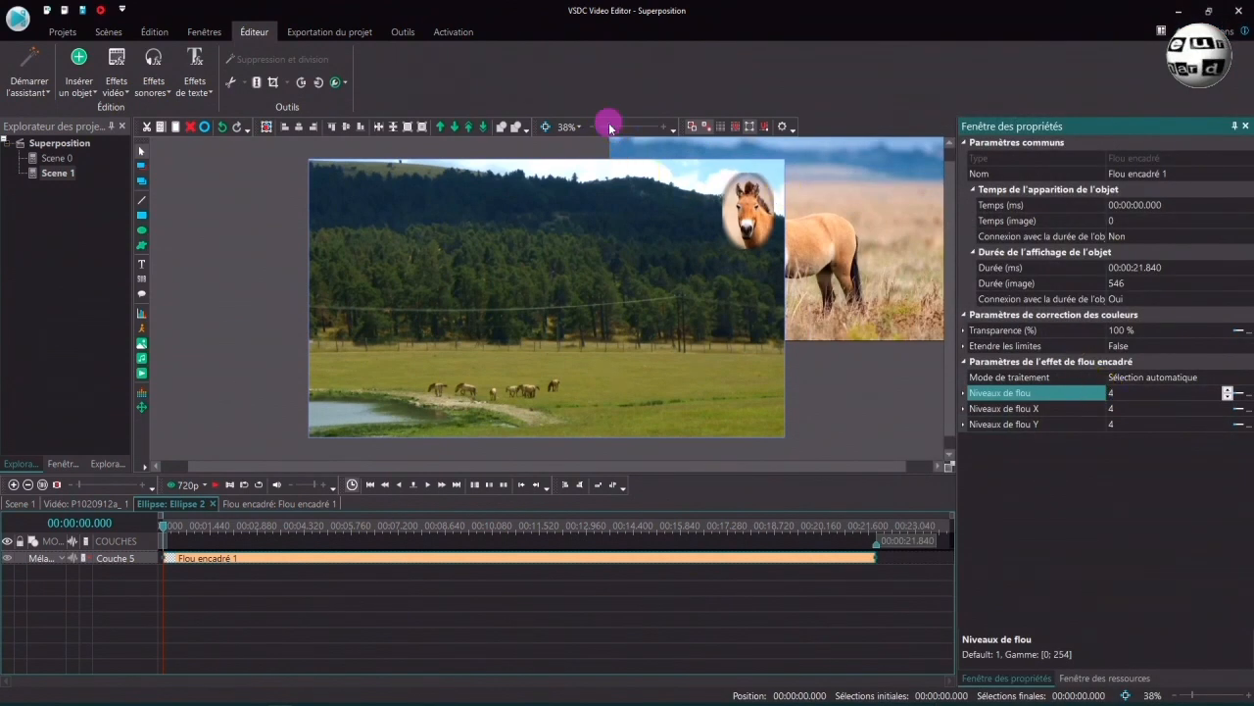
pyautogui.scroll(5, 609, 126)
pyautogui.moveTo(750, 467); pyautogui.dragTo(852, 470)
pyautogui.moveTo(950, 315); pyautogui.dragTo(950, 245)
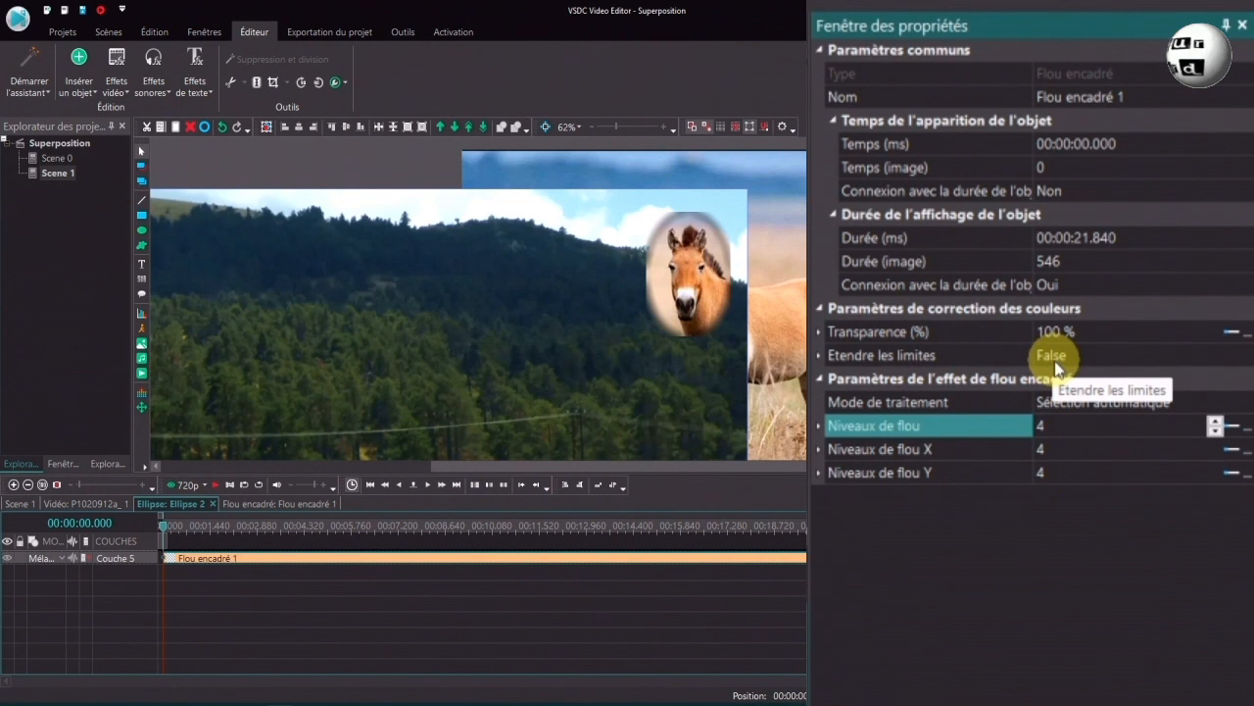
pyautogui.click(1240, 355)
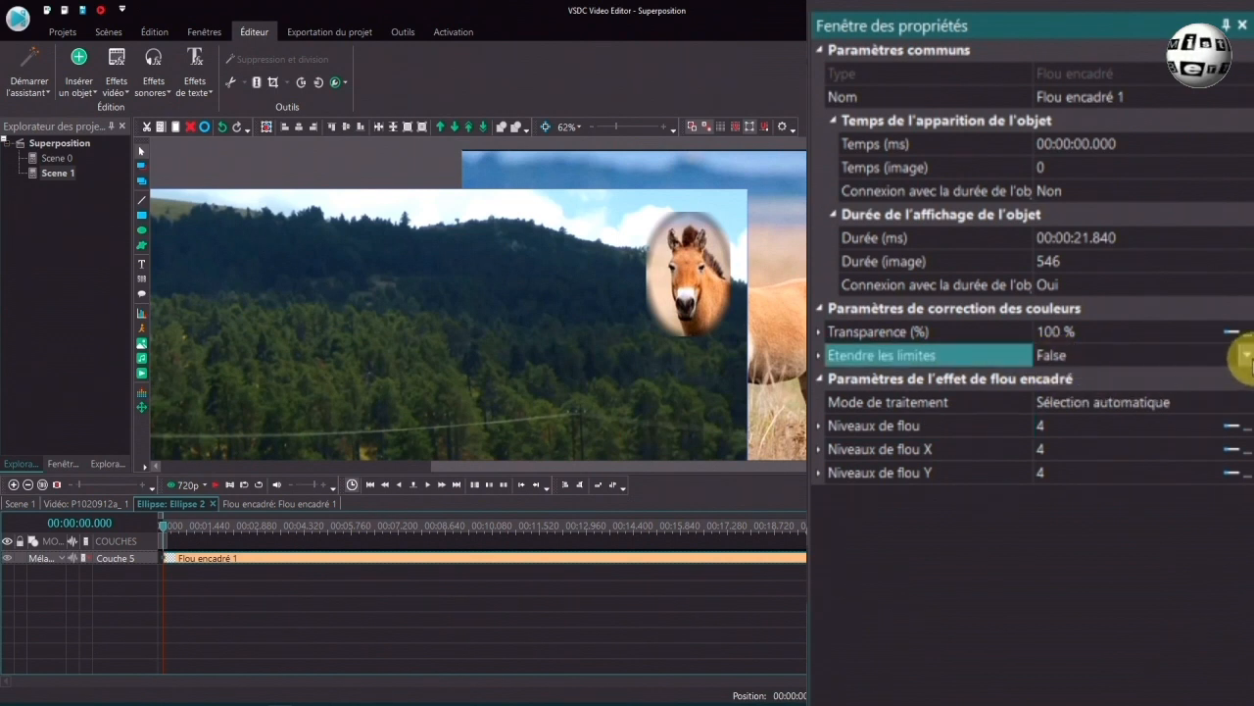
pyautogui.click(1245, 354)
pyautogui.click(1154, 378)
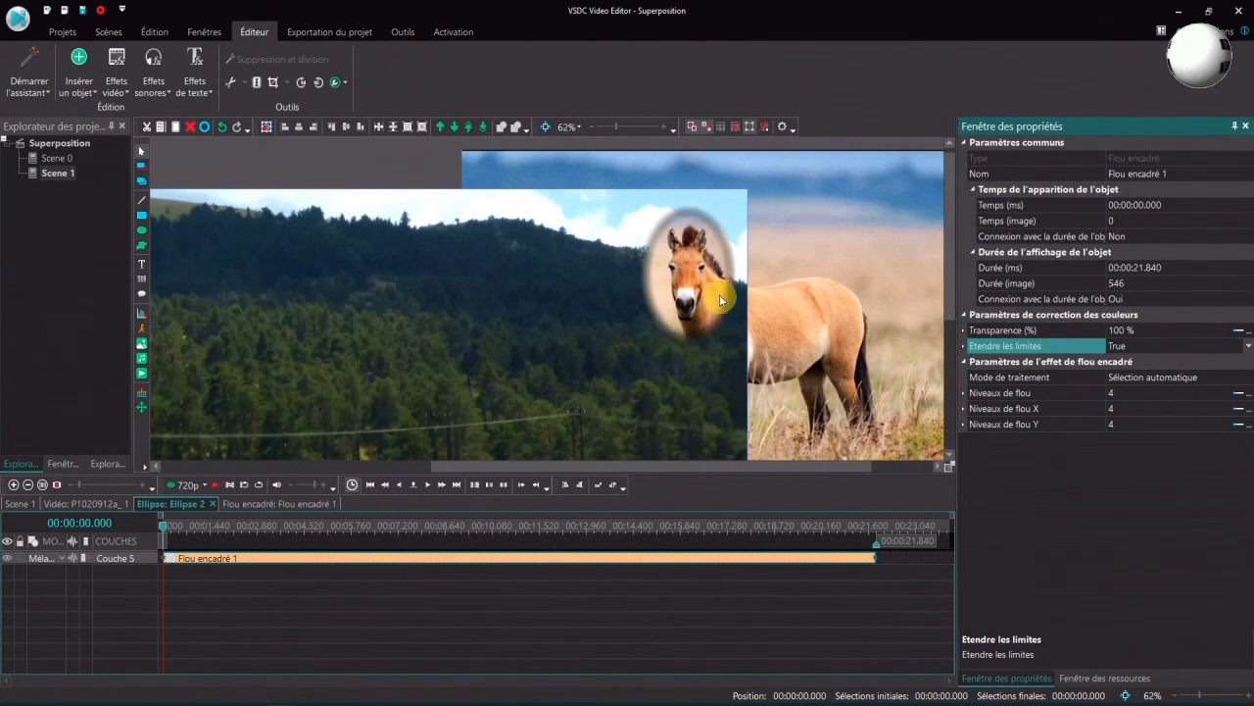
pyautogui.moveTo(616, 130); pyautogui.dragTo(609, 134)
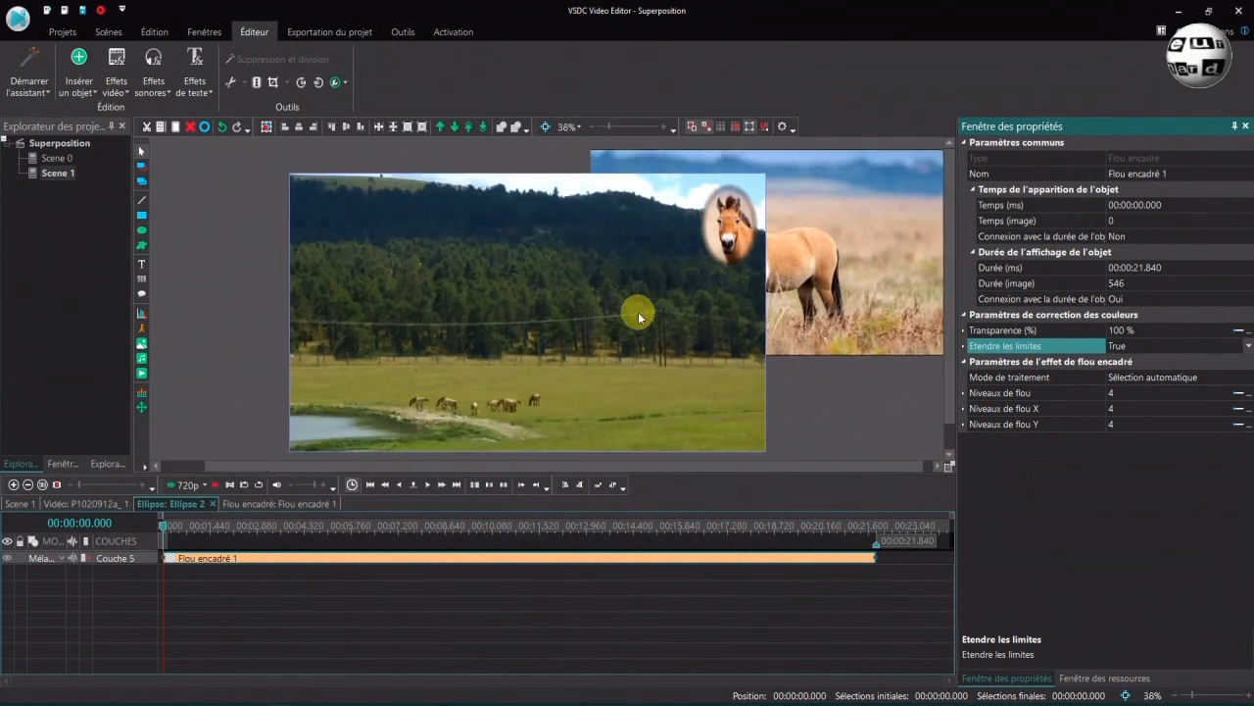